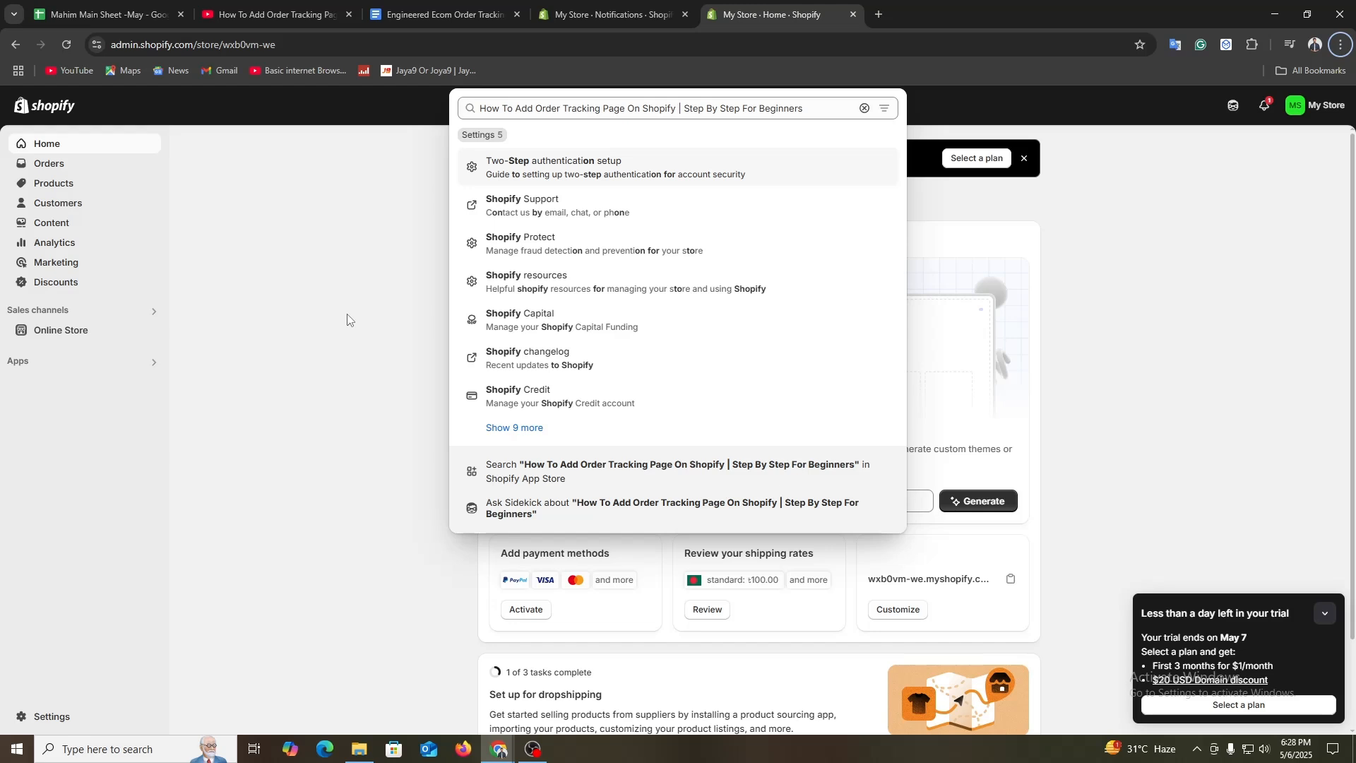
Add a new page to the online store with the title "Tracking Page".
left_click(347, 319)
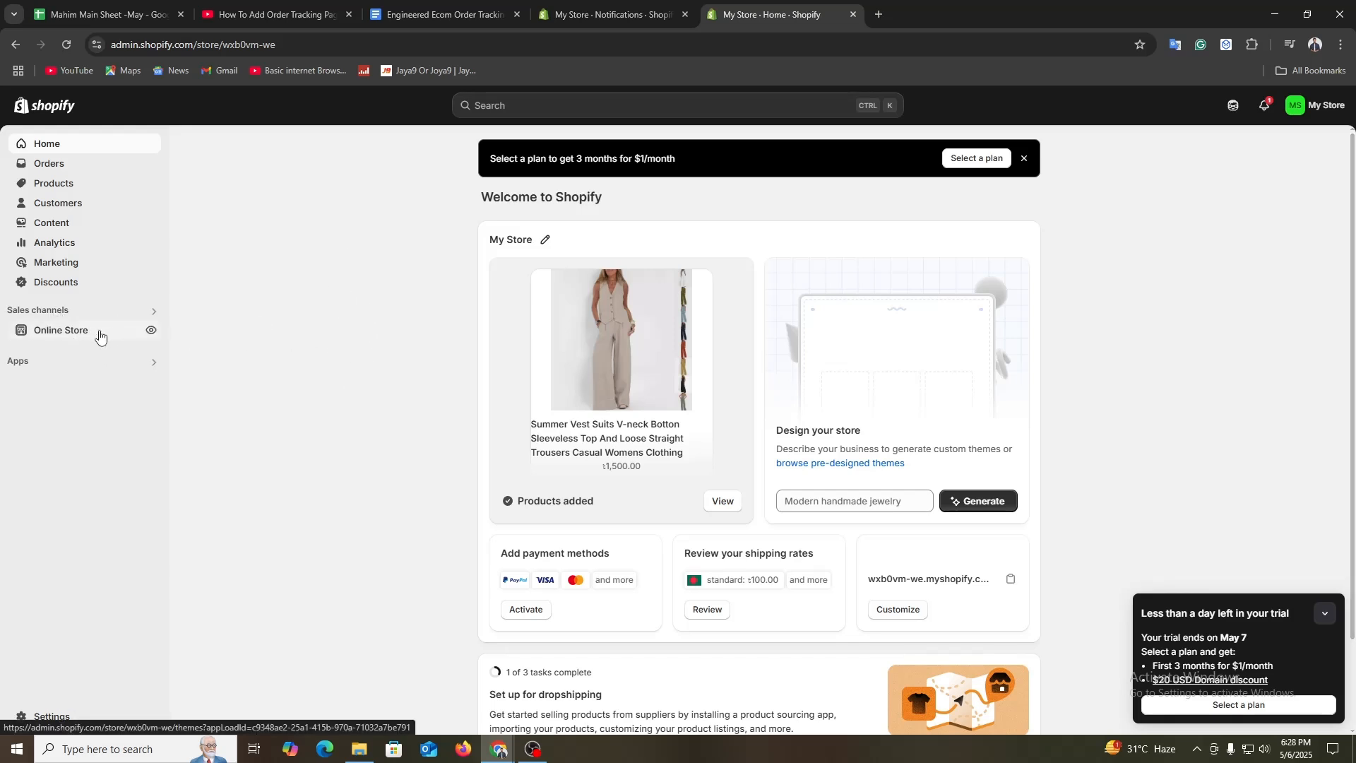
left_click(66, 333)
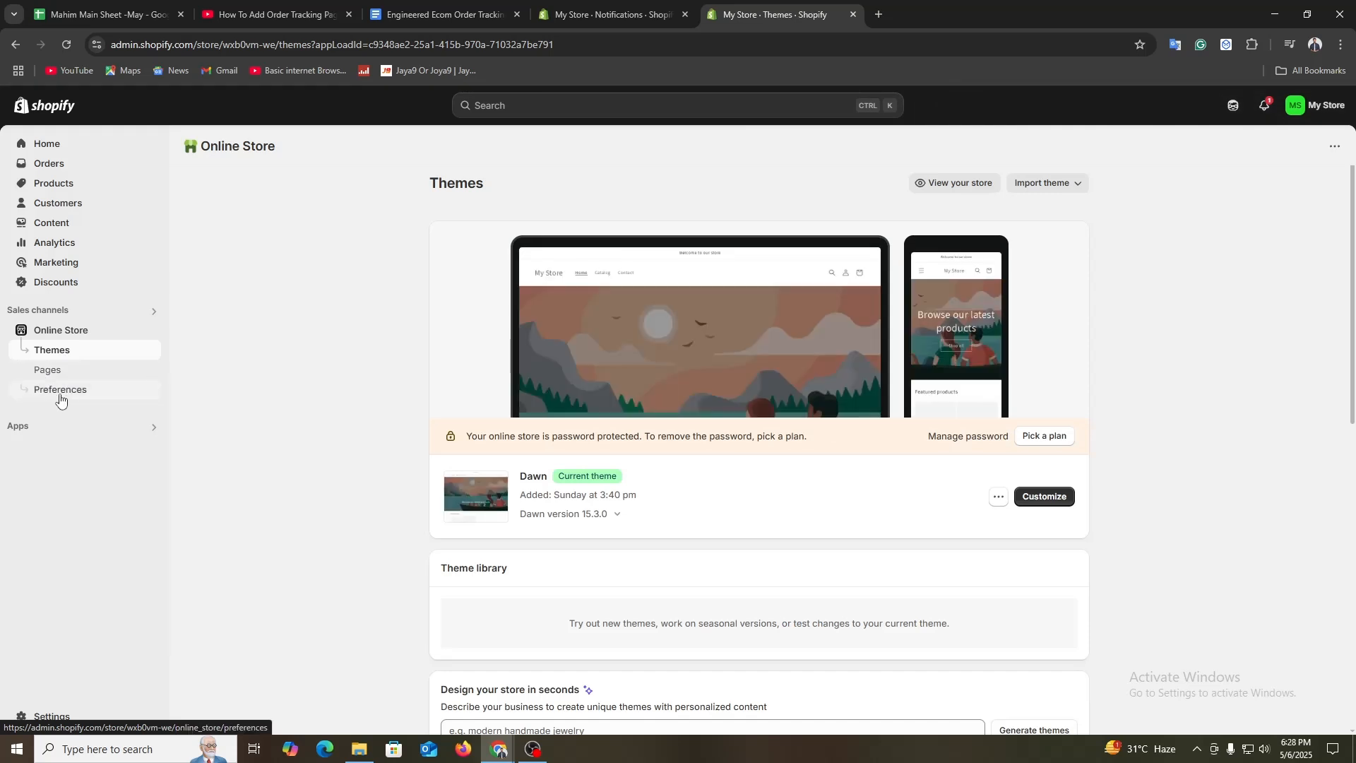
left_click(45, 375)
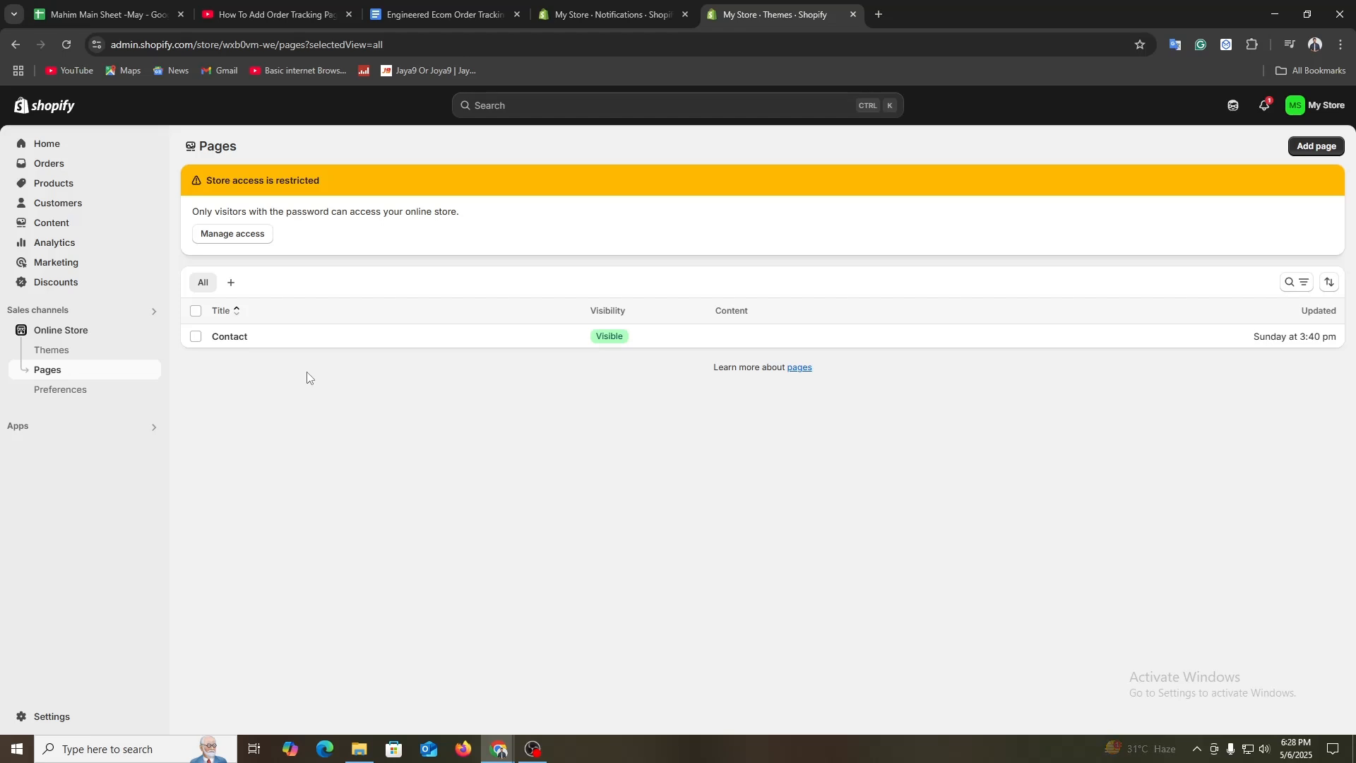
left_click(1318, 147)
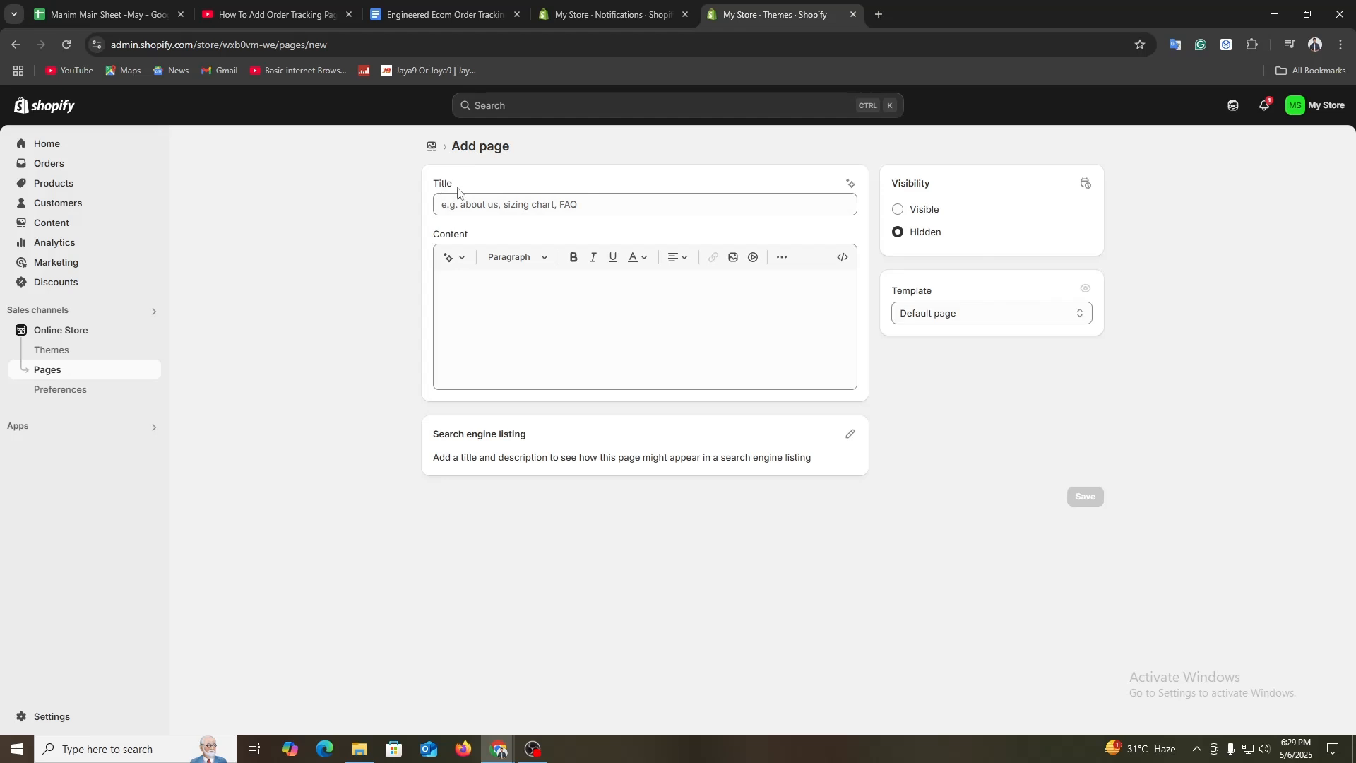
left_click(500, 204)
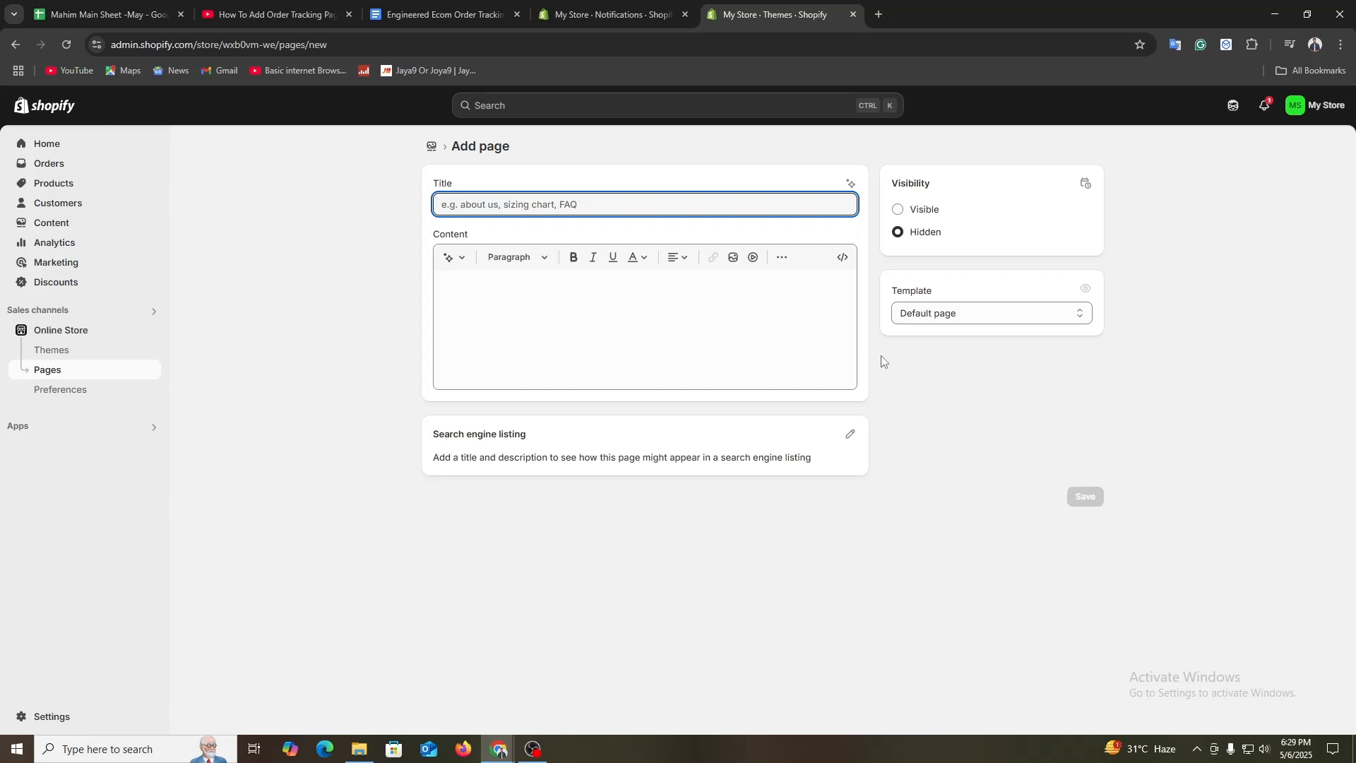
type("Track")
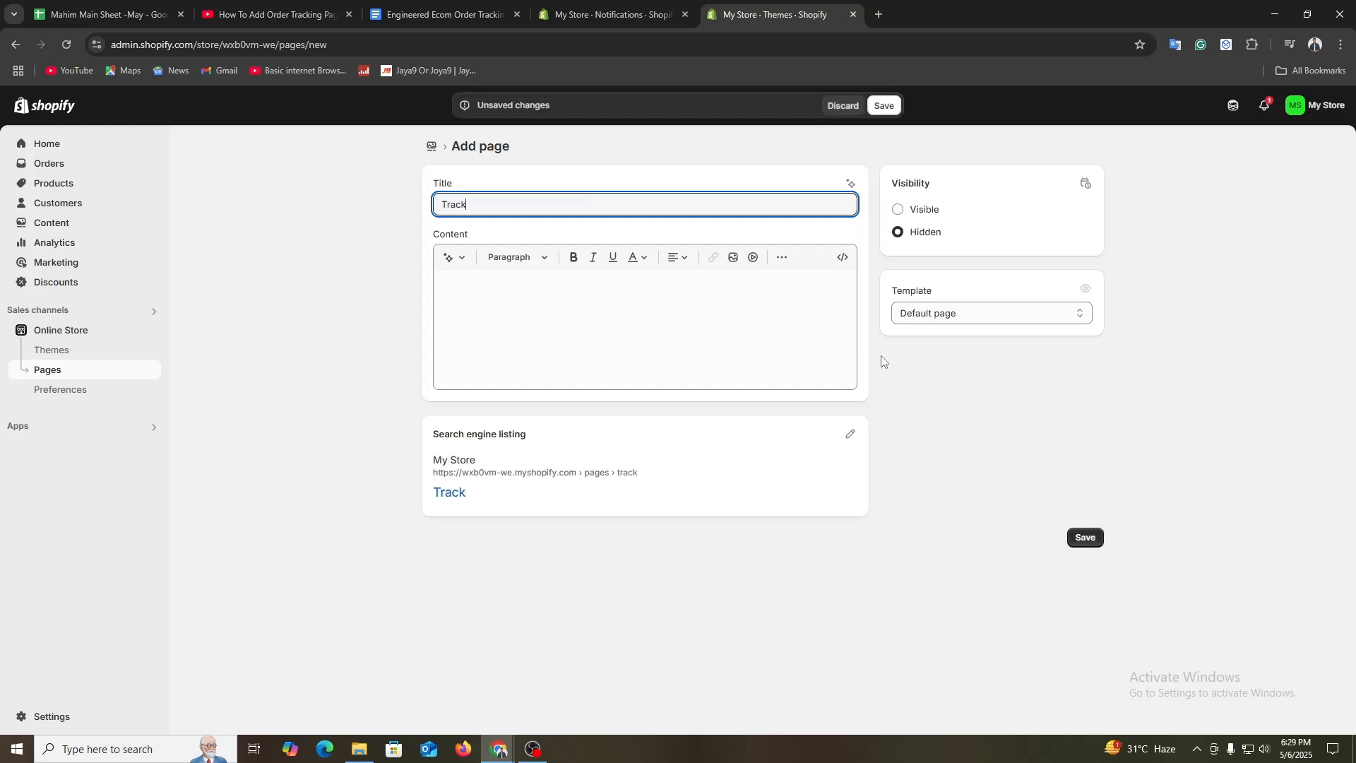
type("ing Page")
Set the new page's visibility to Visible and save it.
double_click(906, 179)
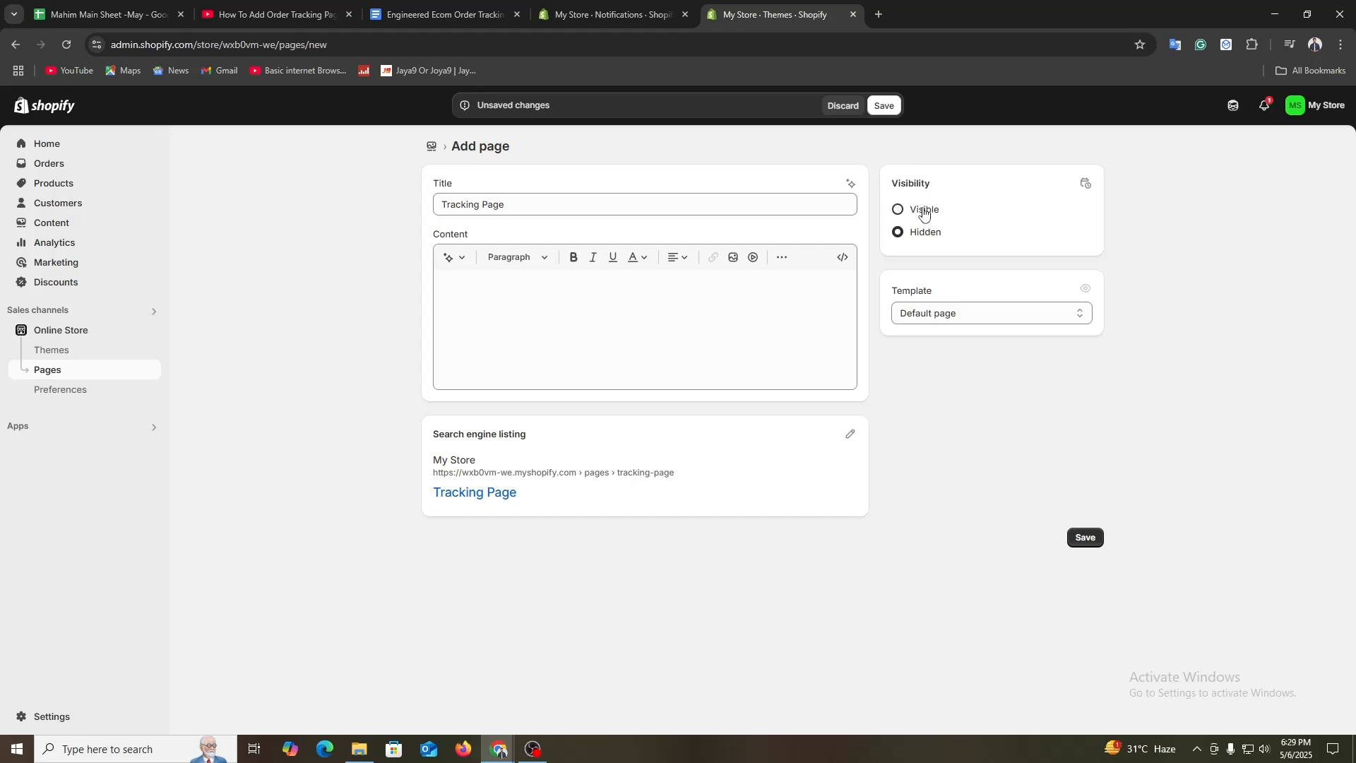
right_click(921, 208)
left_click(900, 211)
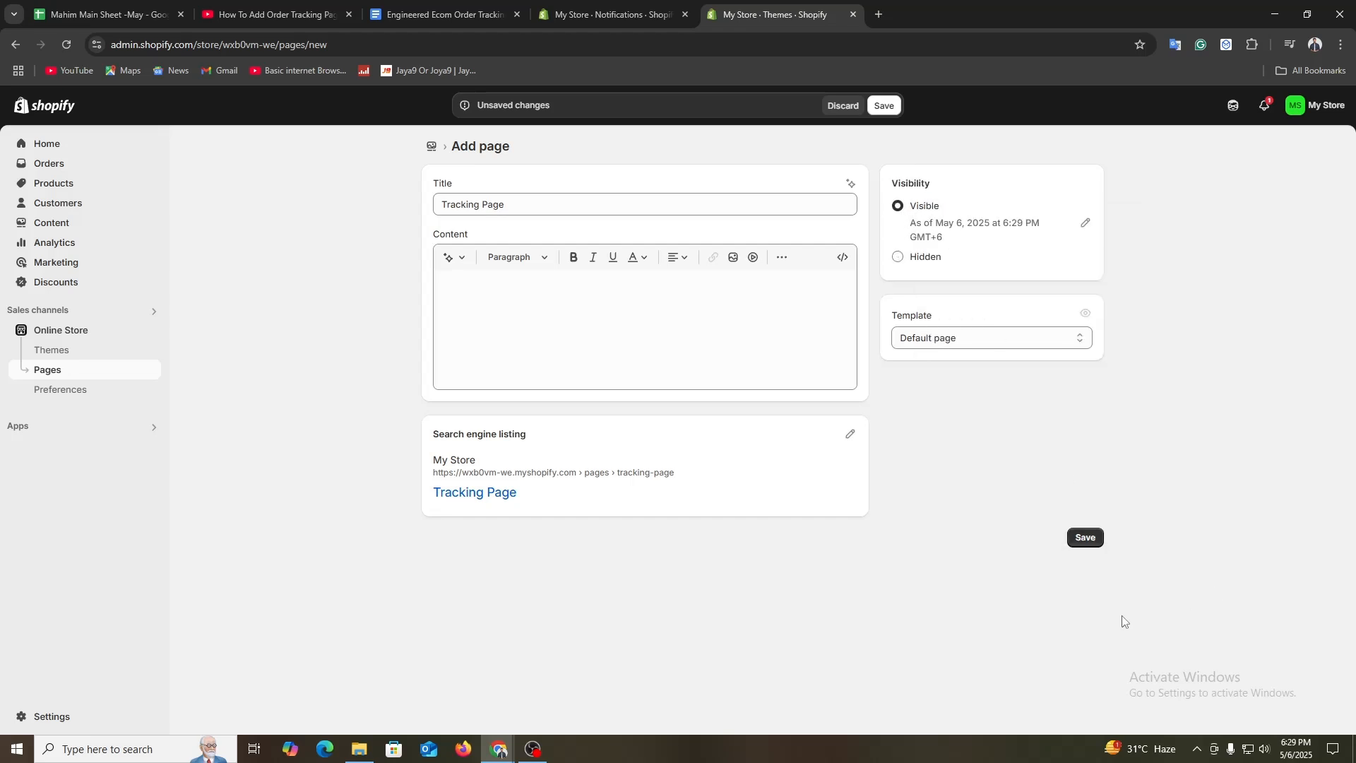
left_click(1088, 542)
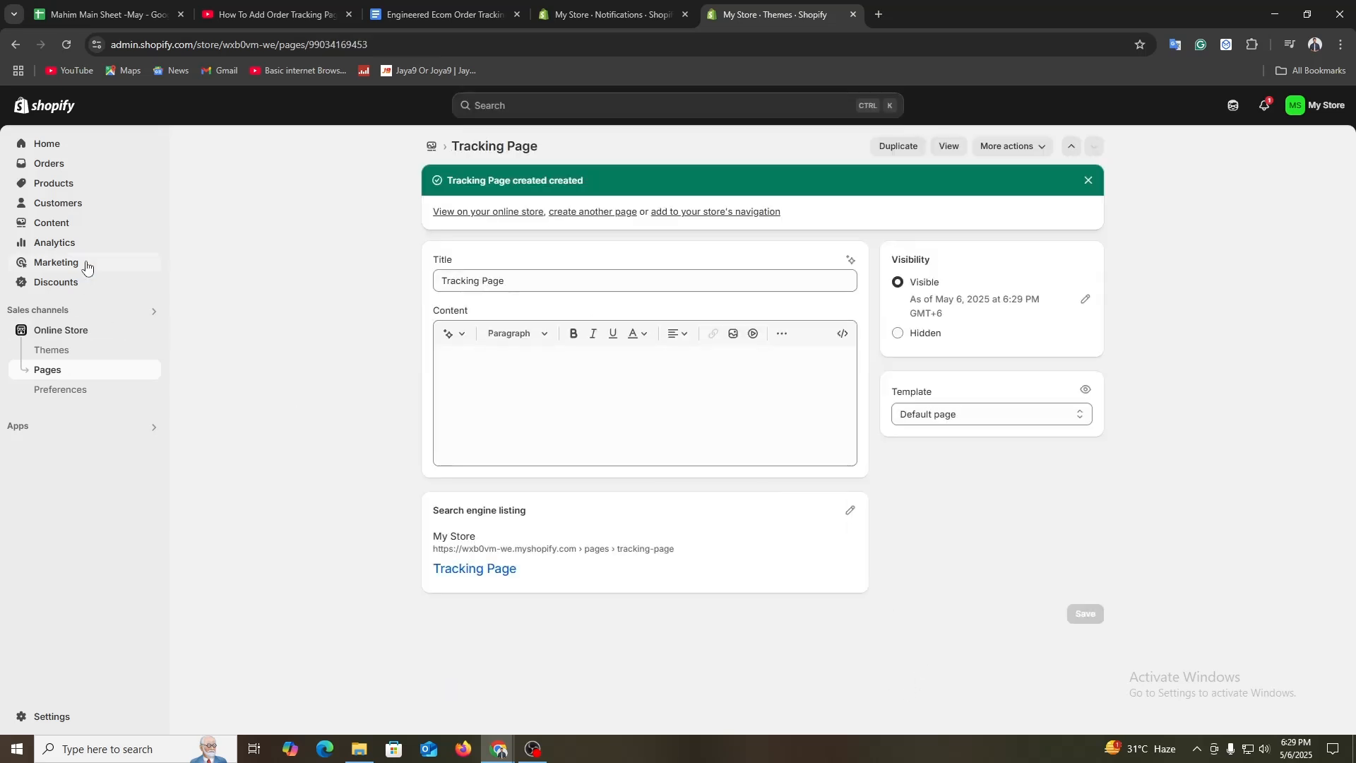
View the Tracking Page on the storefront from the store's list of pages.
left_click(72, 373)
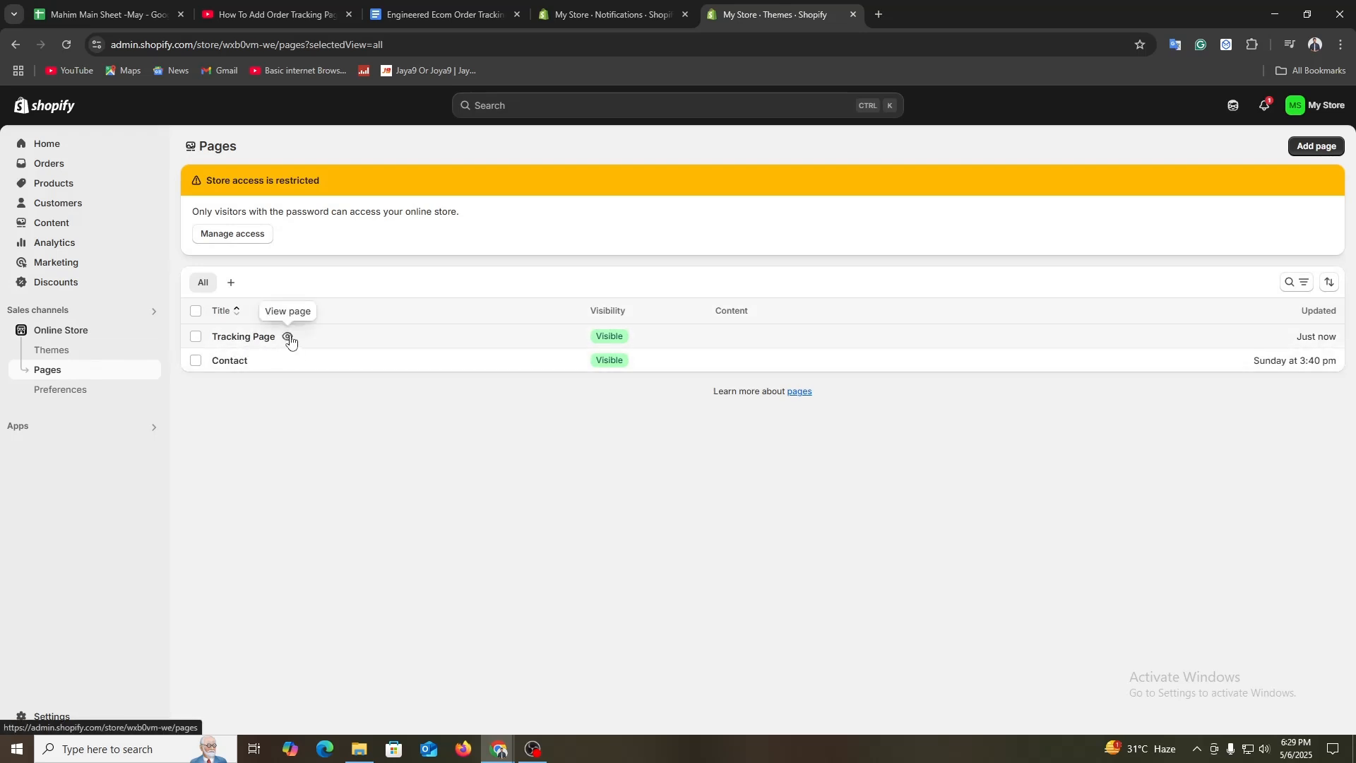
left_click(290, 338)
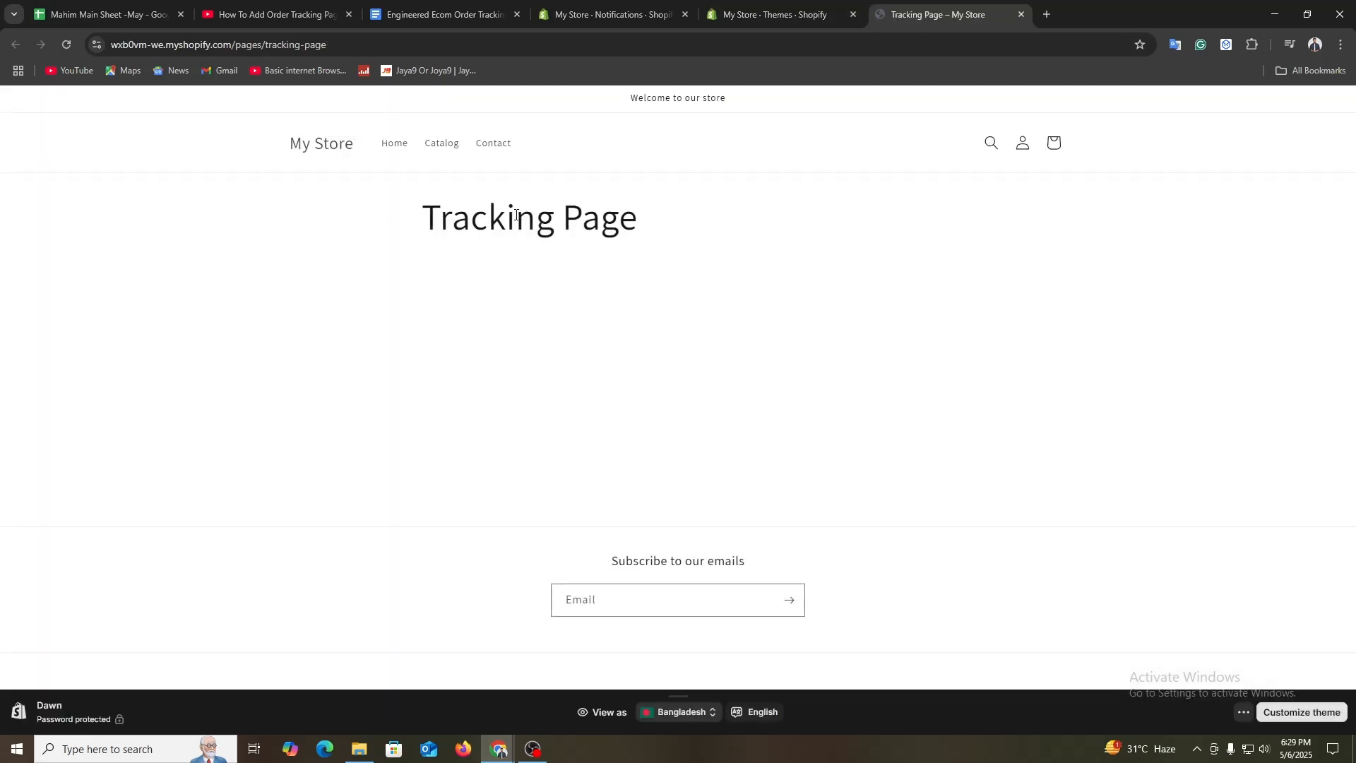
left_click_drag(436, 224, 794, 248)
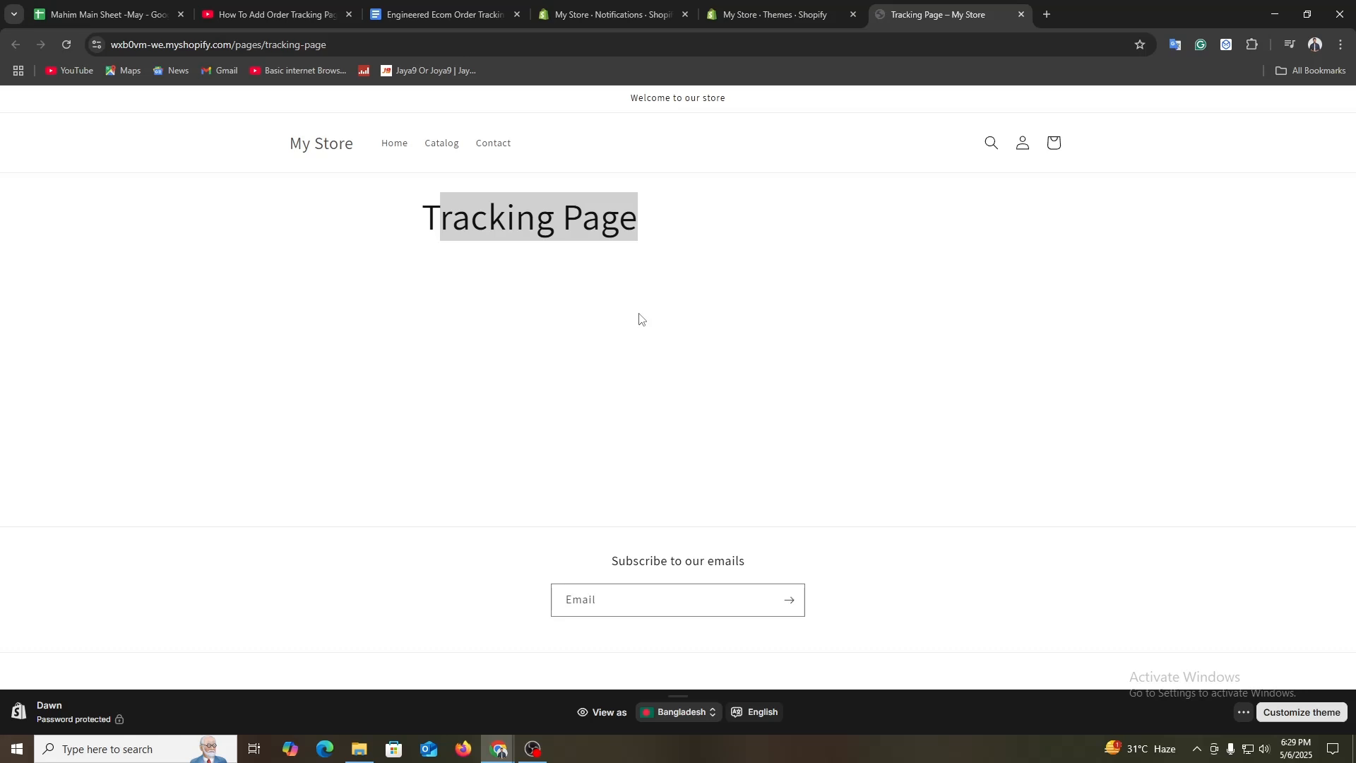
Return to the Shopify admin and open the Tracking Page's content for editing.
left_click(756, 14)
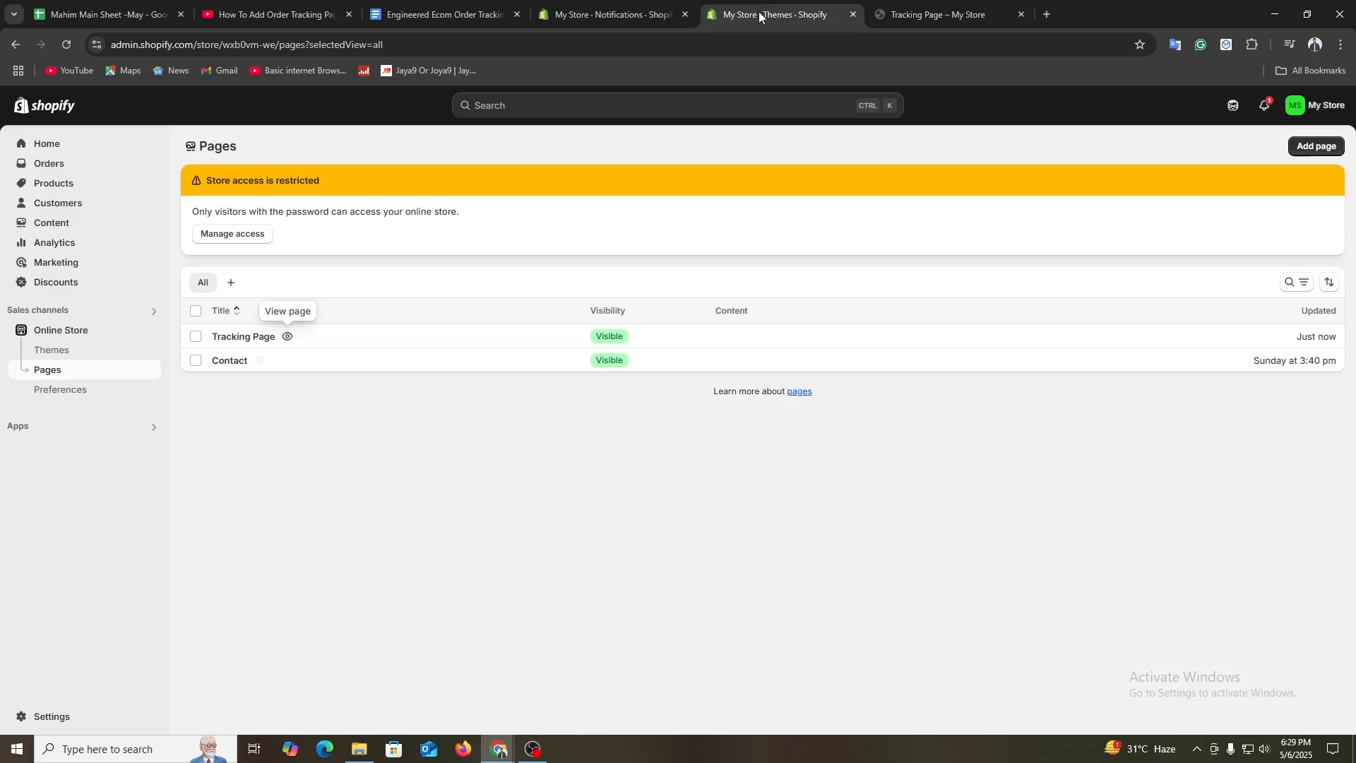
left_click(255, 340)
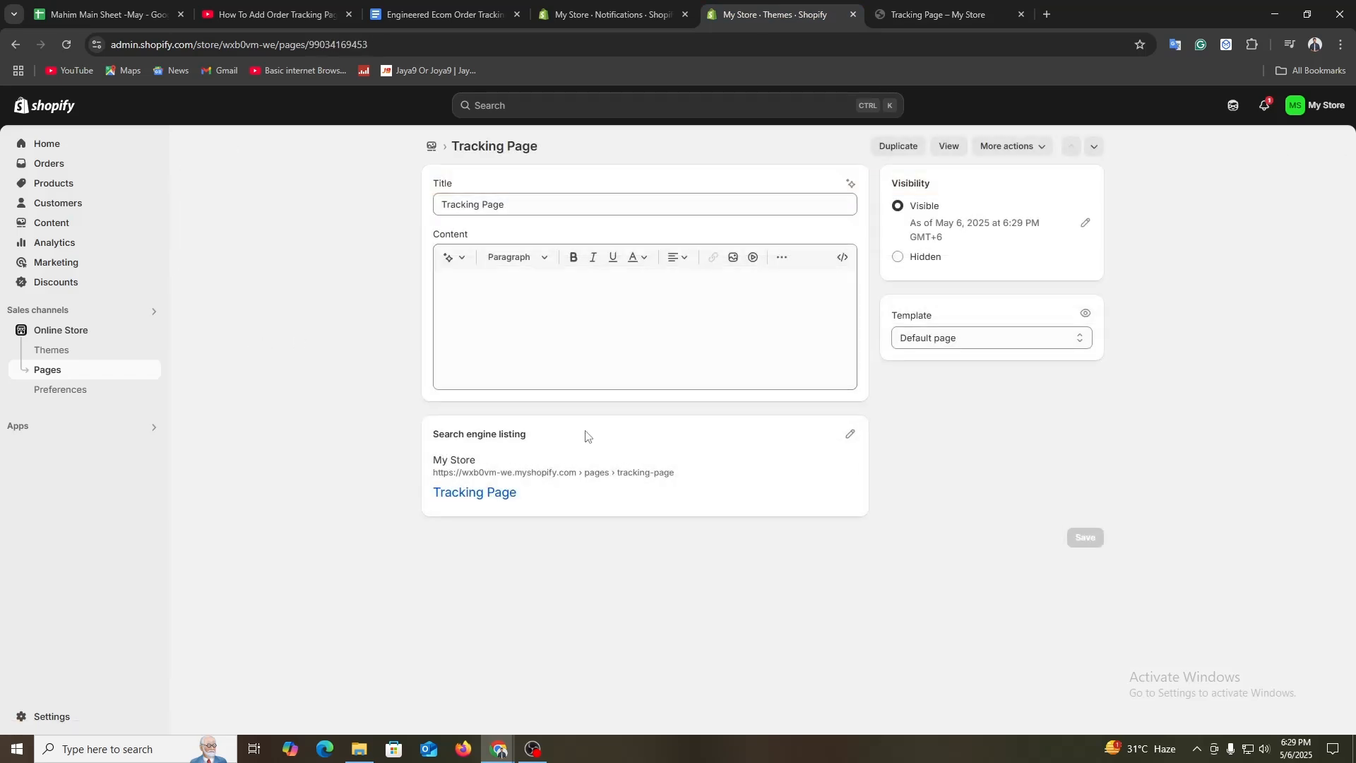
left_click(606, 329)
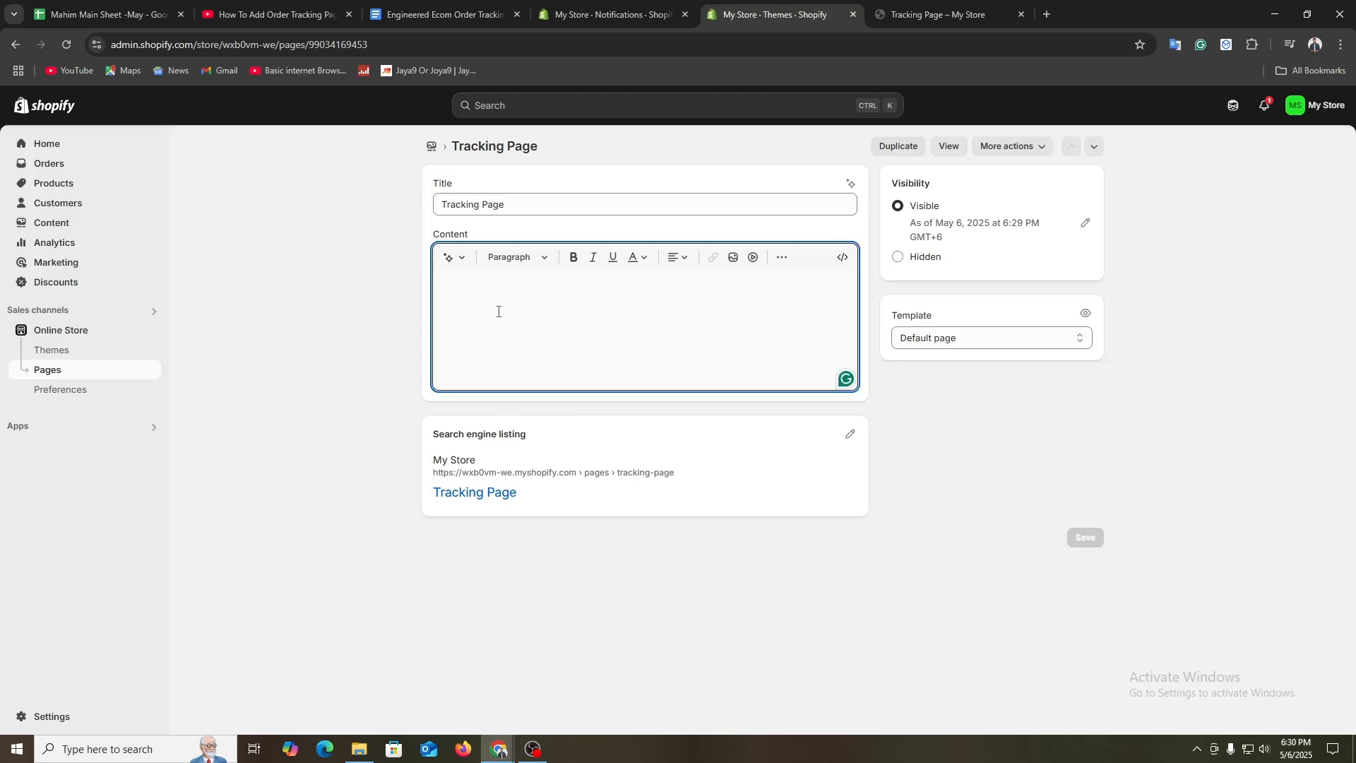
Switch to the Google Docs order tracking document and copy all the code under the "Tracking Page Script" heading.
key("ctrl+3")
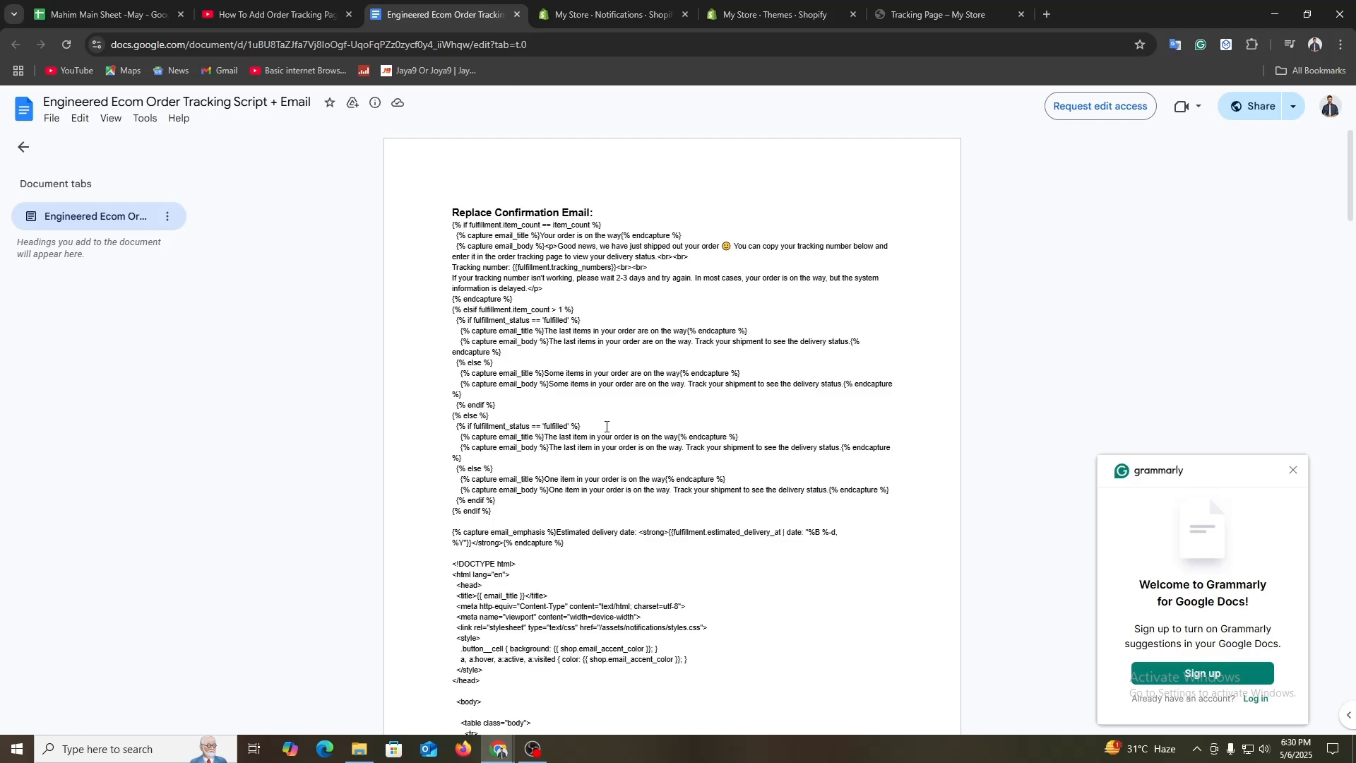
scroll(606, 426, "down", 10)
scroll(706, 374, "down", 5)
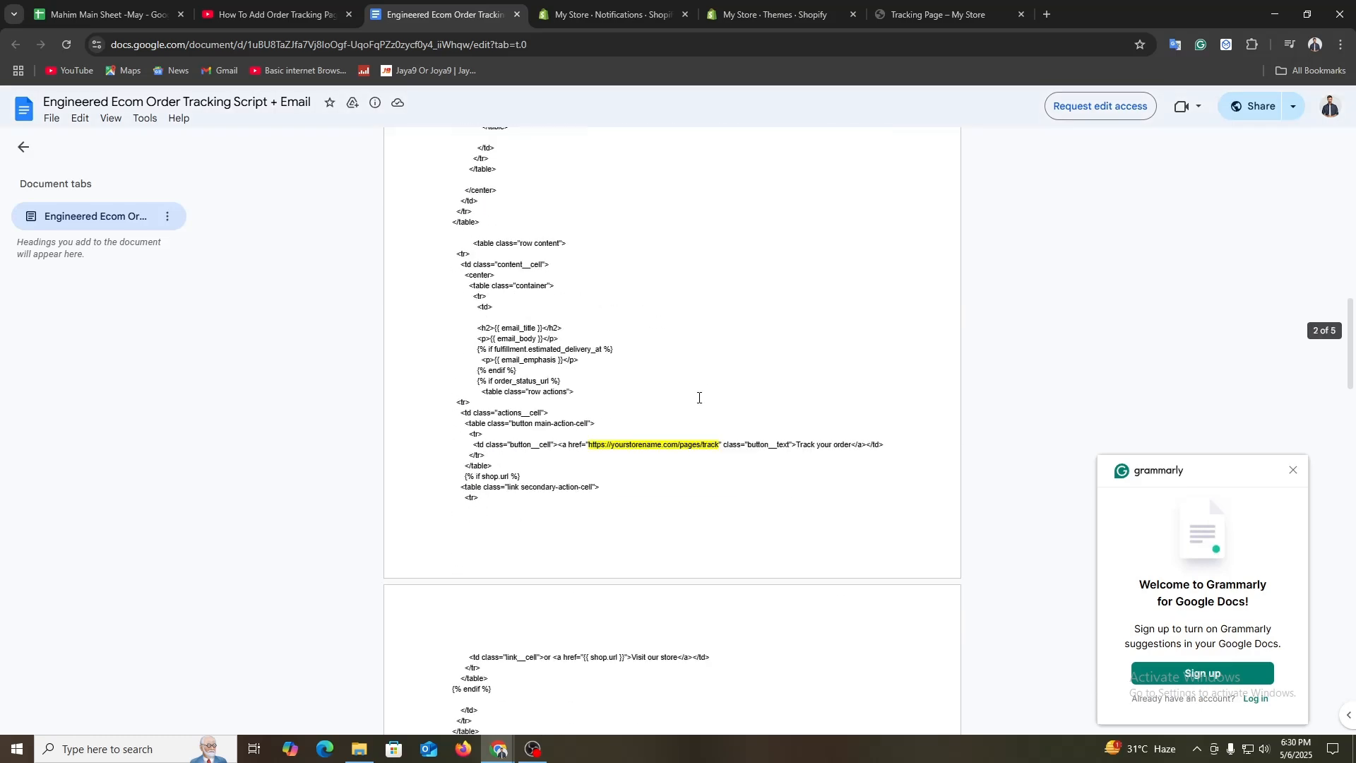
scroll(766, 443, "down", 5)
scroll(665, 460, "down", 20)
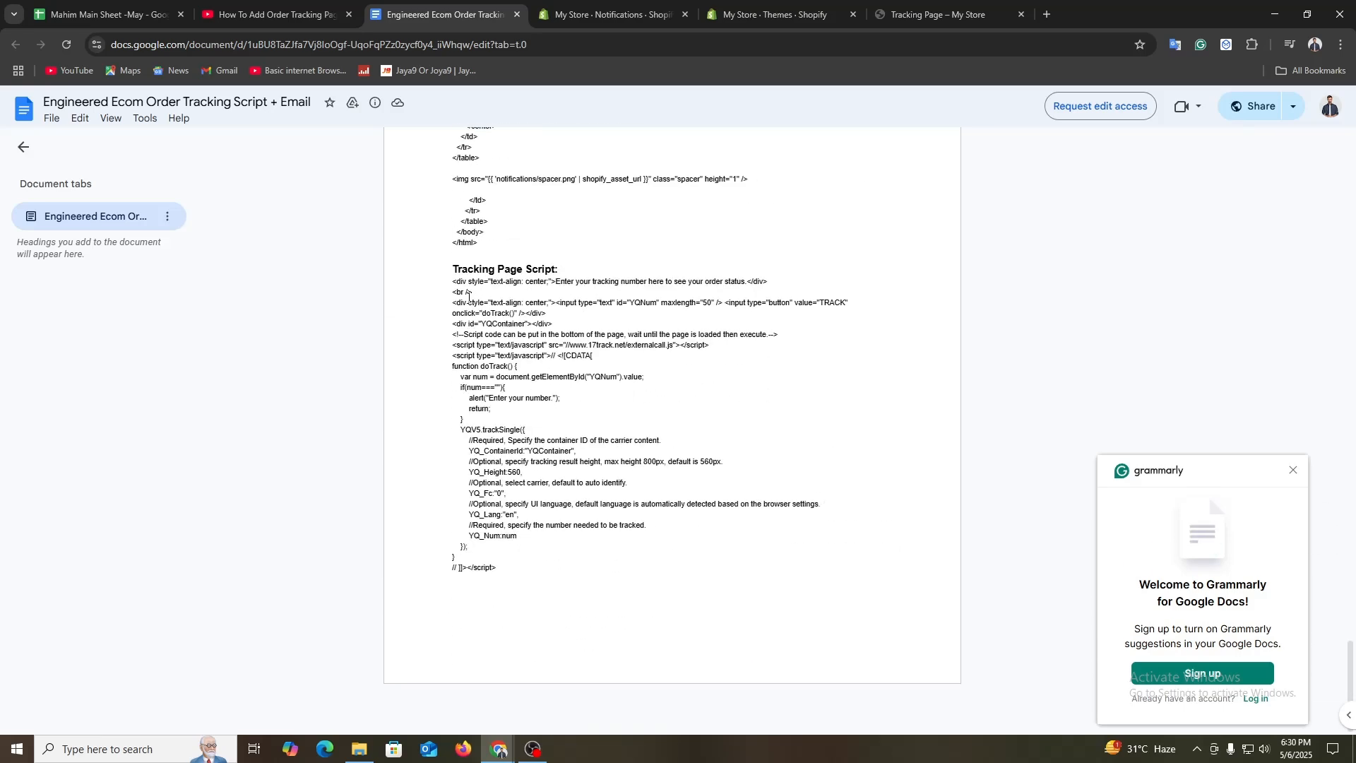
left_click_drag(569, 273, 418, 276)
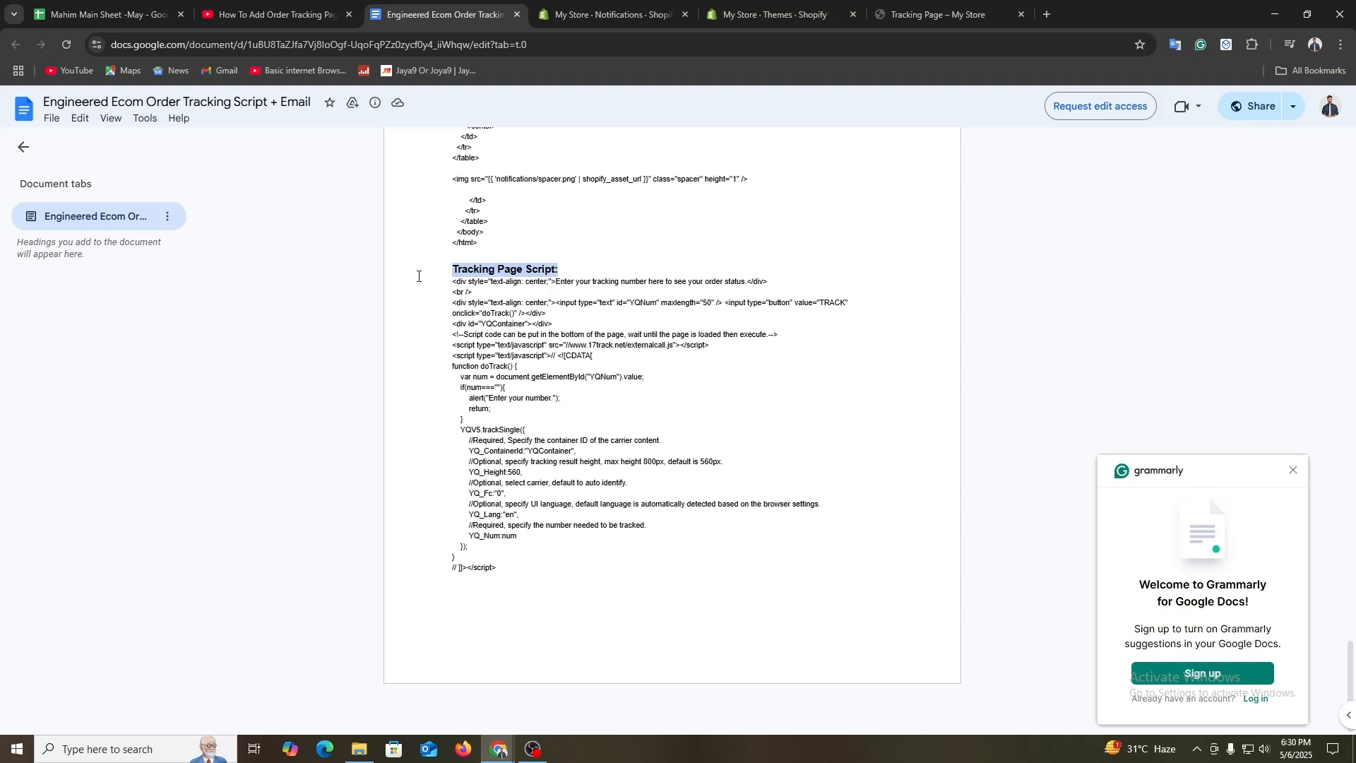
left_click(517, 610)
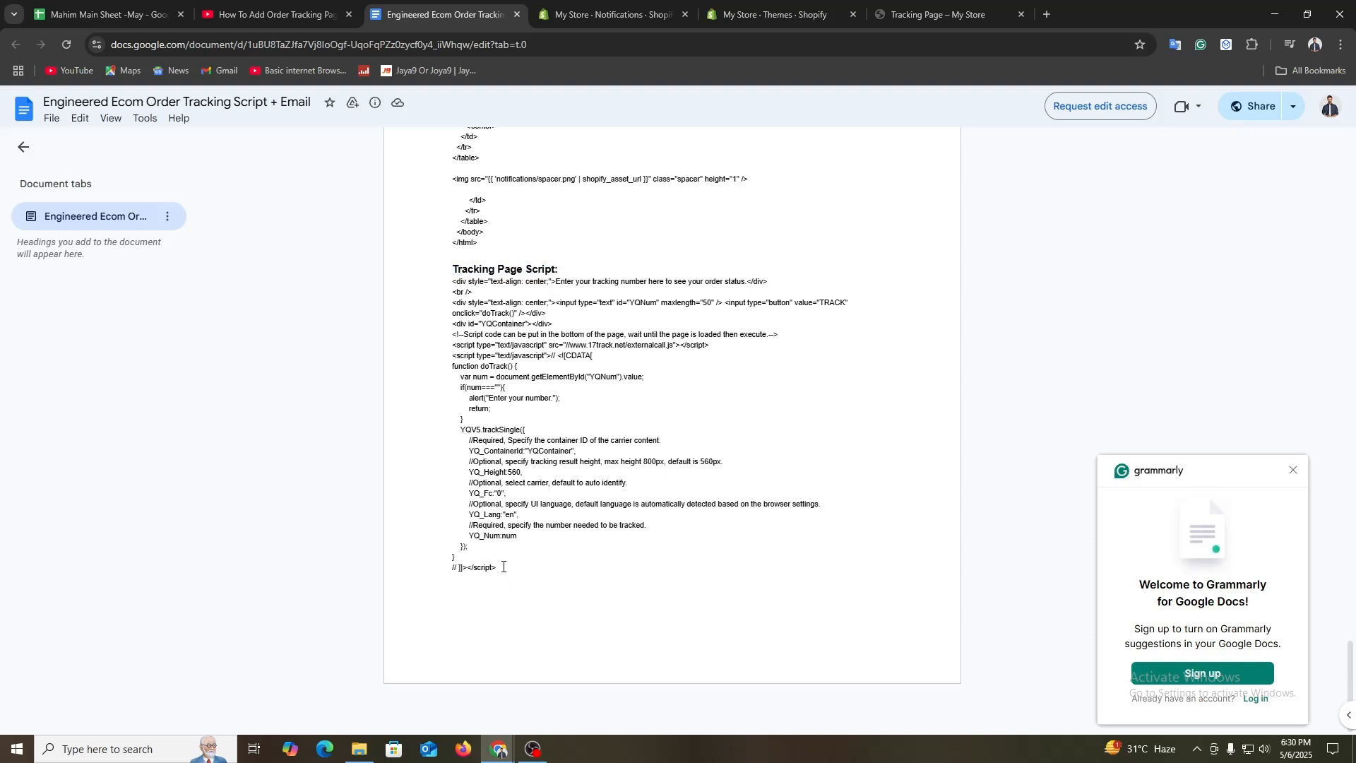
left_click_drag(504, 567, 452, 281)
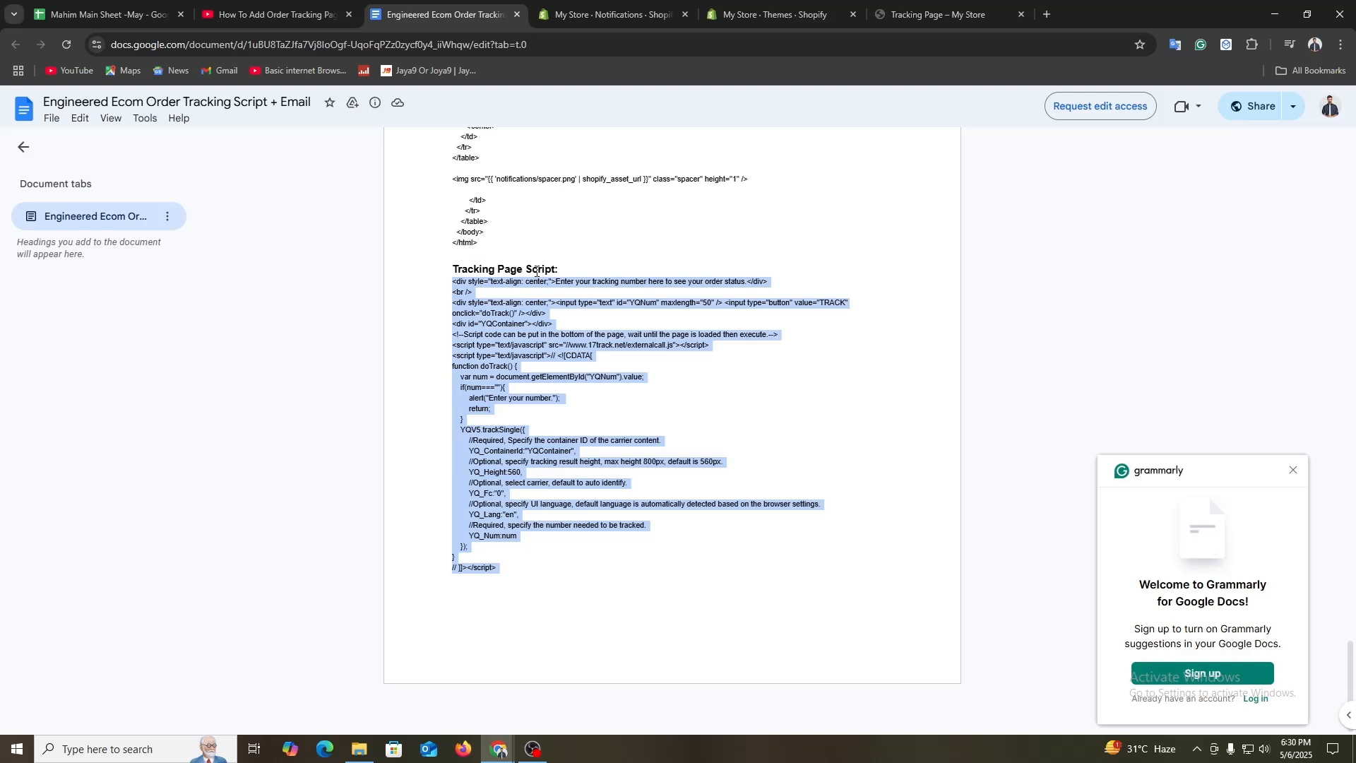
right_click(578, 338)
left_click(607, 354)
Switch back to the Shopify admin, paste the script into the Tracking Page's content as normal text and save the page.
left_click(709, 19)
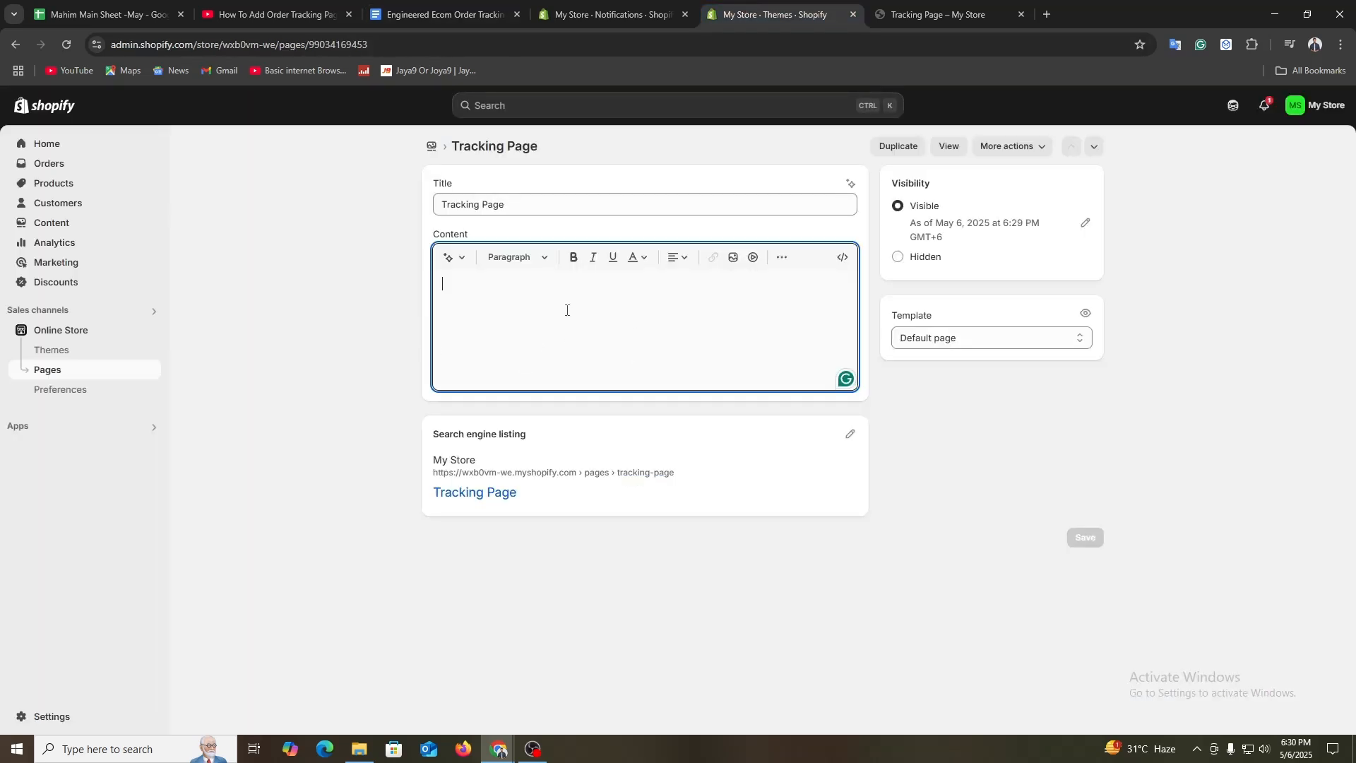
key("ctrl+v")
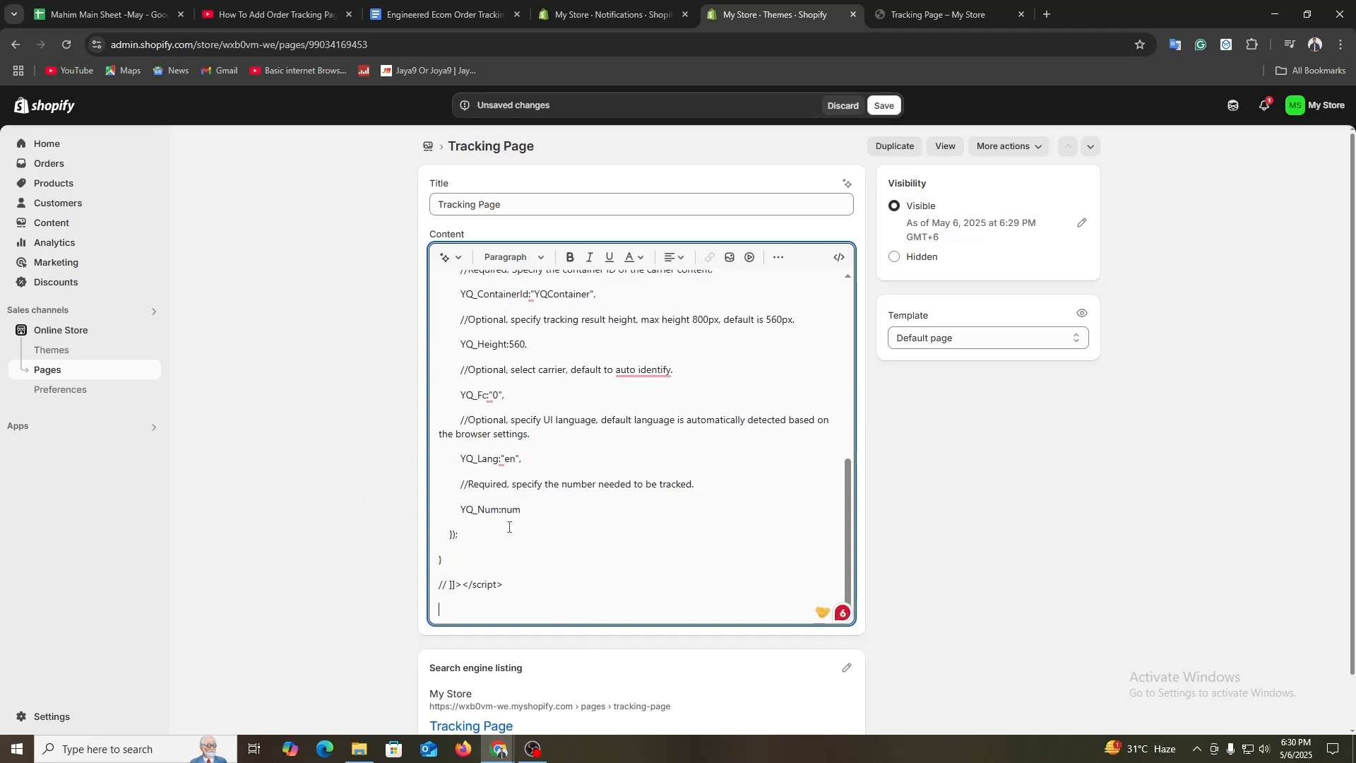
left_click_drag(849, 470, 850, 316)
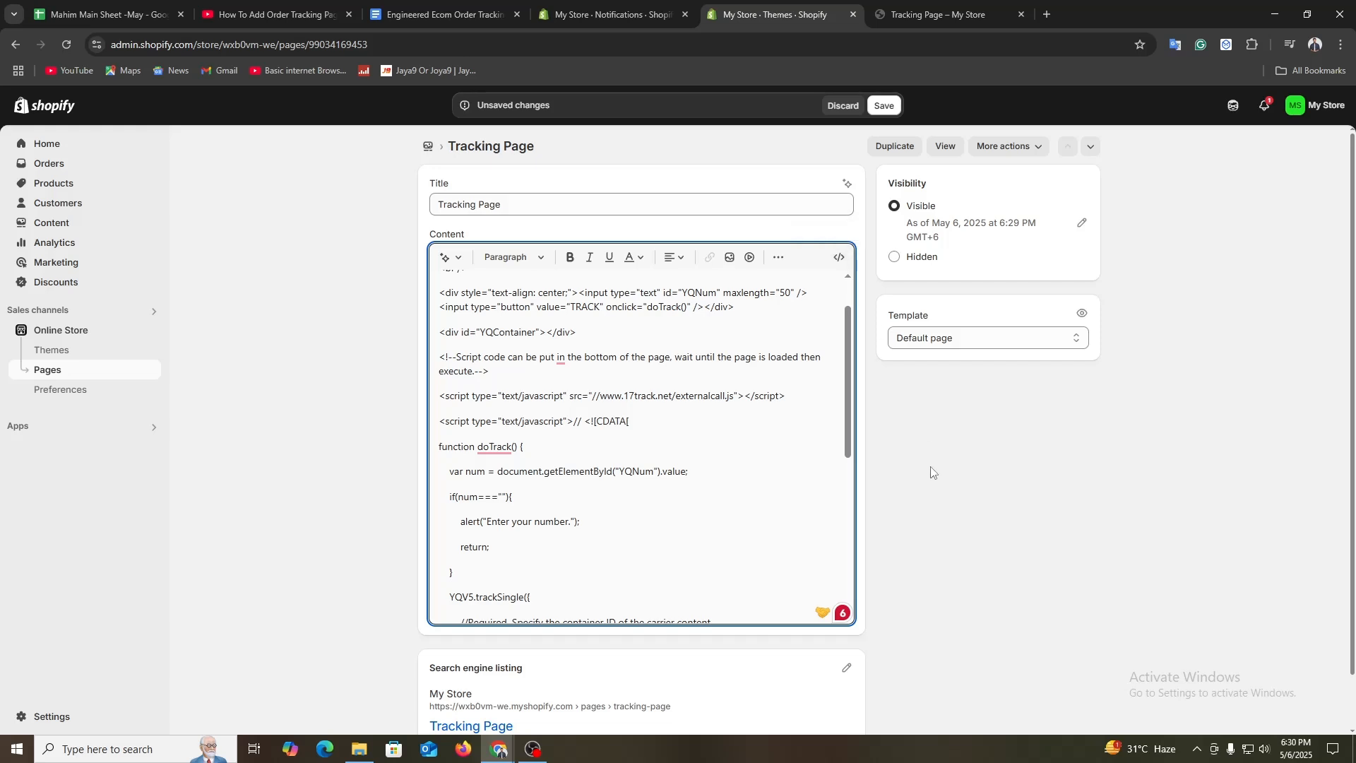
scroll(869, 444, "down", 2)
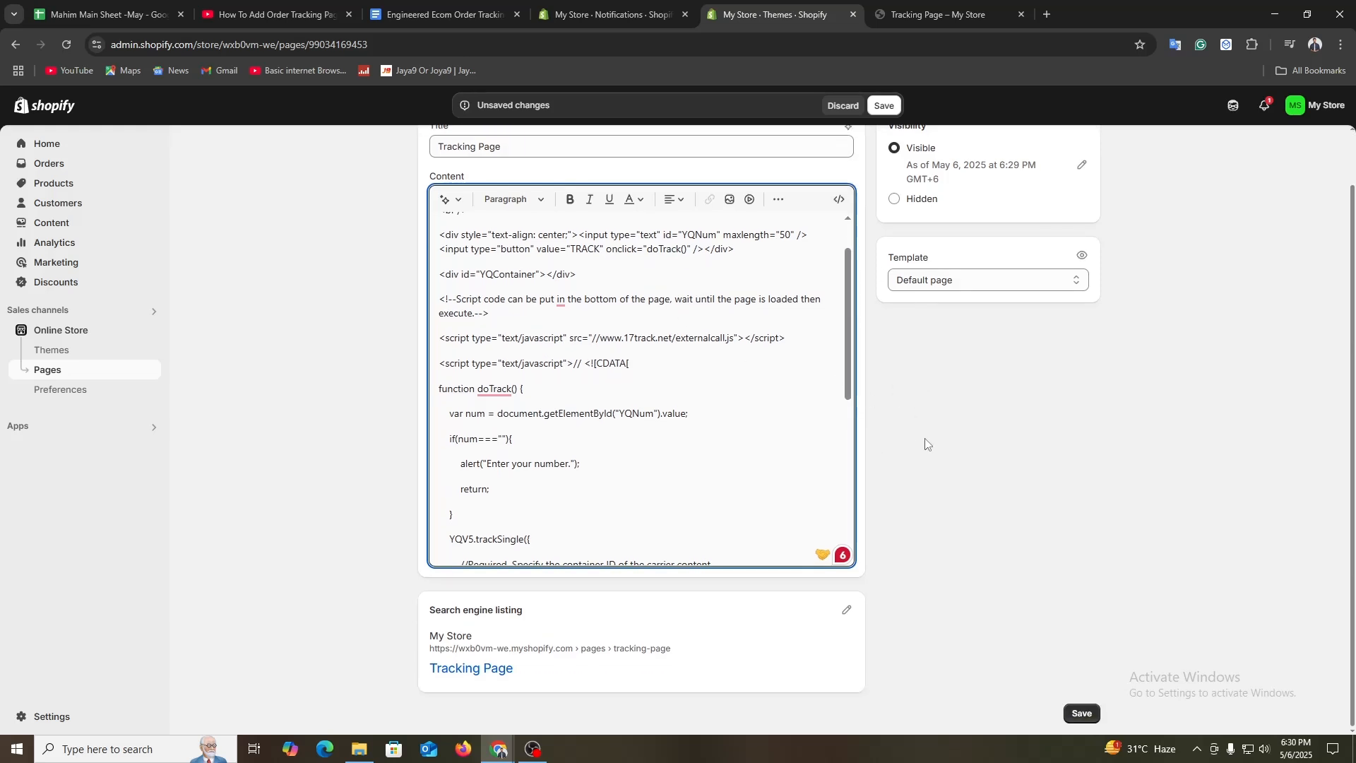
left_click(1079, 715)
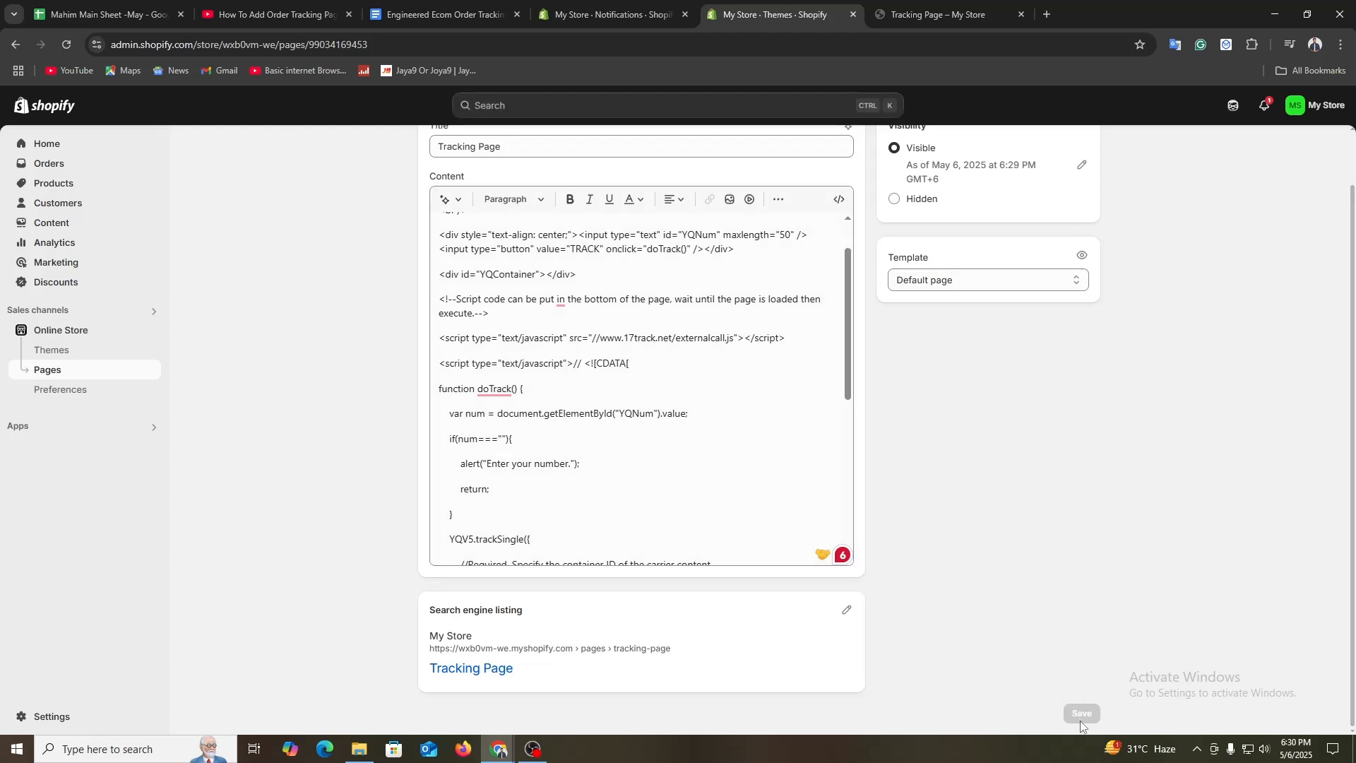
Reload the storefront's Tracking Page and examine how the pasted script is displayed.
left_click(904, 4)
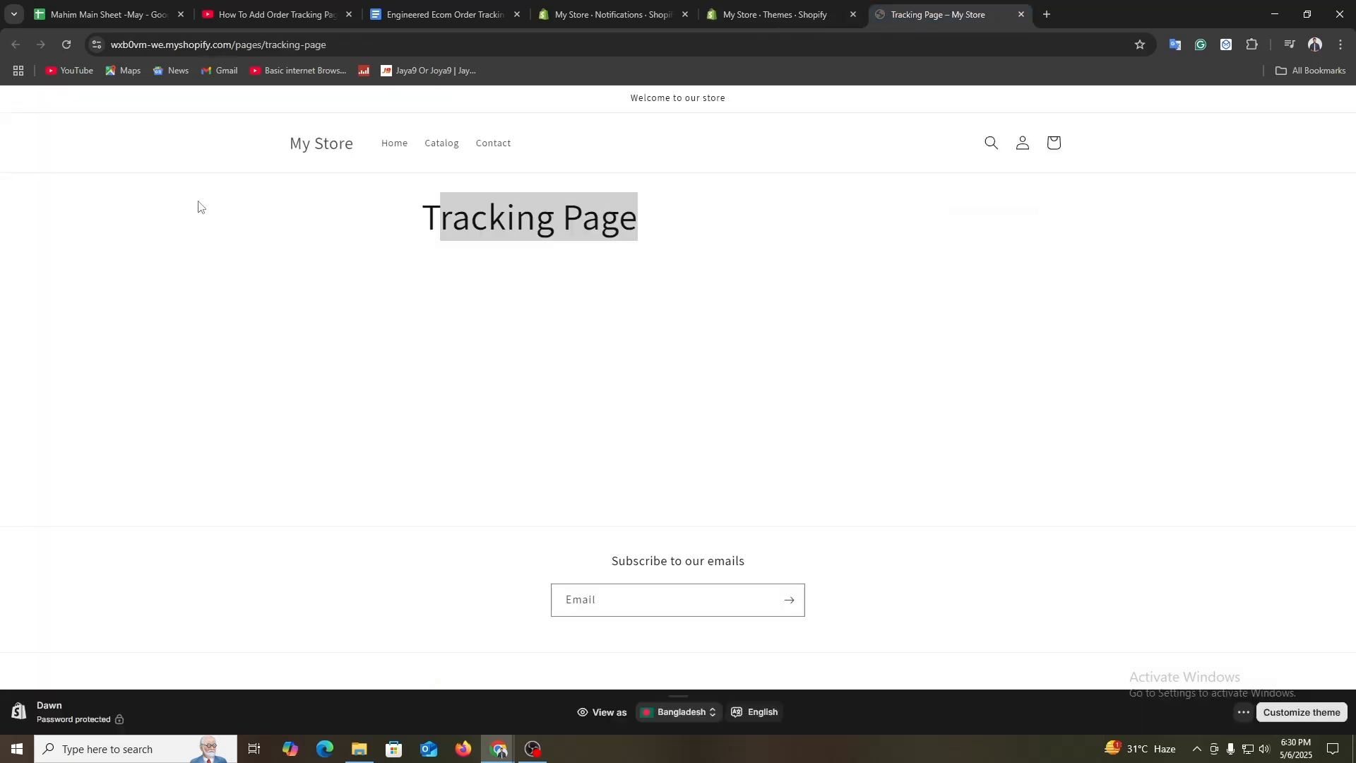
left_click(427, 45)
key("Return")
scroll(703, 407, "down", 4)
scroll(703, 407, "down", 5)
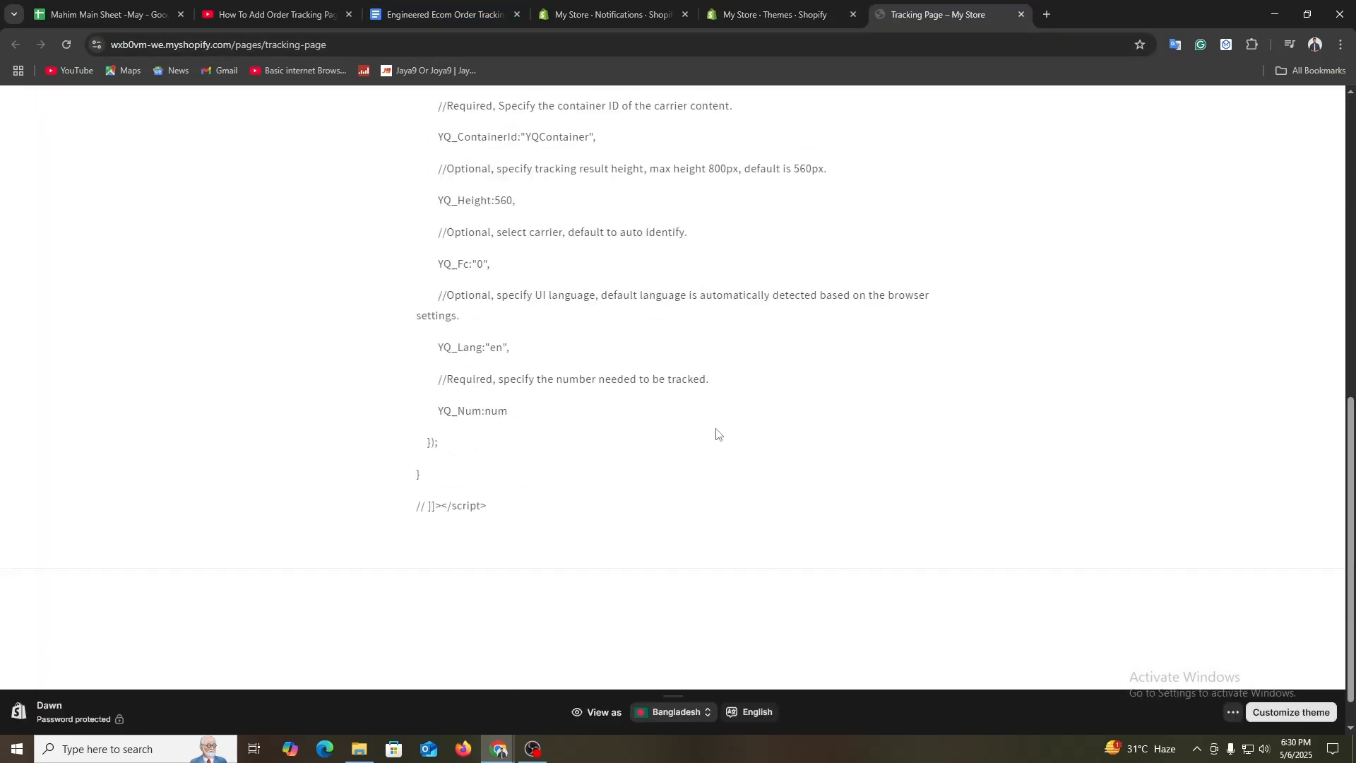
scroll(782, 457, "up", 10)
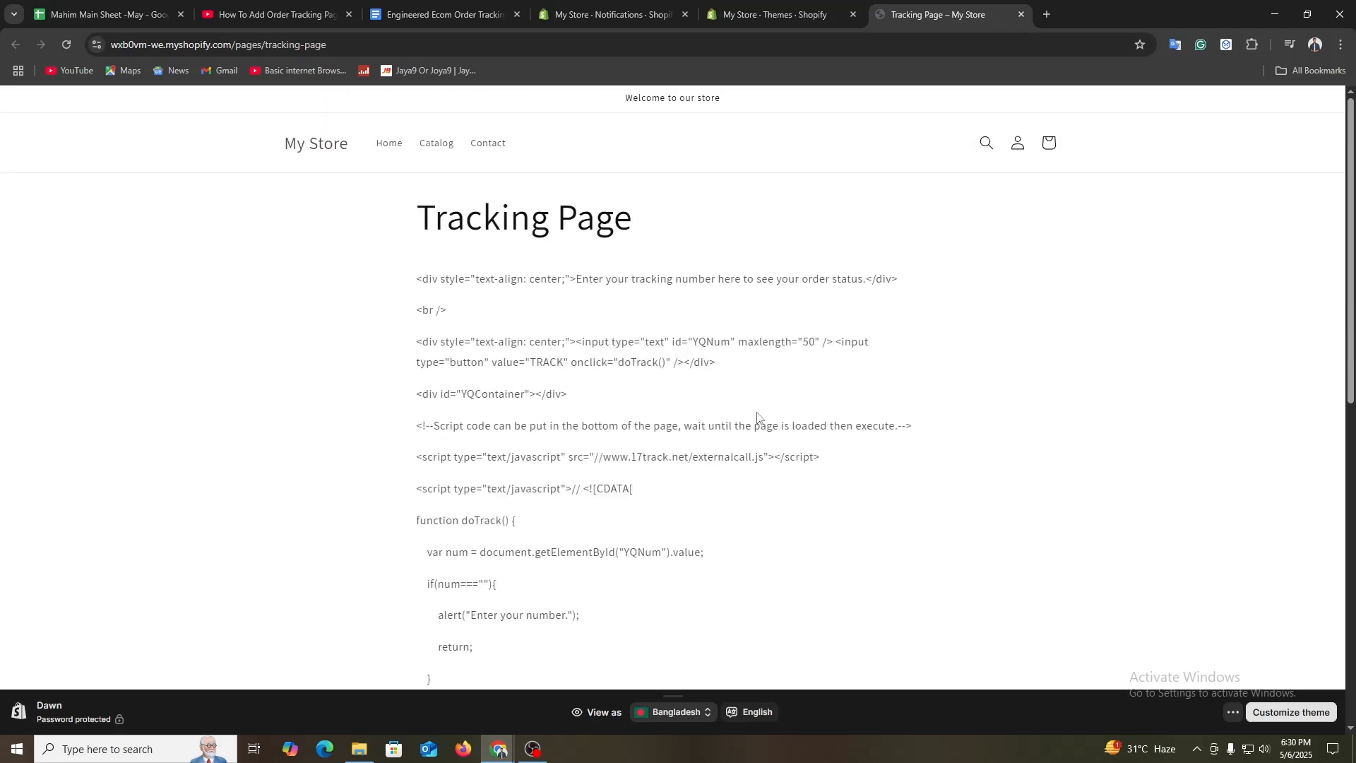
left_click_drag(410, 280, 712, 280)
left_click(712, 280)
scroll(568, 415, "down", 3)
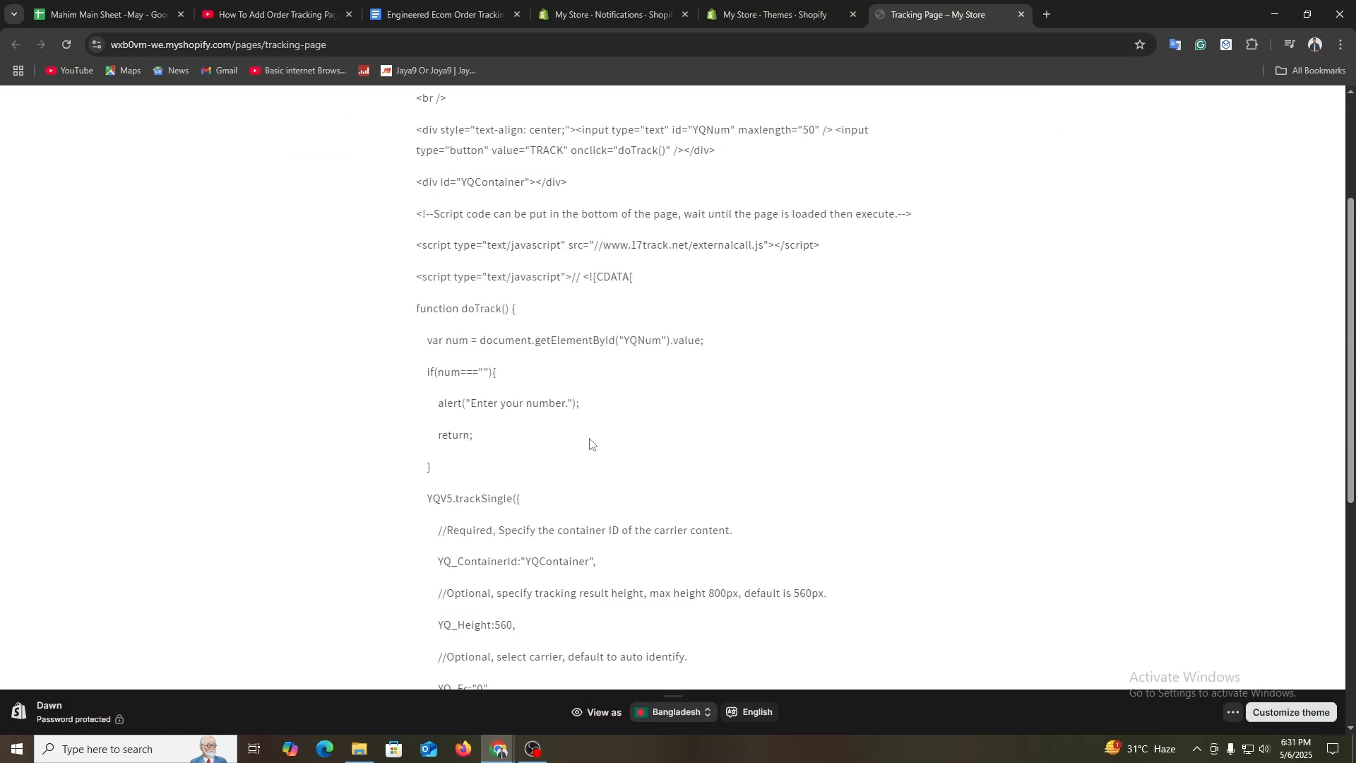
Clear the Tracking Page's content in the Shopify admin and paste the tracking script in the HTML view instead.
left_click(735, 14)
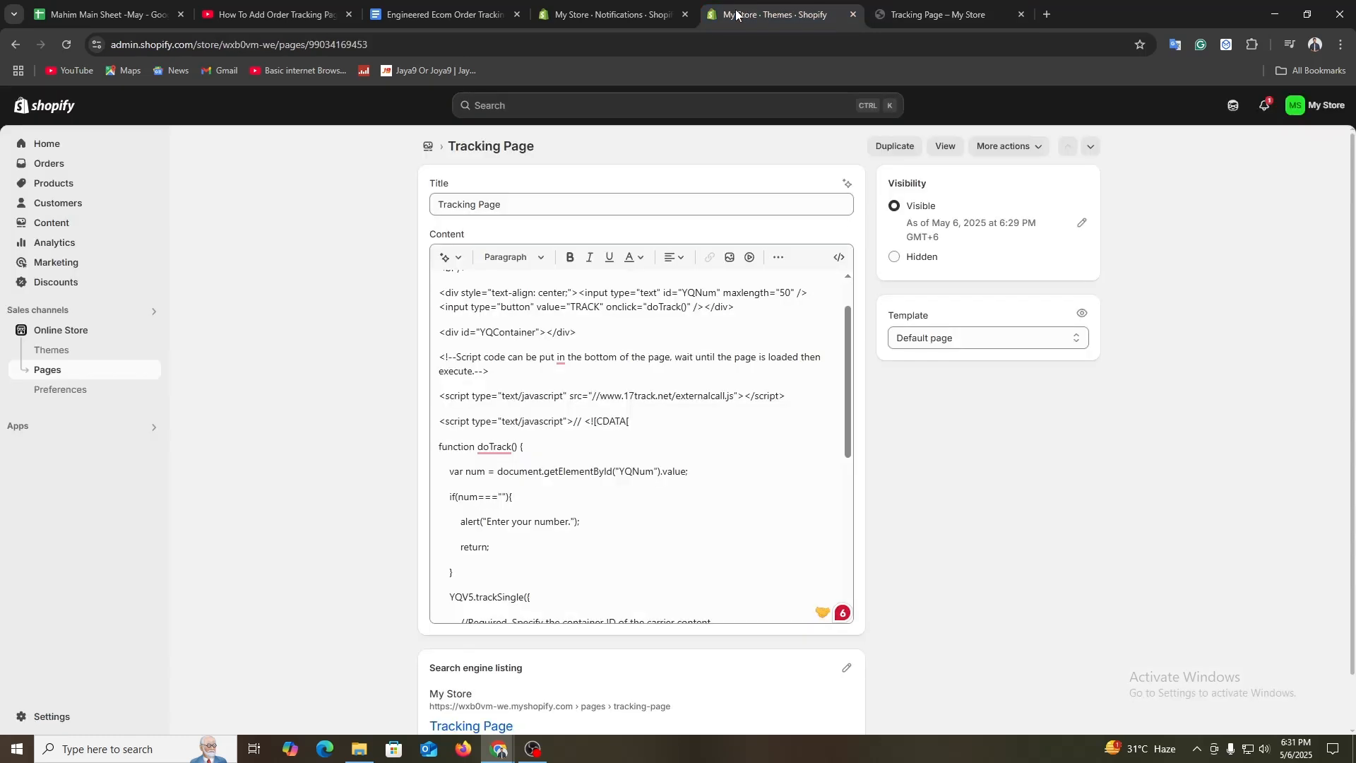
left_click(680, 502)
key("ctrl+a")
key("BackSpace")
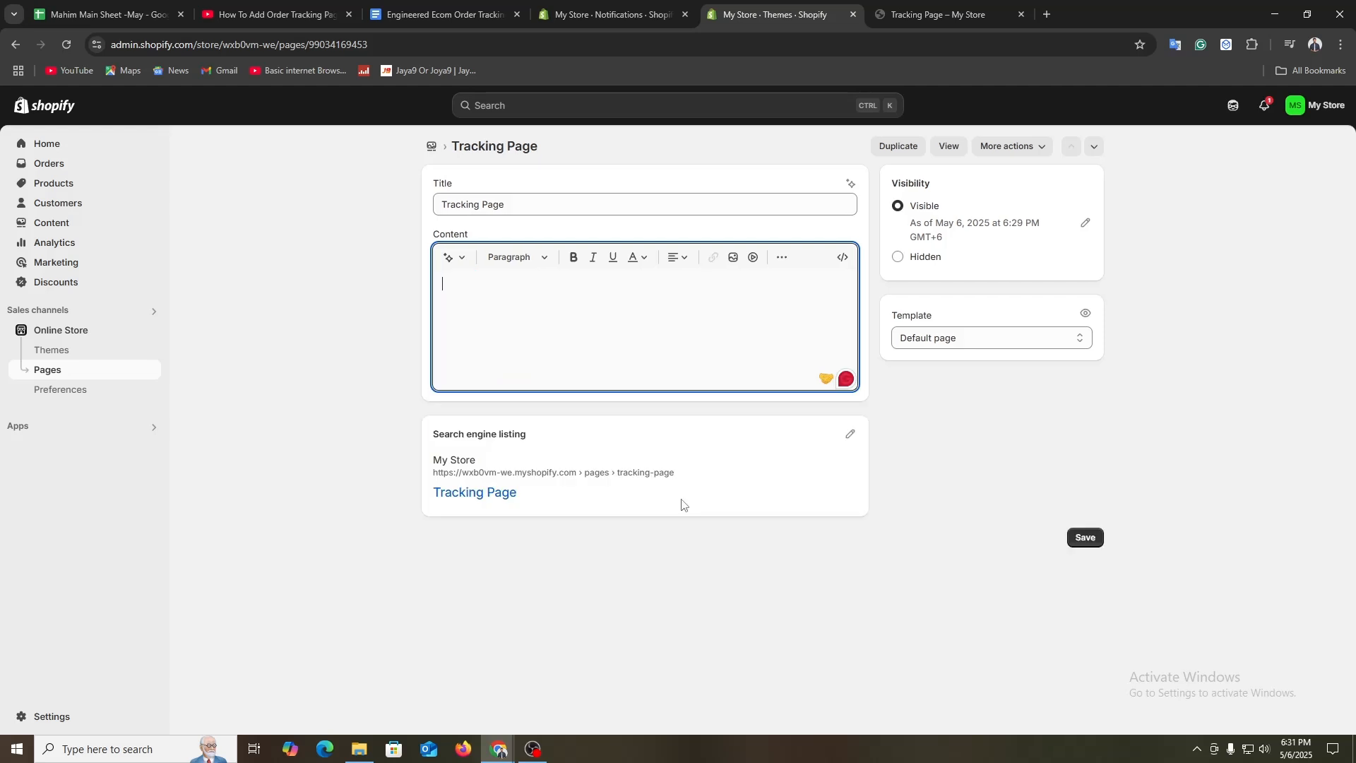
left_click(844, 258)
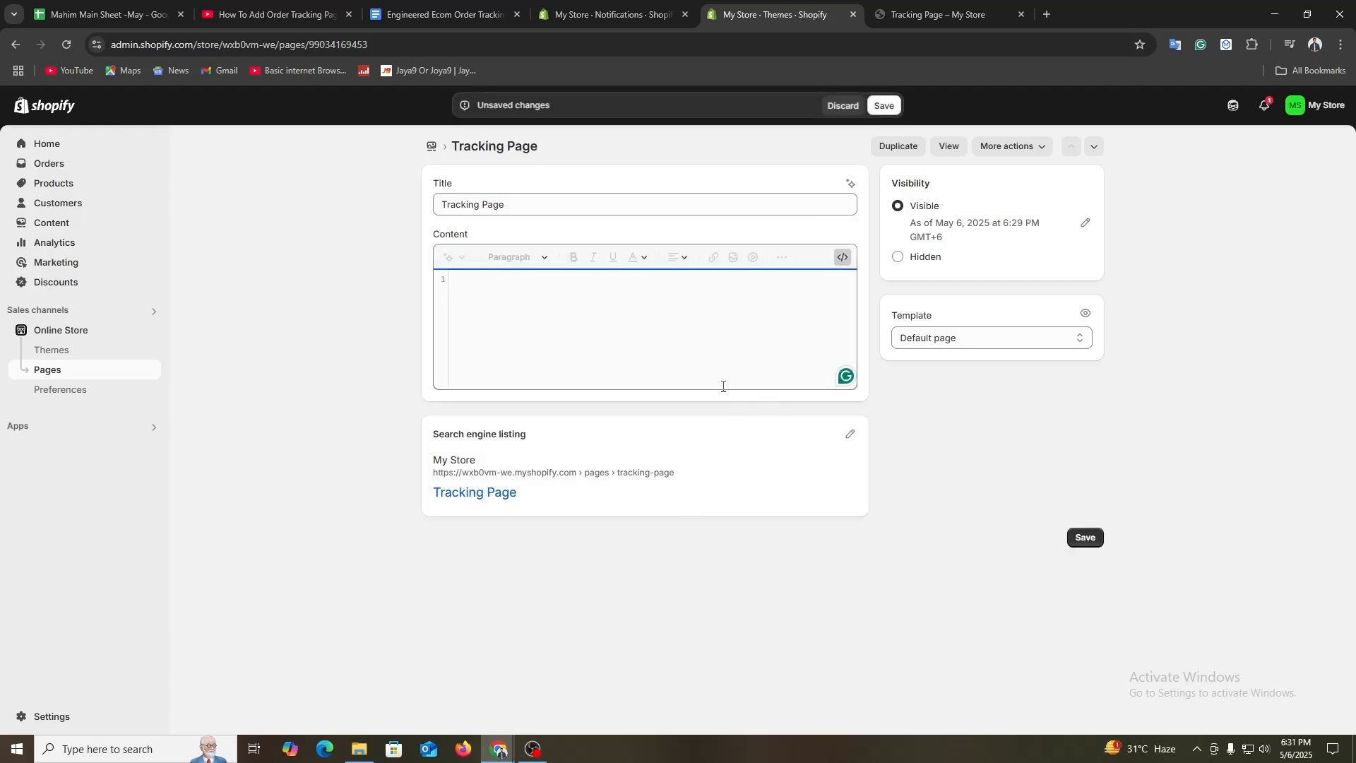
left_click(554, 316)
key("ctrl+v")
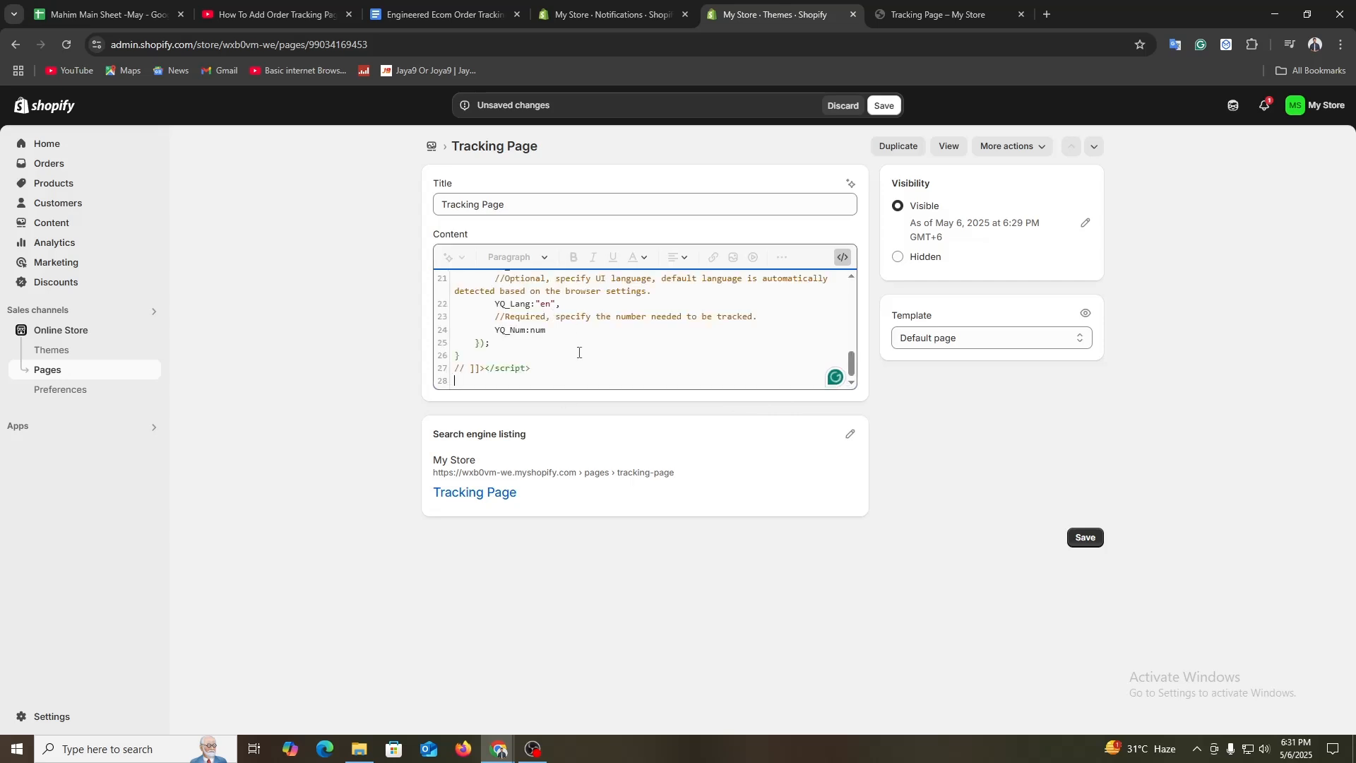
scroll(565, 332, "up", 10)
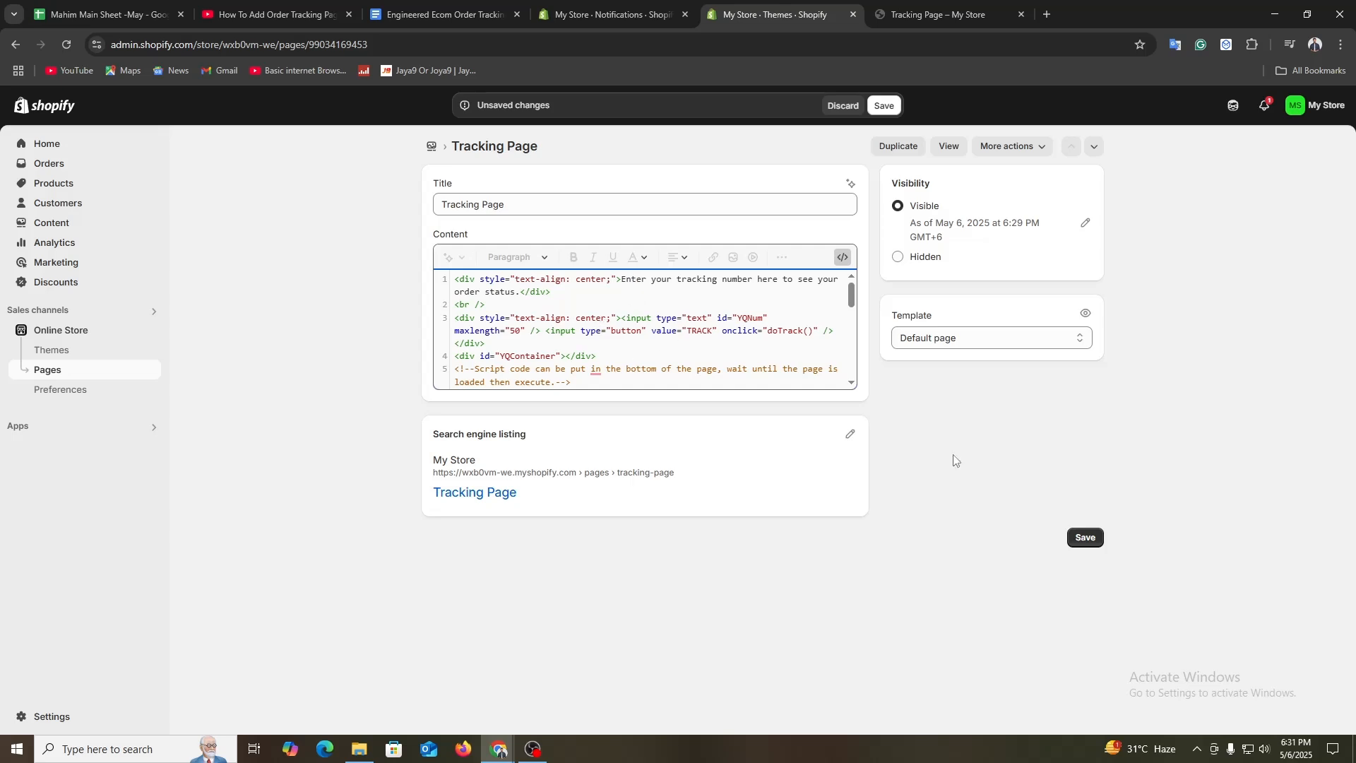
Save the Tracking Page with the HTML script and view it on the storefront.
left_click(1087, 540)
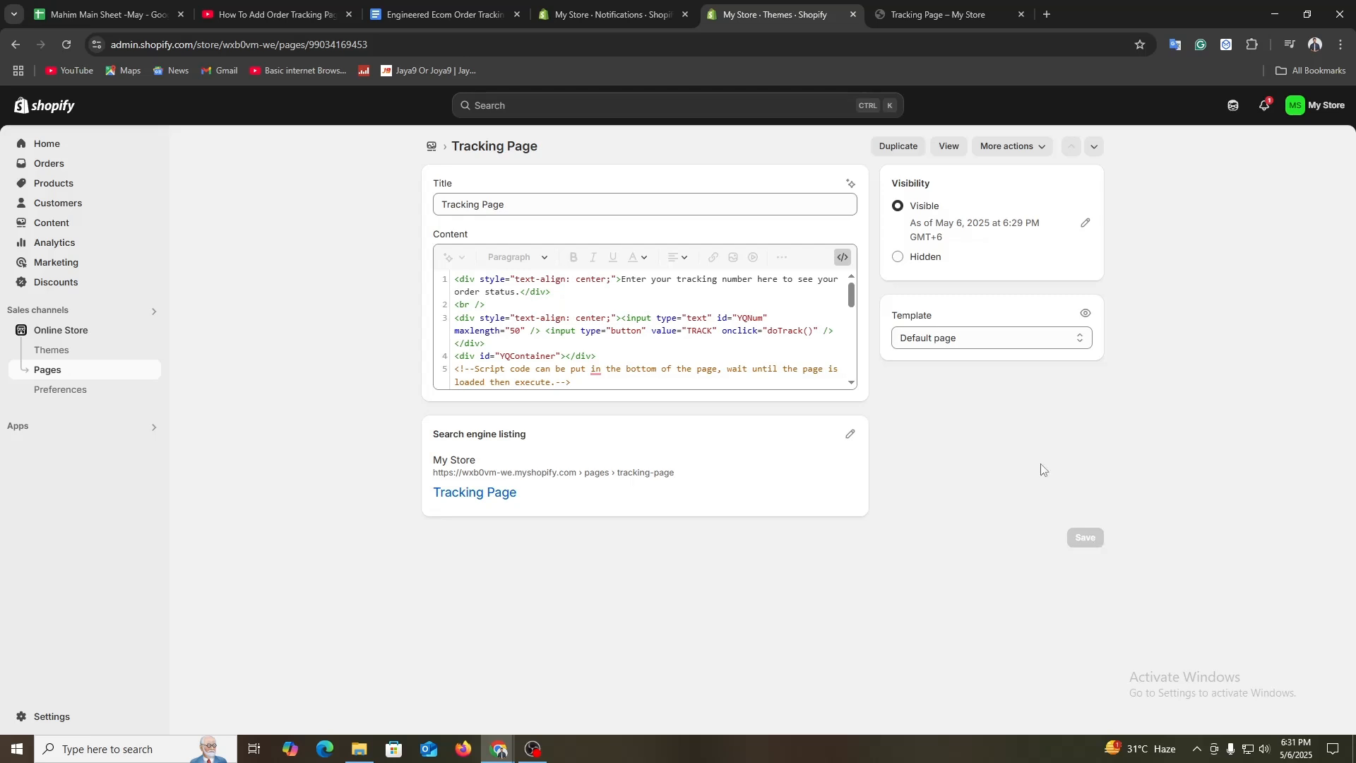
right_click(950, 144)
left_click(946, 144)
left_click(944, 144)
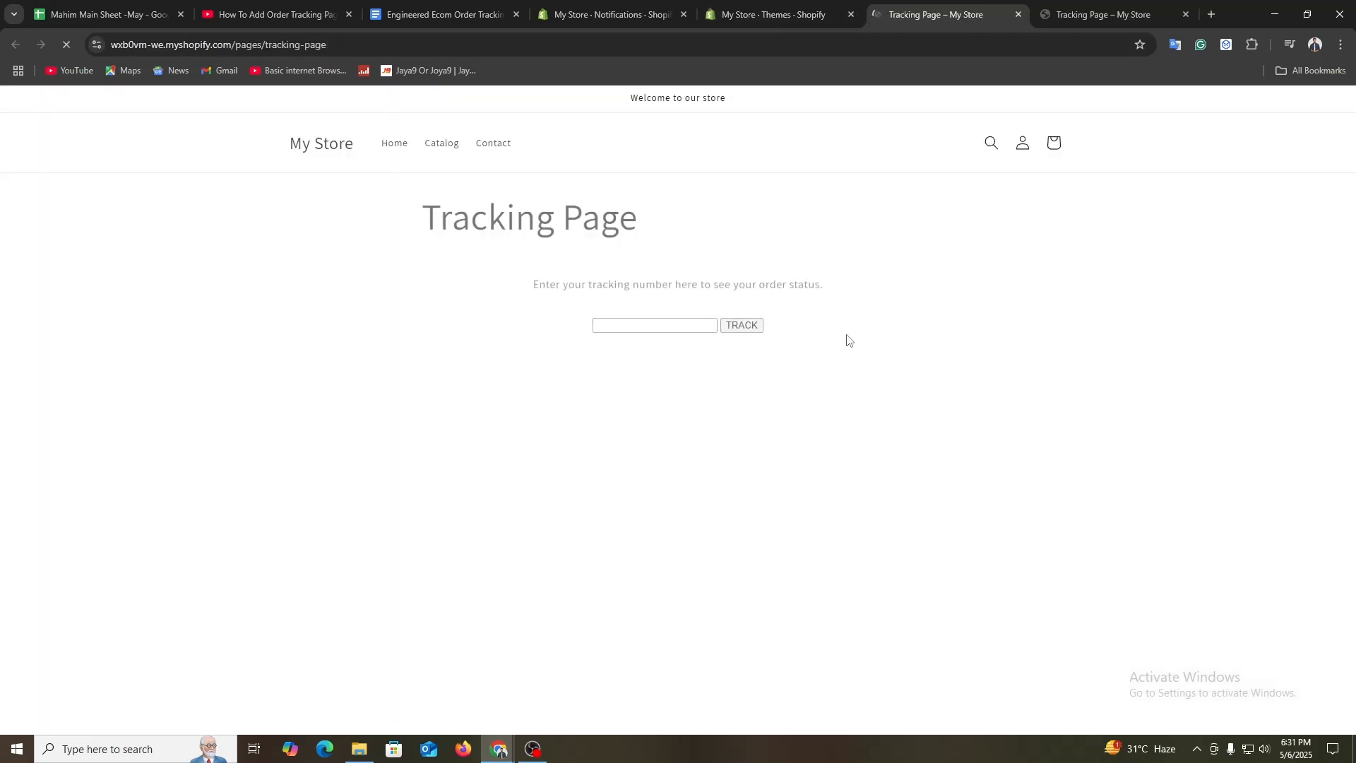
Test the storefront tracking form by tracking the number "Ramdon" and examine the result shown on the page.
left_click(643, 322)
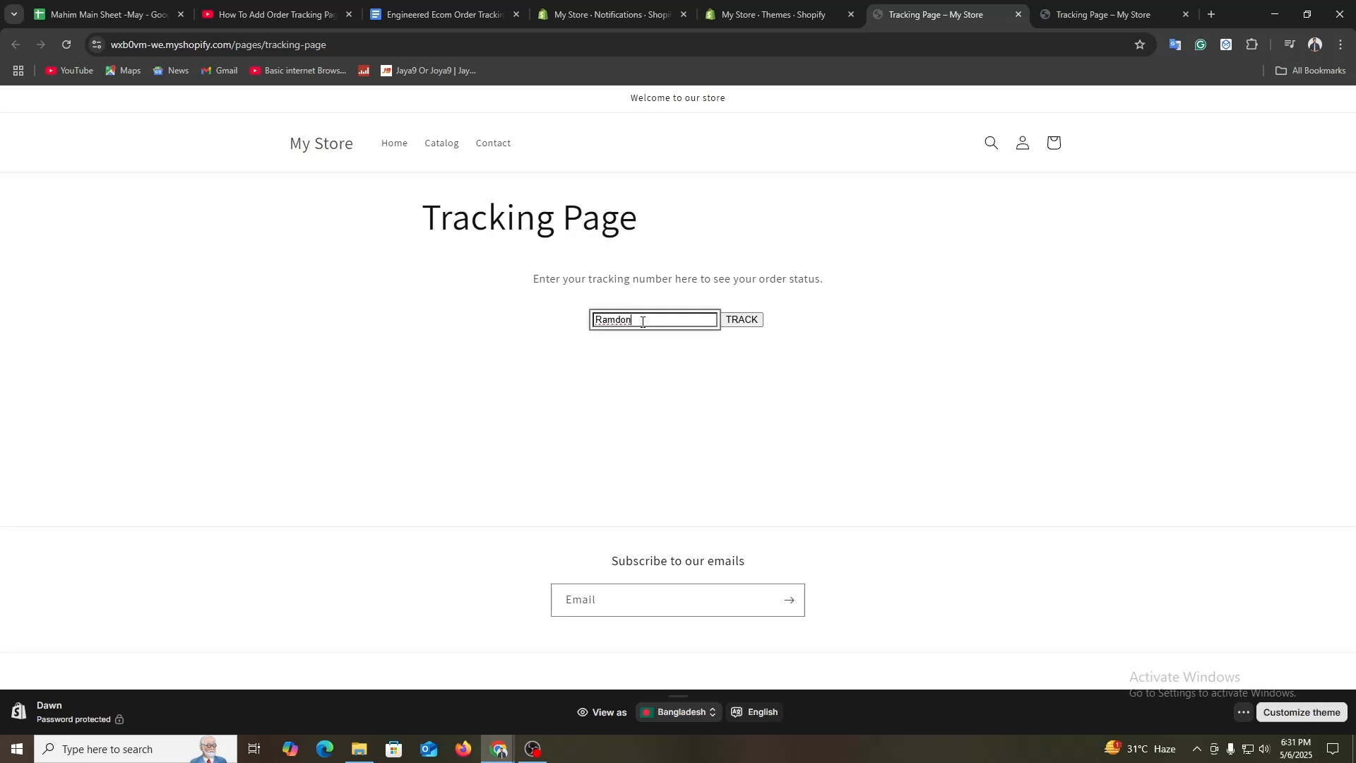
left_click(743, 320)
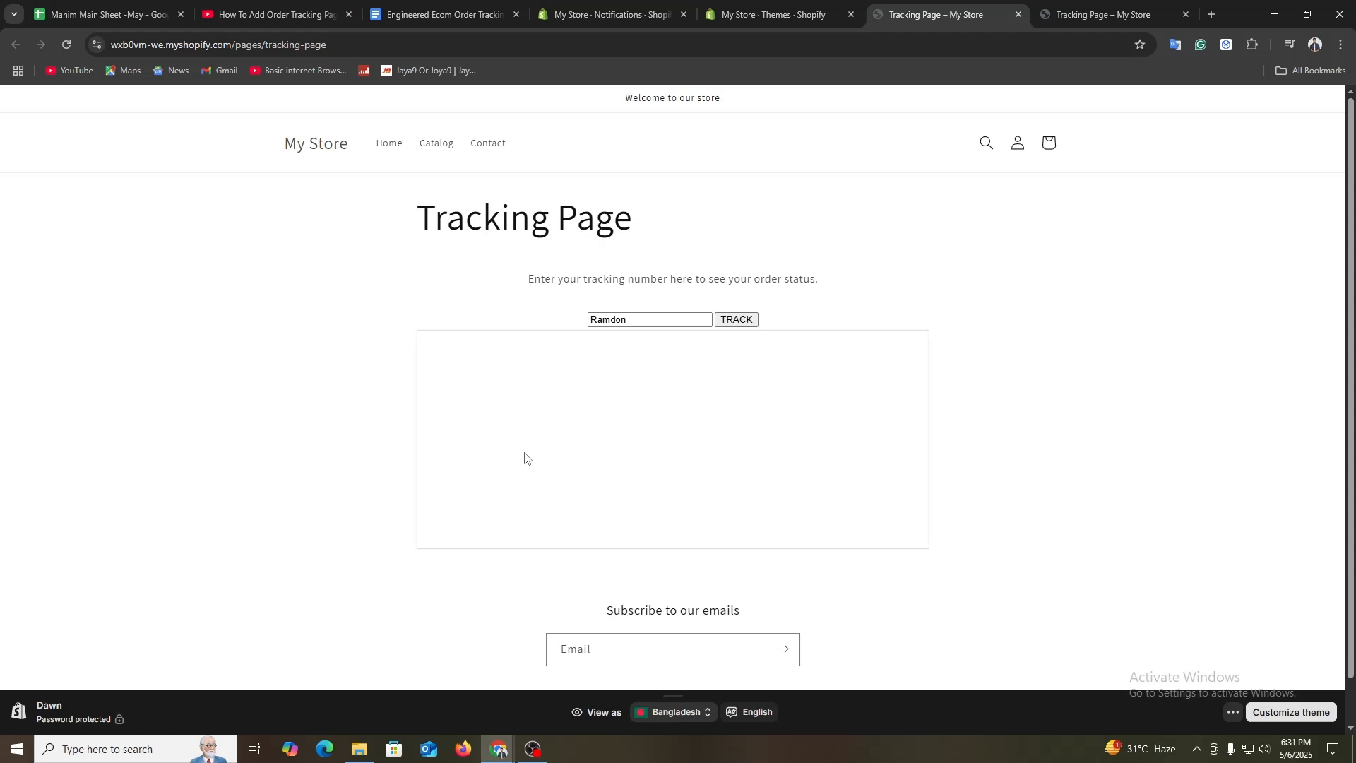
scroll(469, 336, "down", 1)
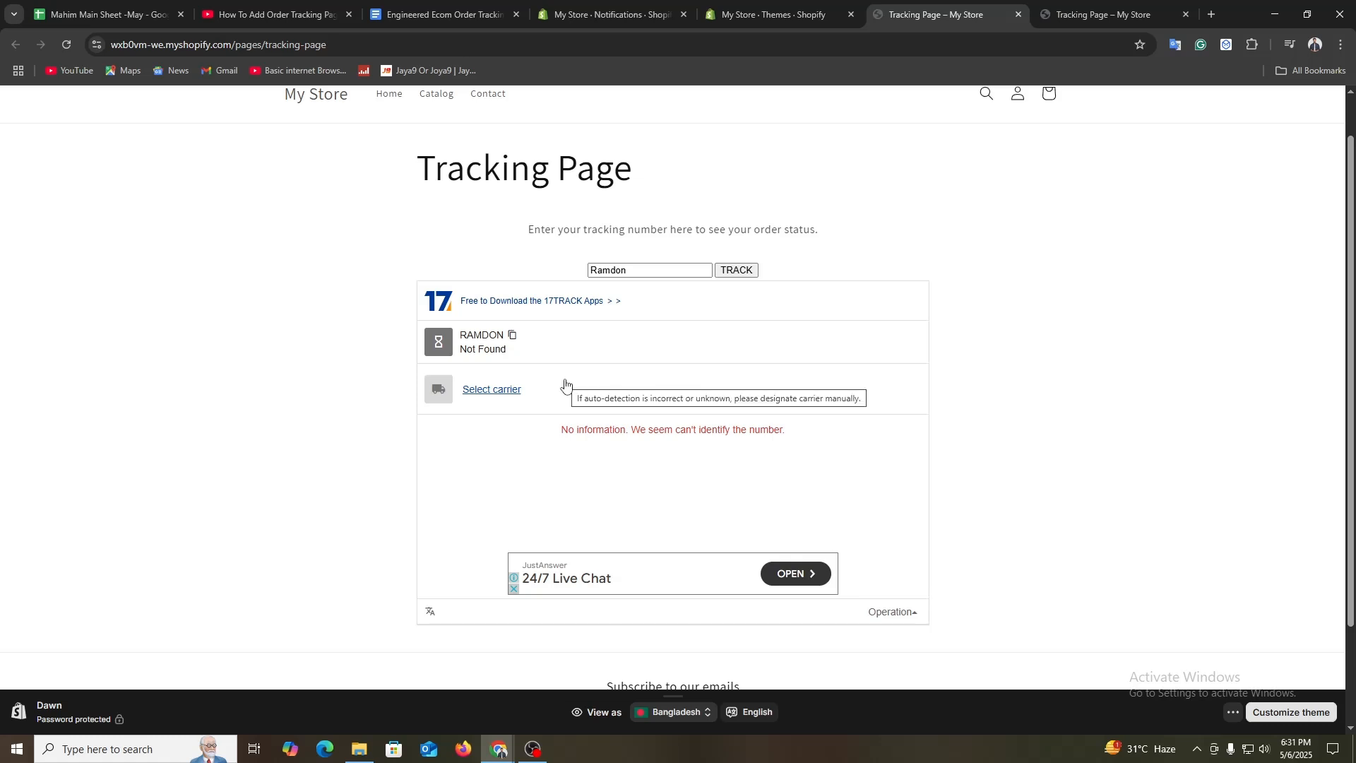
triple_click(482, 350)
left_click(499, 349)
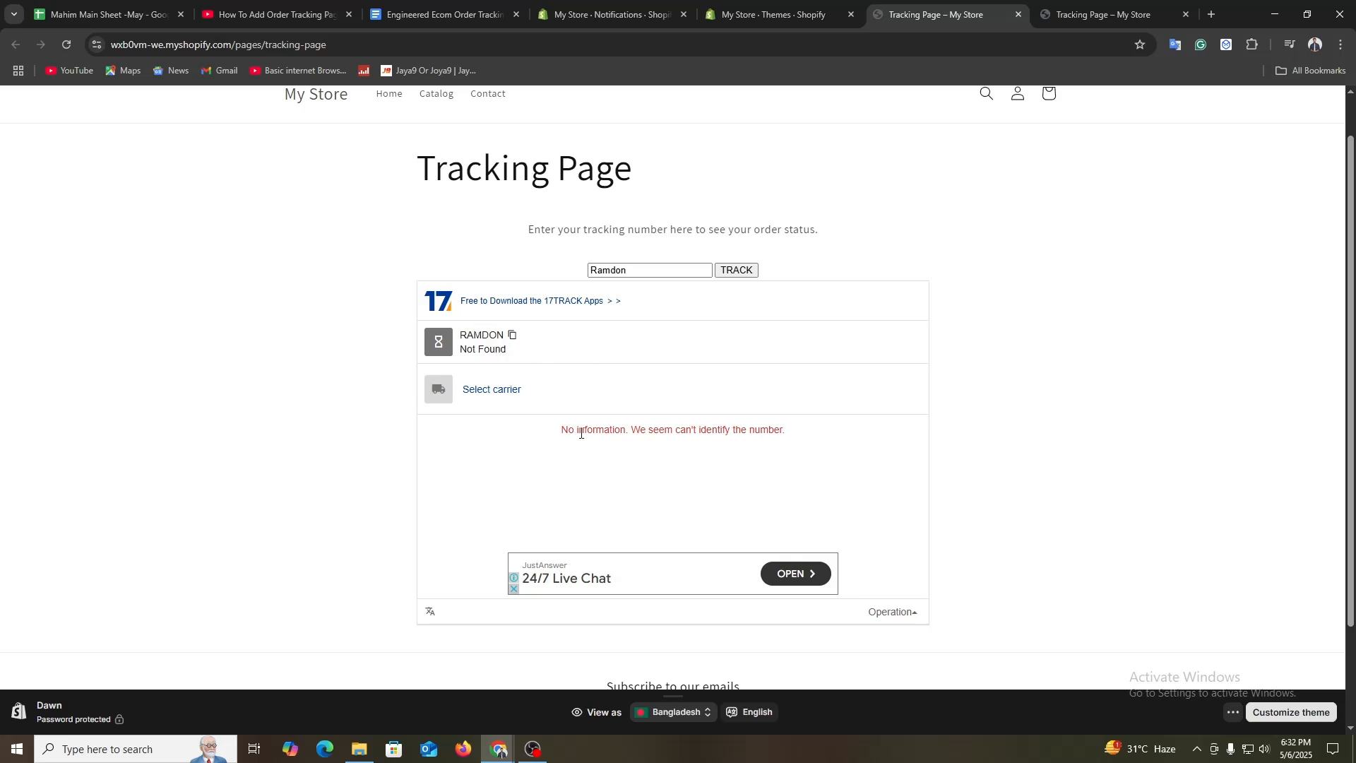
scroll(801, 526, "down", 2)
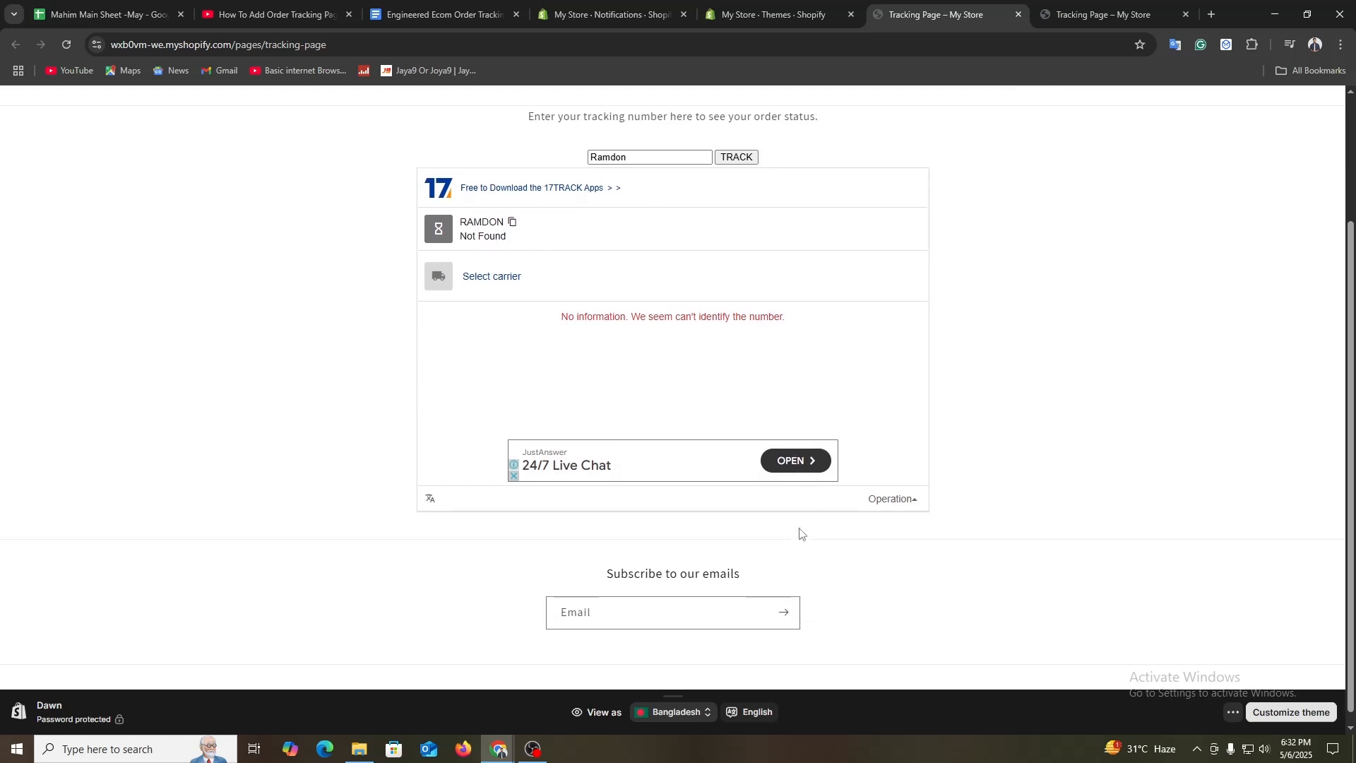
scroll(799, 533, "up", 4)
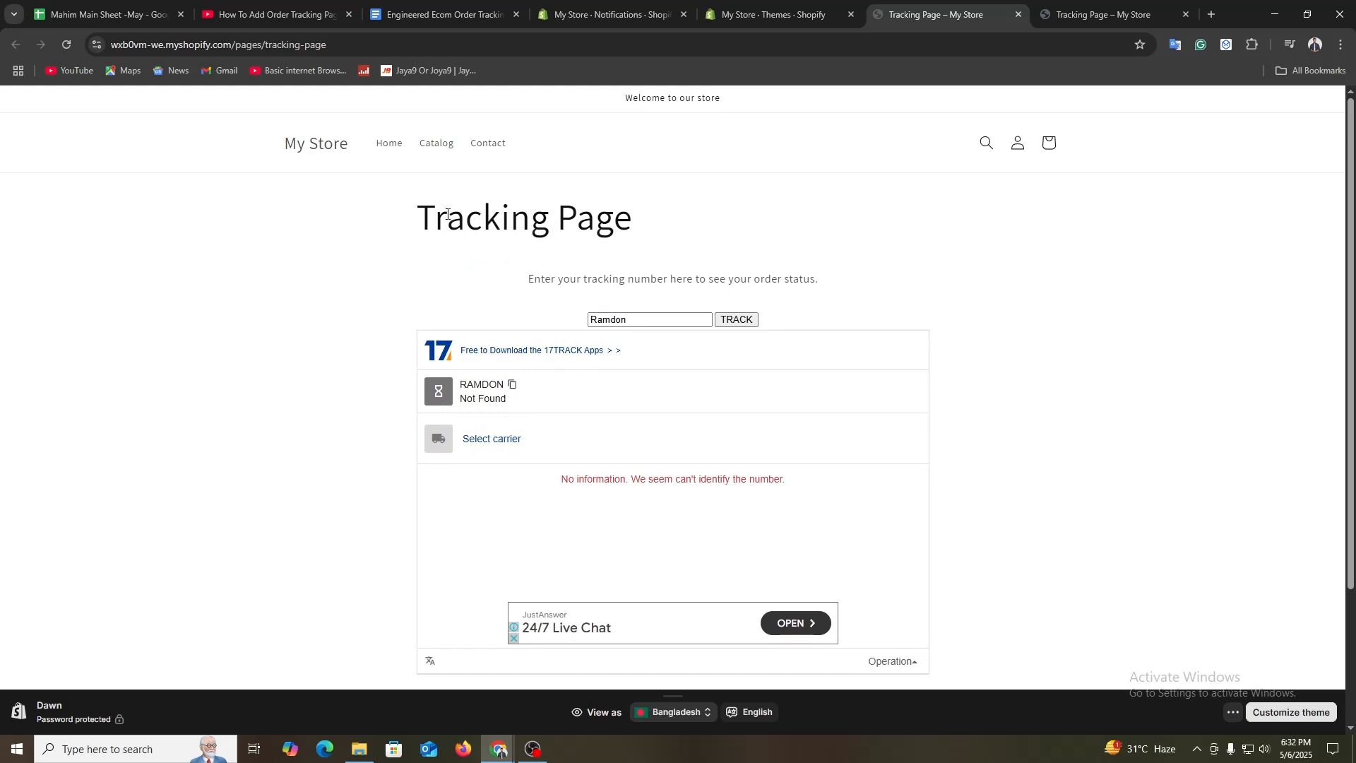
left_click_drag(447, 214, 598, 218)
left_click(632, 218)
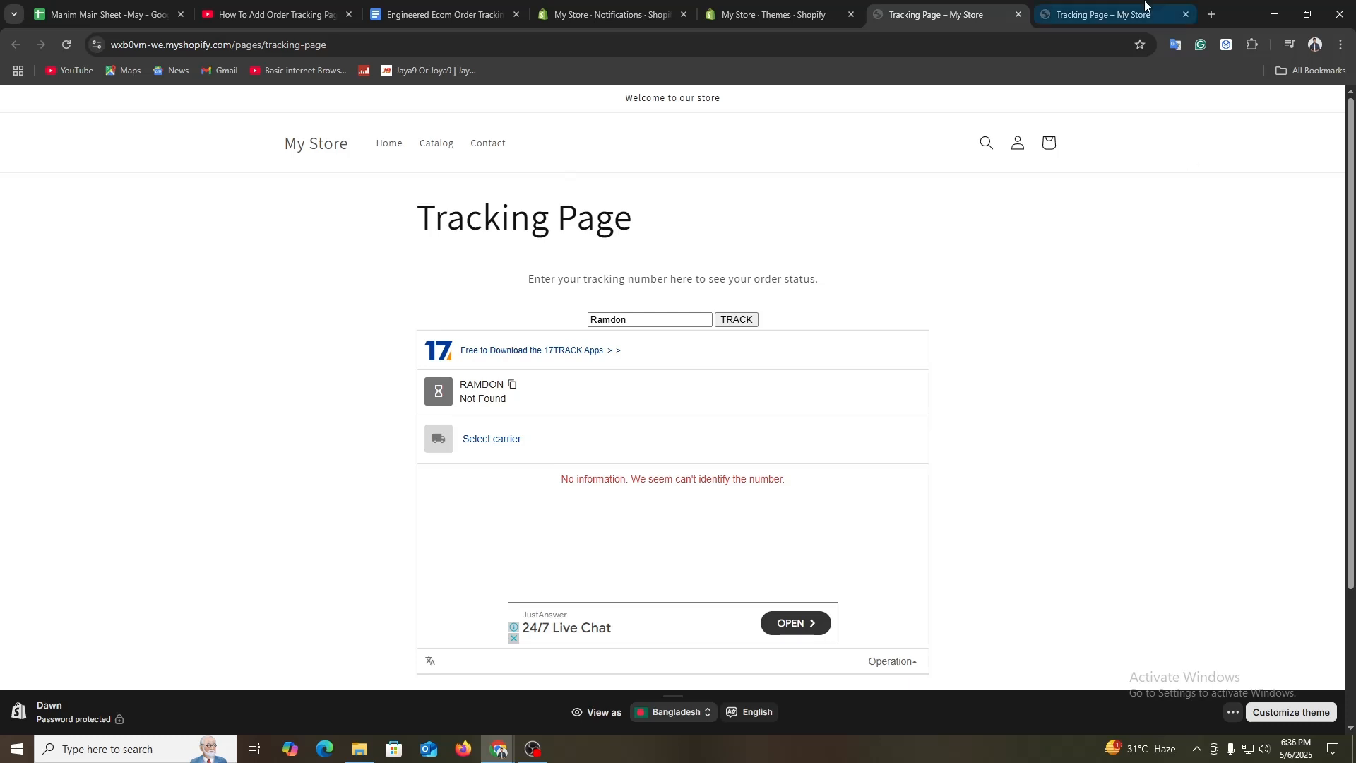
Return to the Shopify admin, open the store's Main menu for editing and compare its items with the storefront header navigation.
left_click(755, 12)
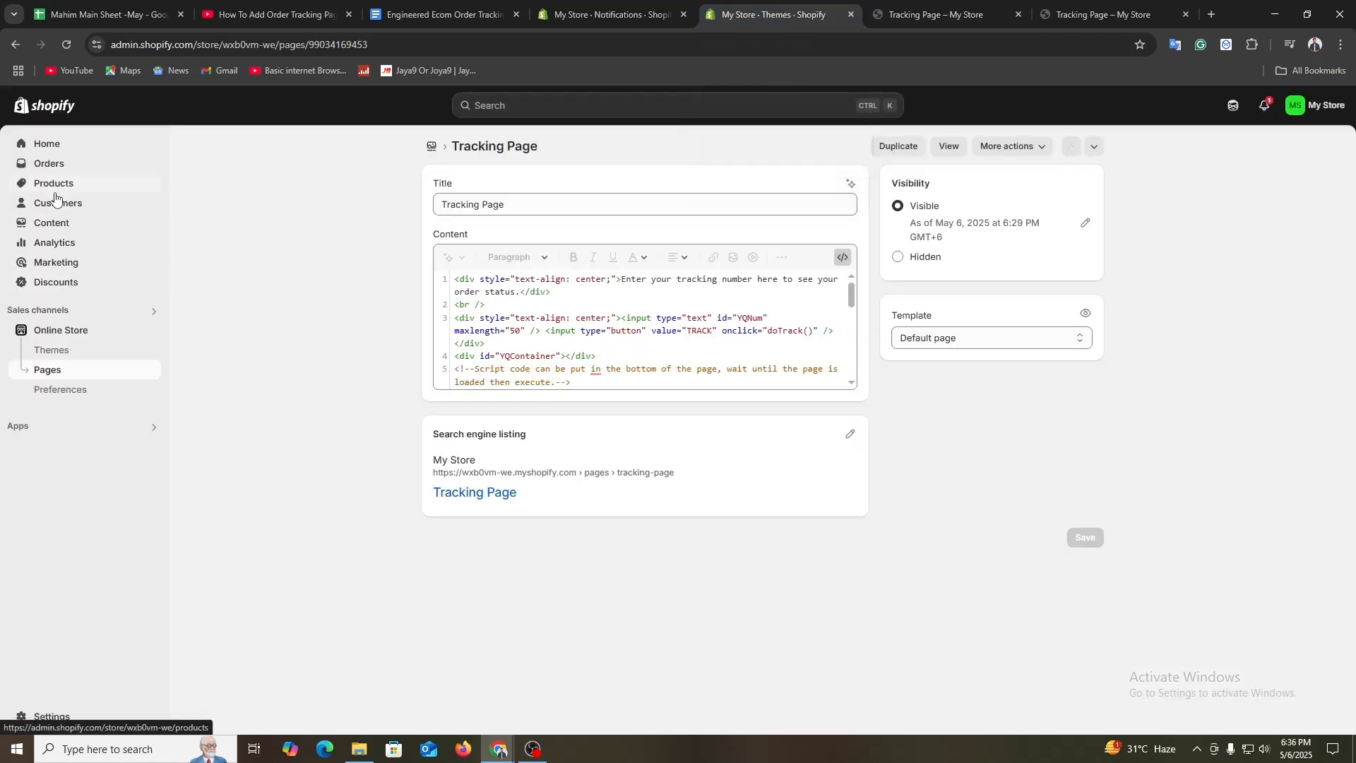
left_click(53, 373)
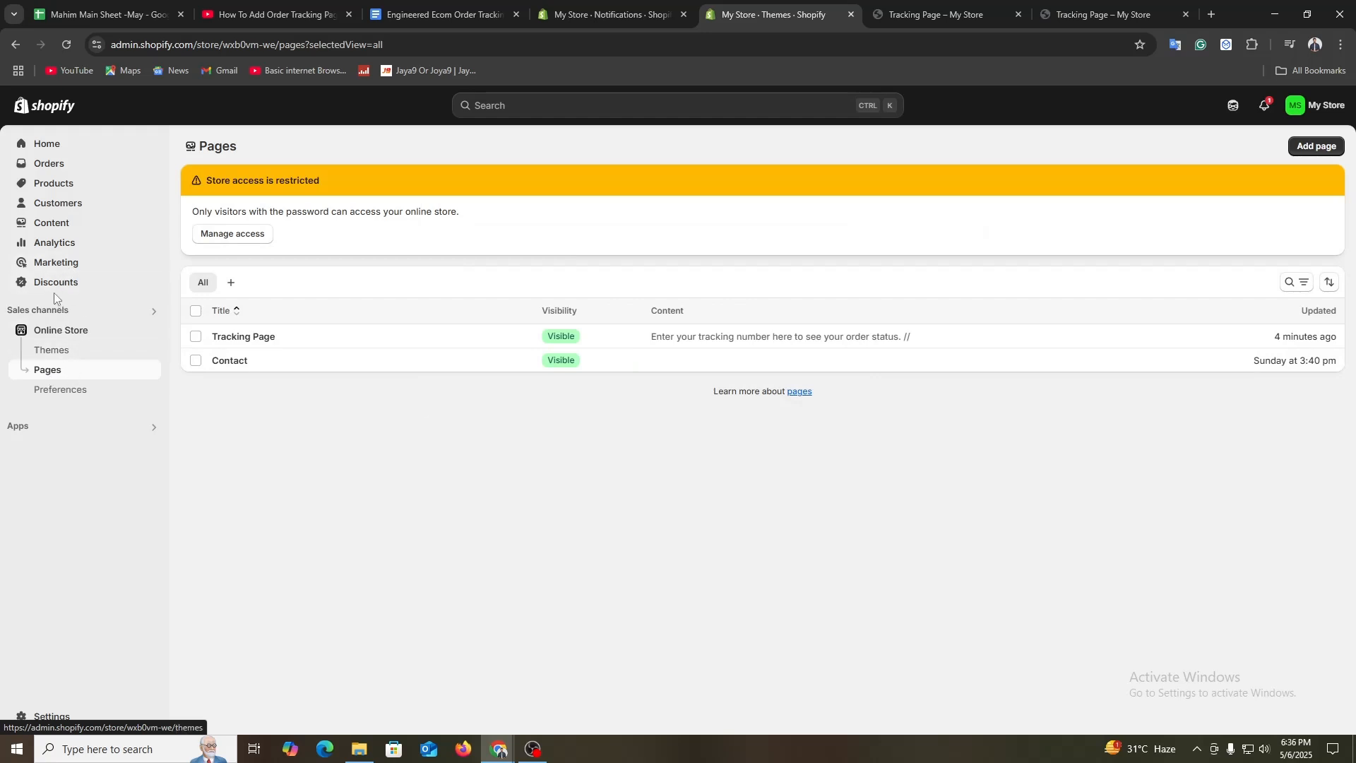
left_click(51, 228)
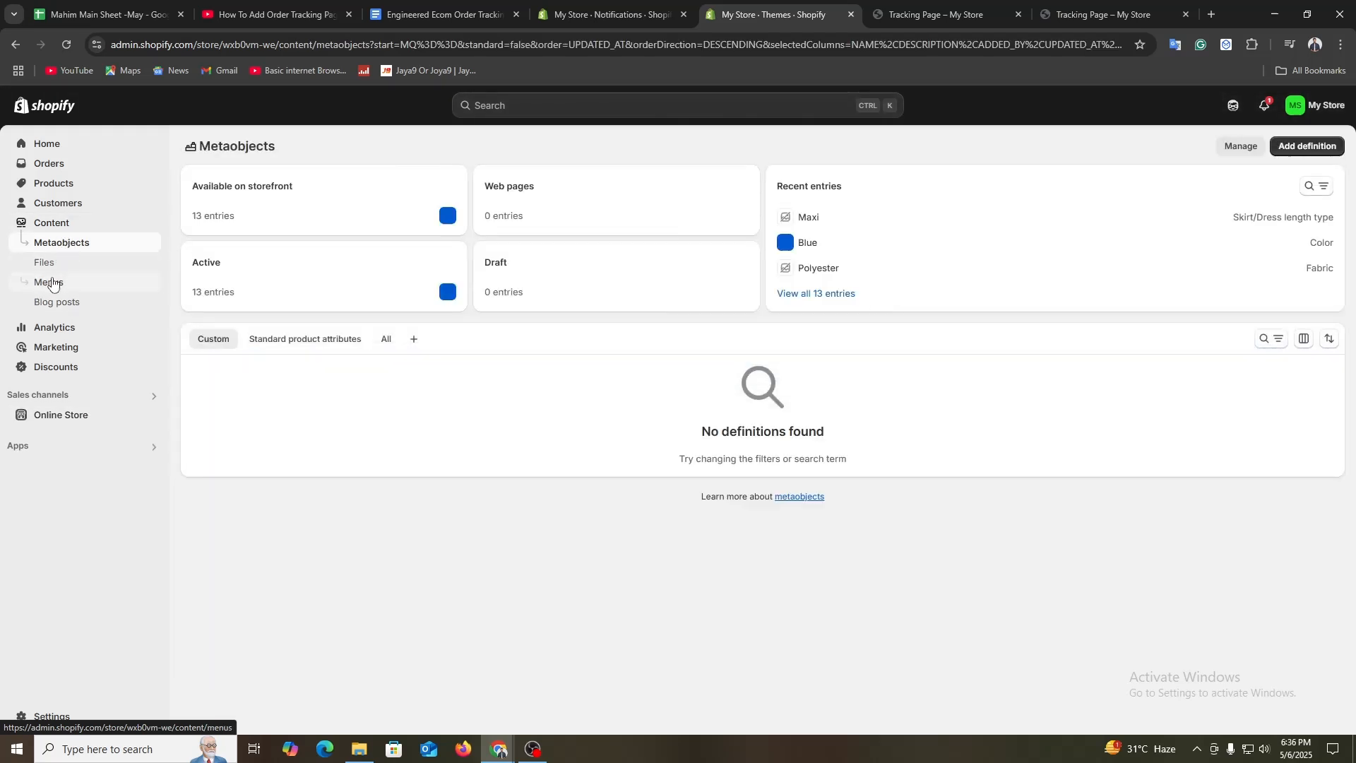
left_click(51, 283)
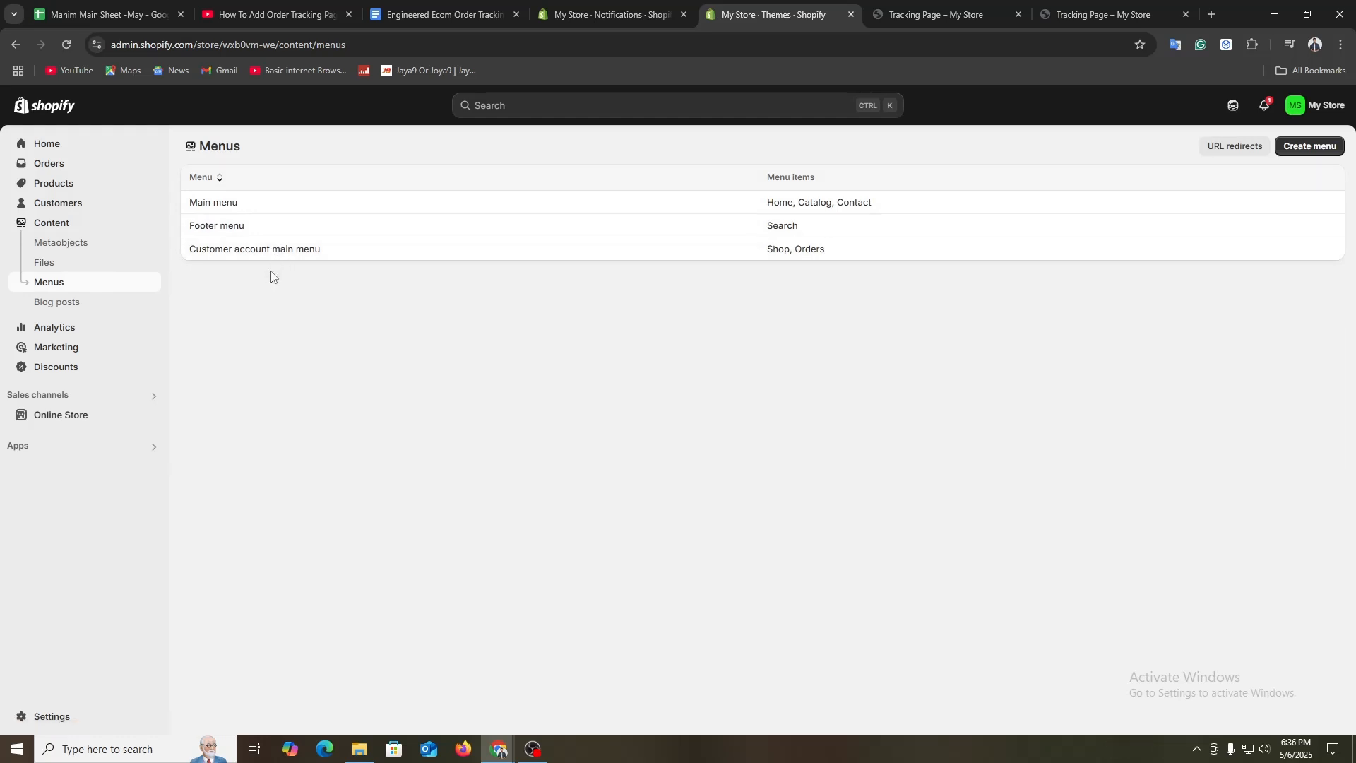
left_click(206, 204)
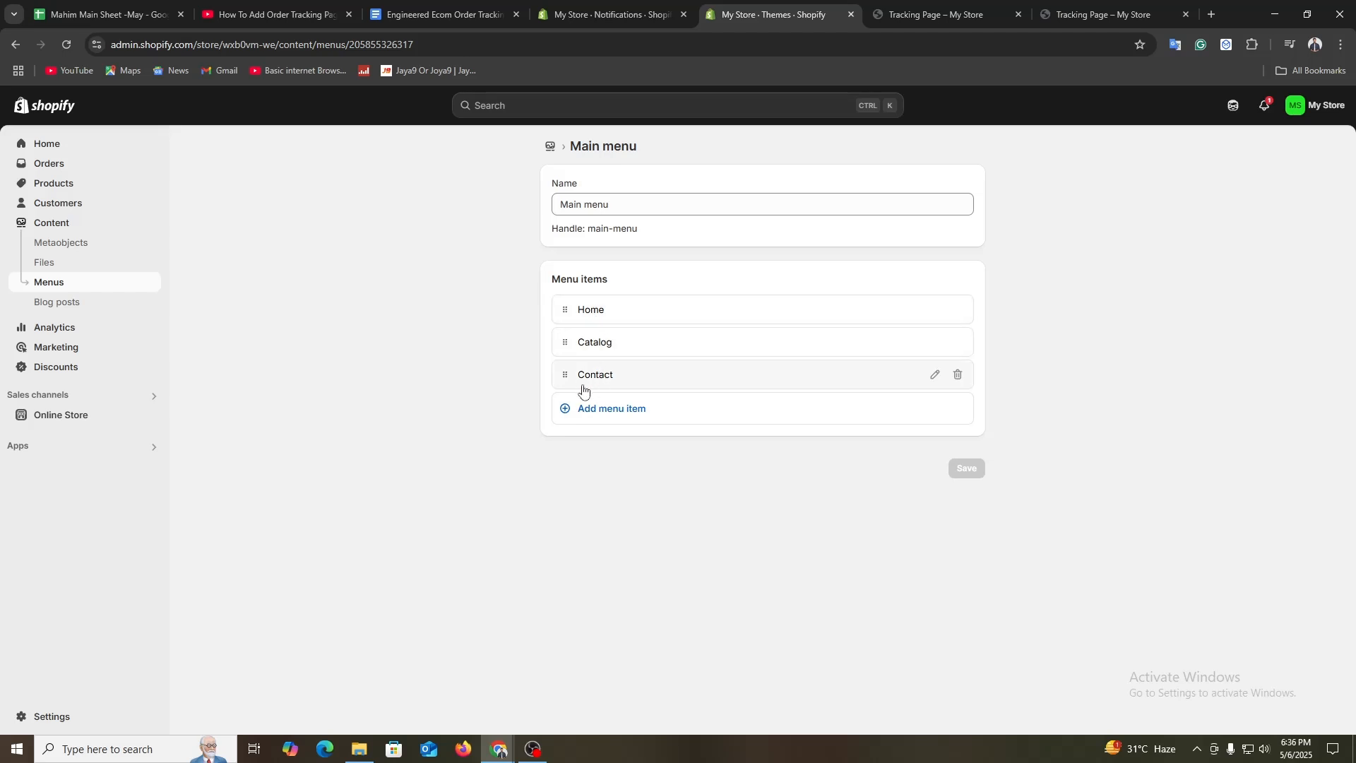
left_click(940, 14)
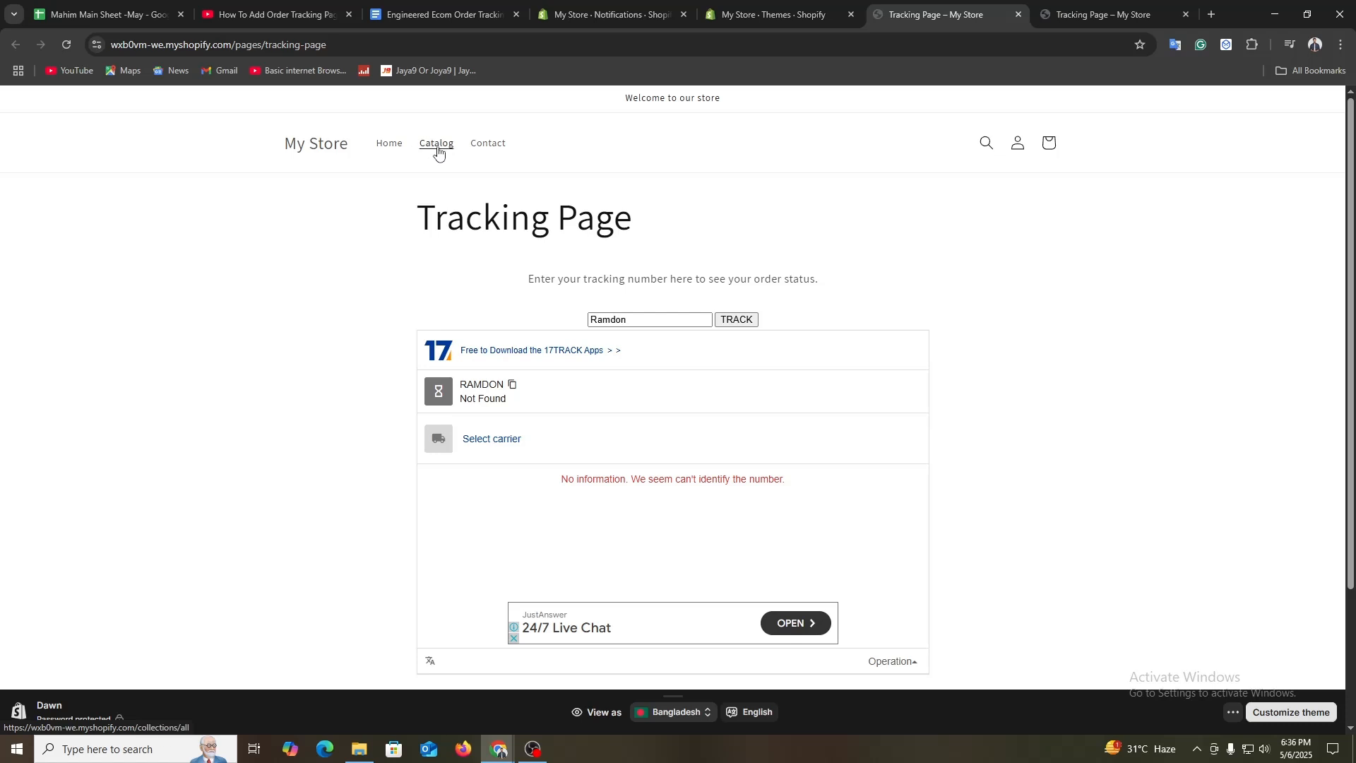
left_click(777, 14)
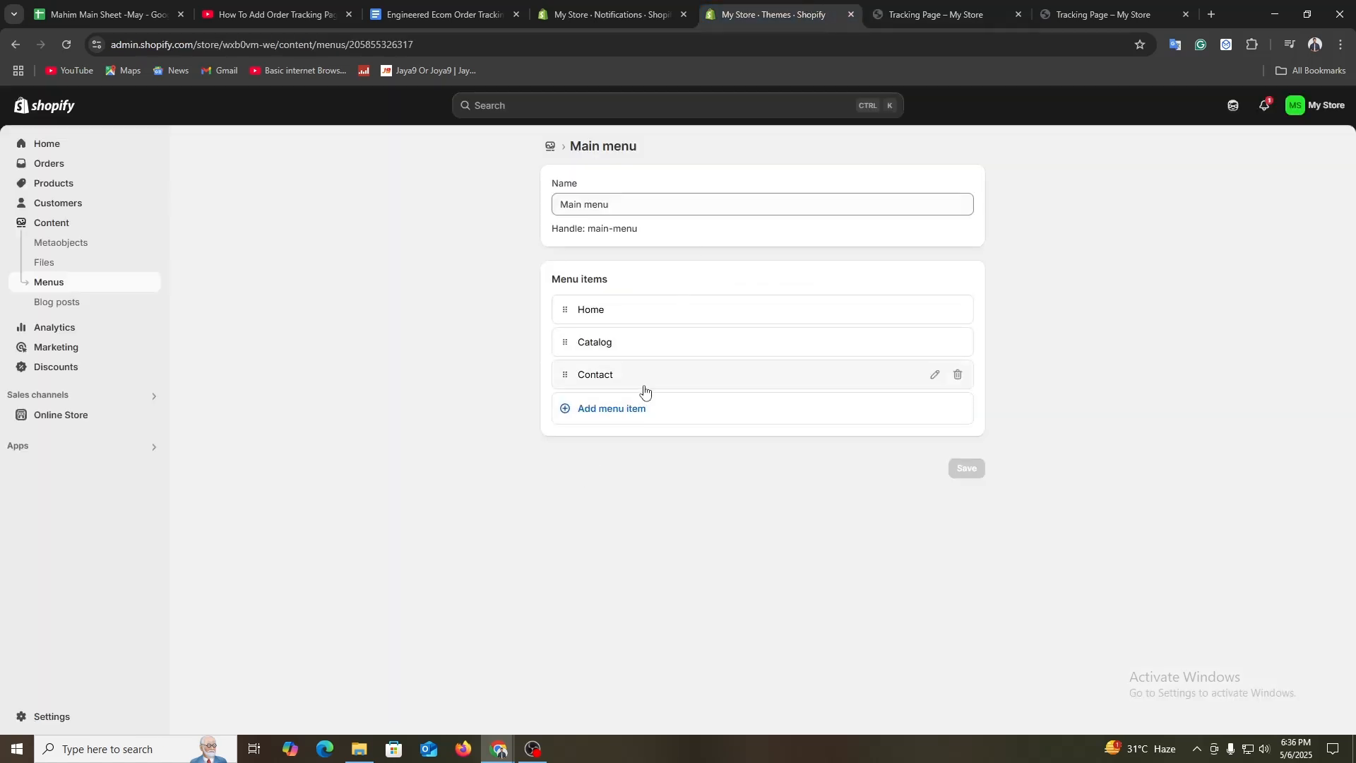
Add a "Tracking" item to the Main menu, link it to the storefront's /pages/tracking-page URL and save the menu.
left_click(642, 408)
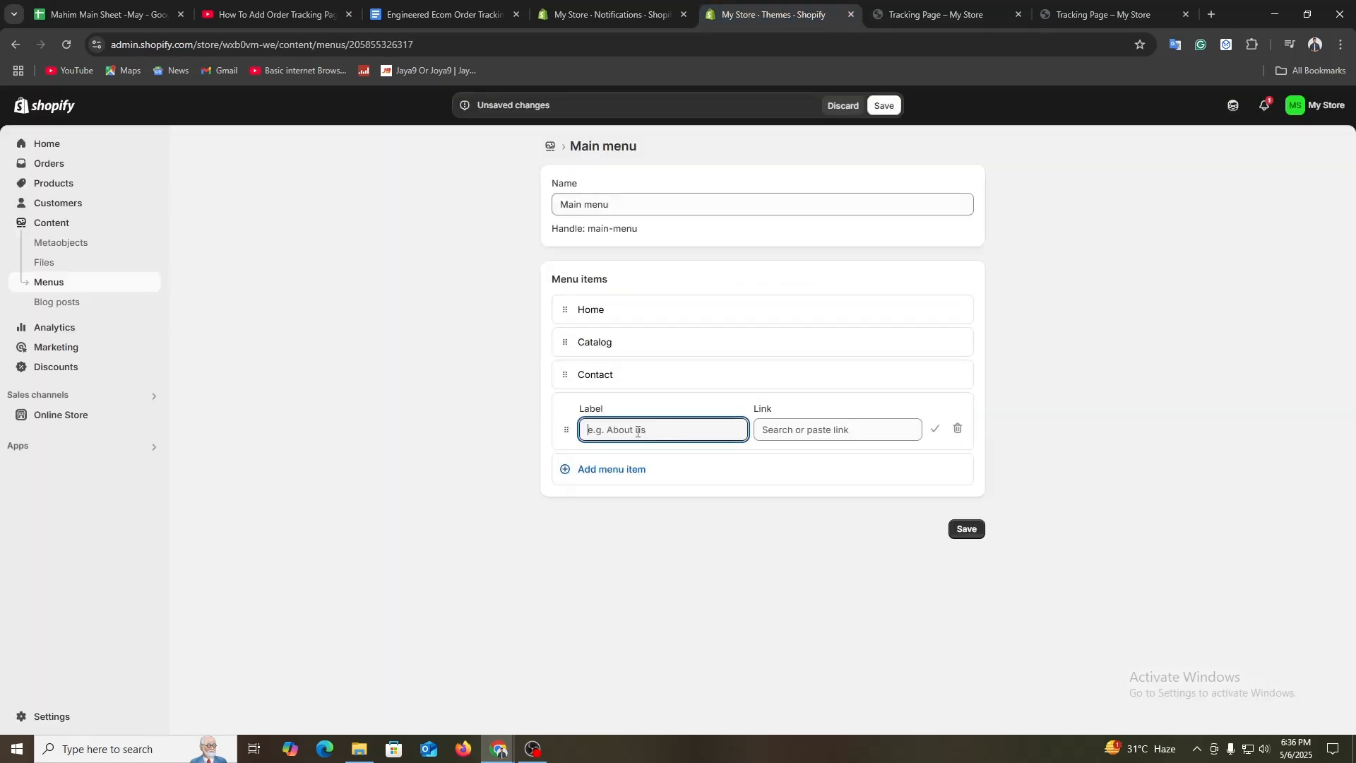
type("Tracking")
left_click(1081, 15)
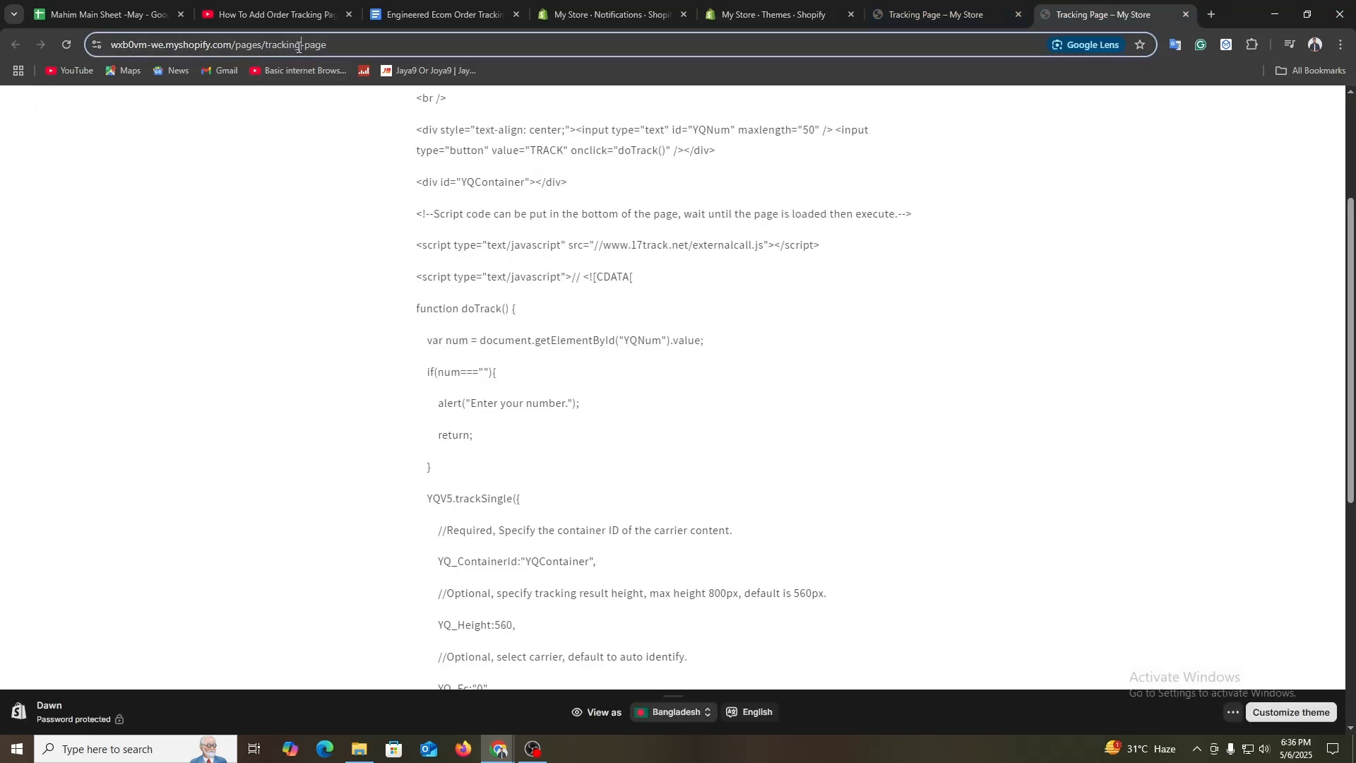
left_click(298, 45)
key("ctrl+c")
left_click(770, 14)
left_click(816, 430)
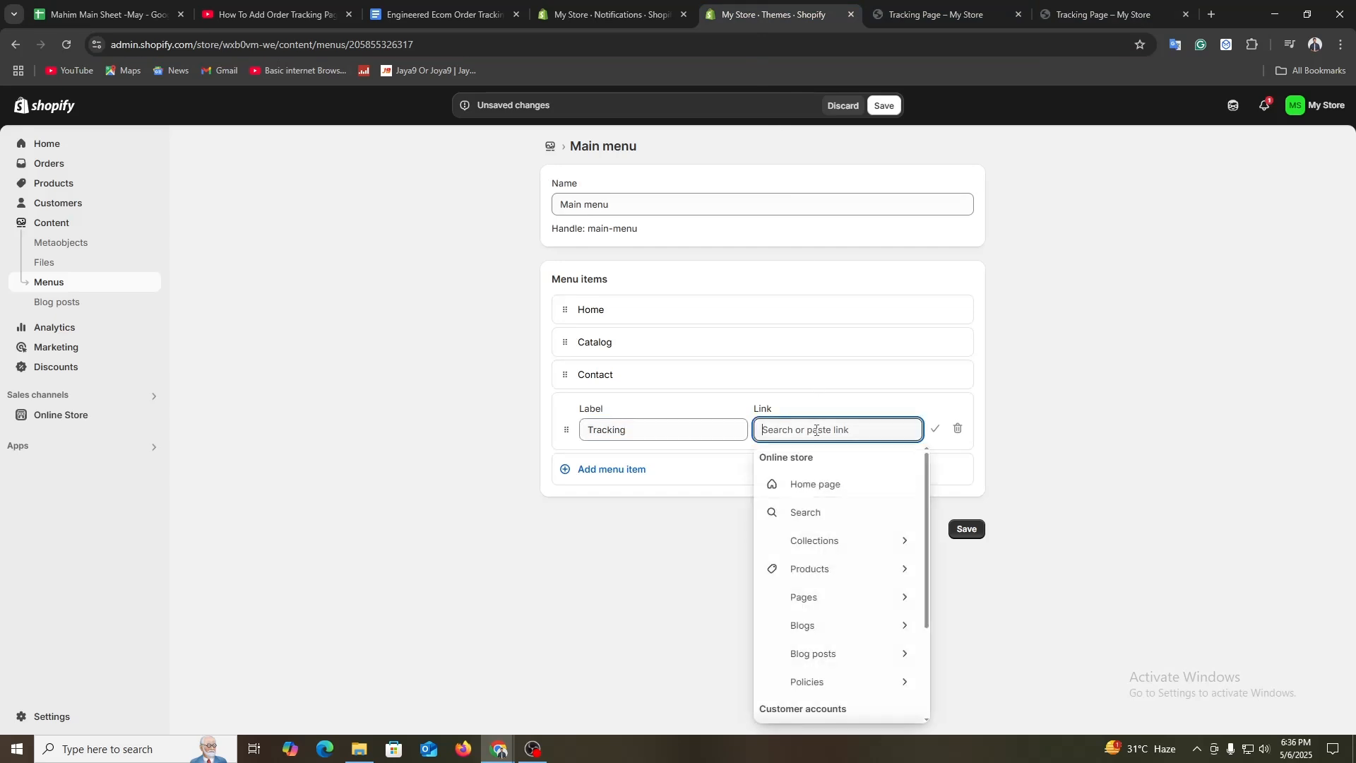
key("ctrl+v")
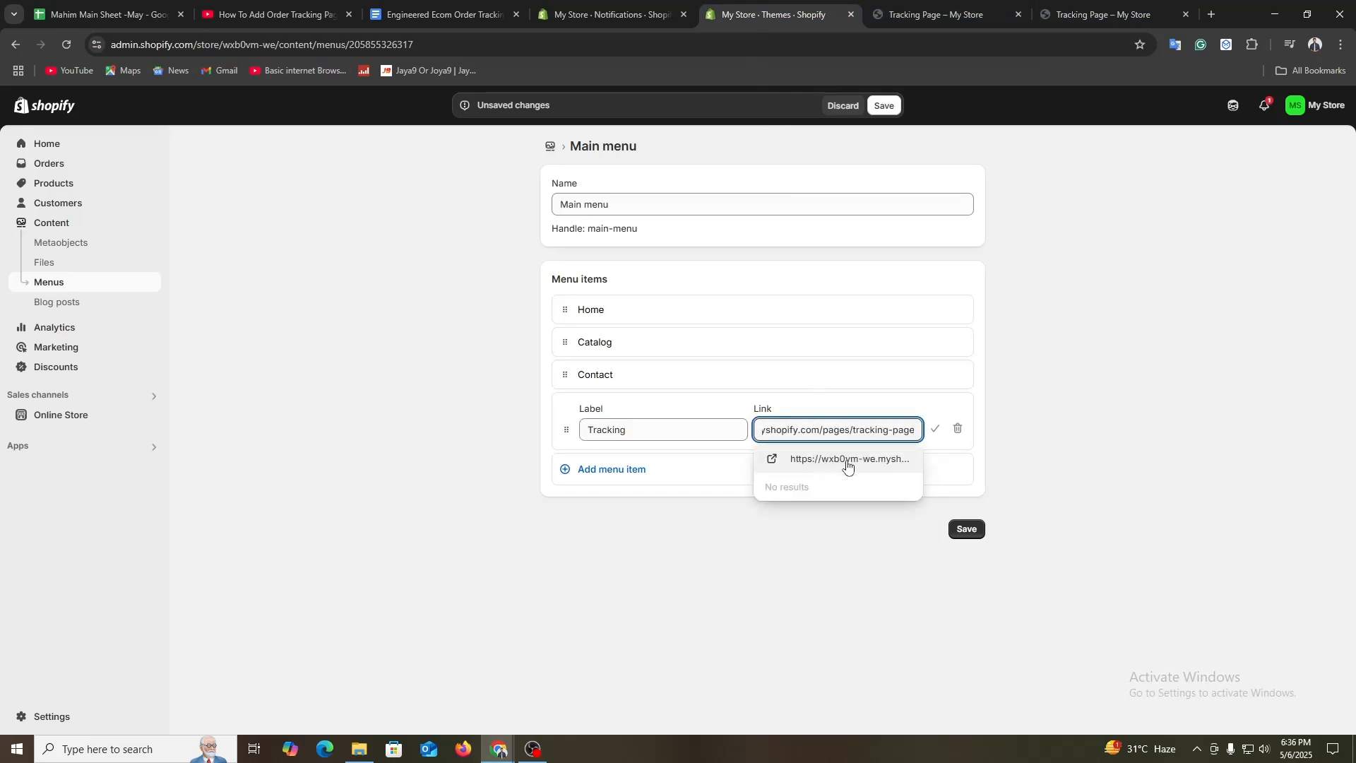
left_click(843, 467)
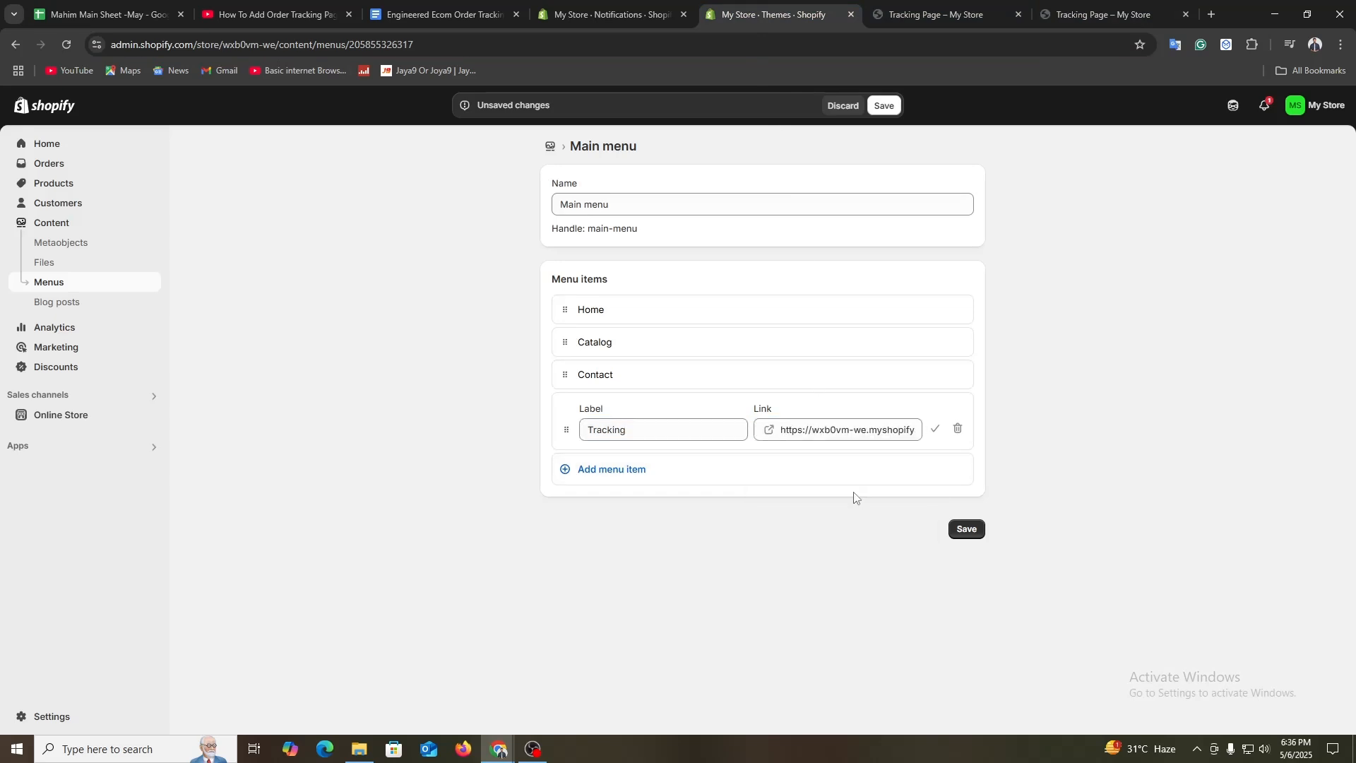
left_click(935, 429)
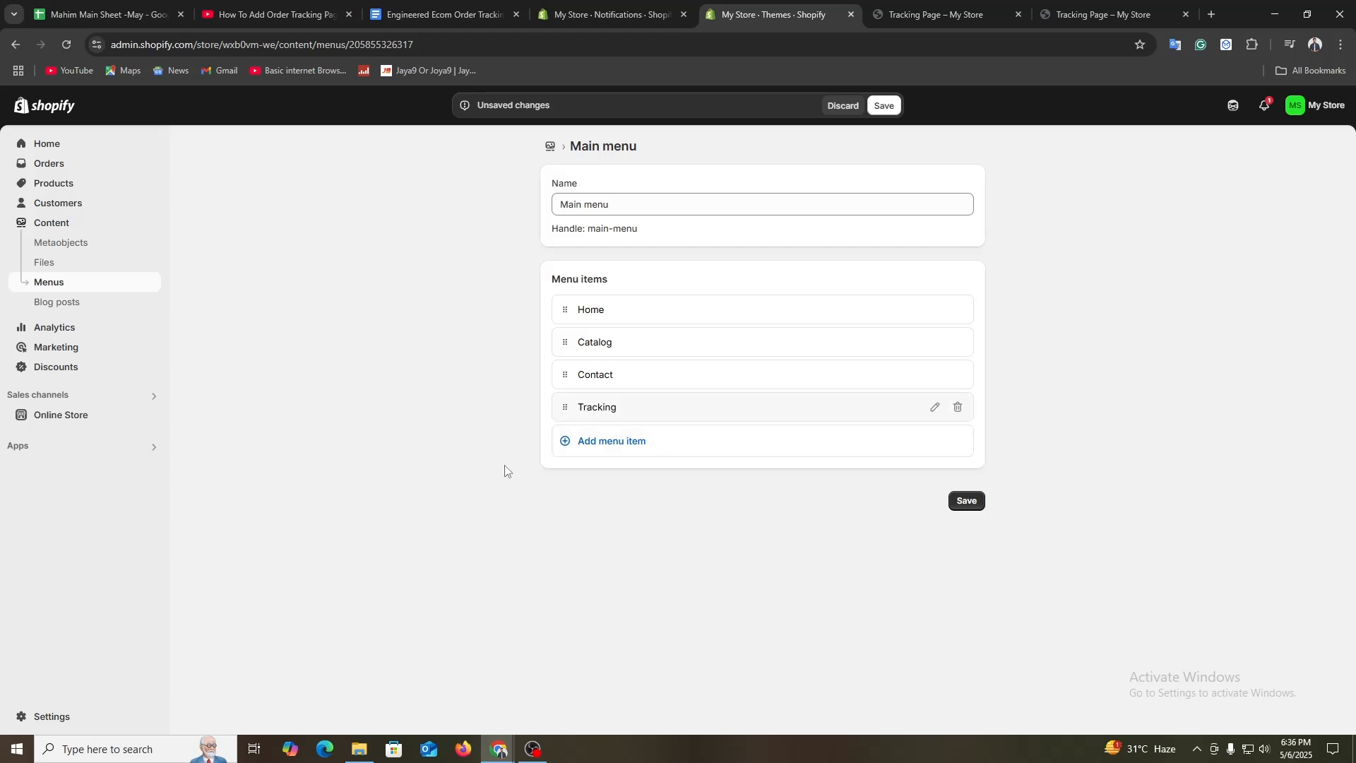
left_click(966, 503)
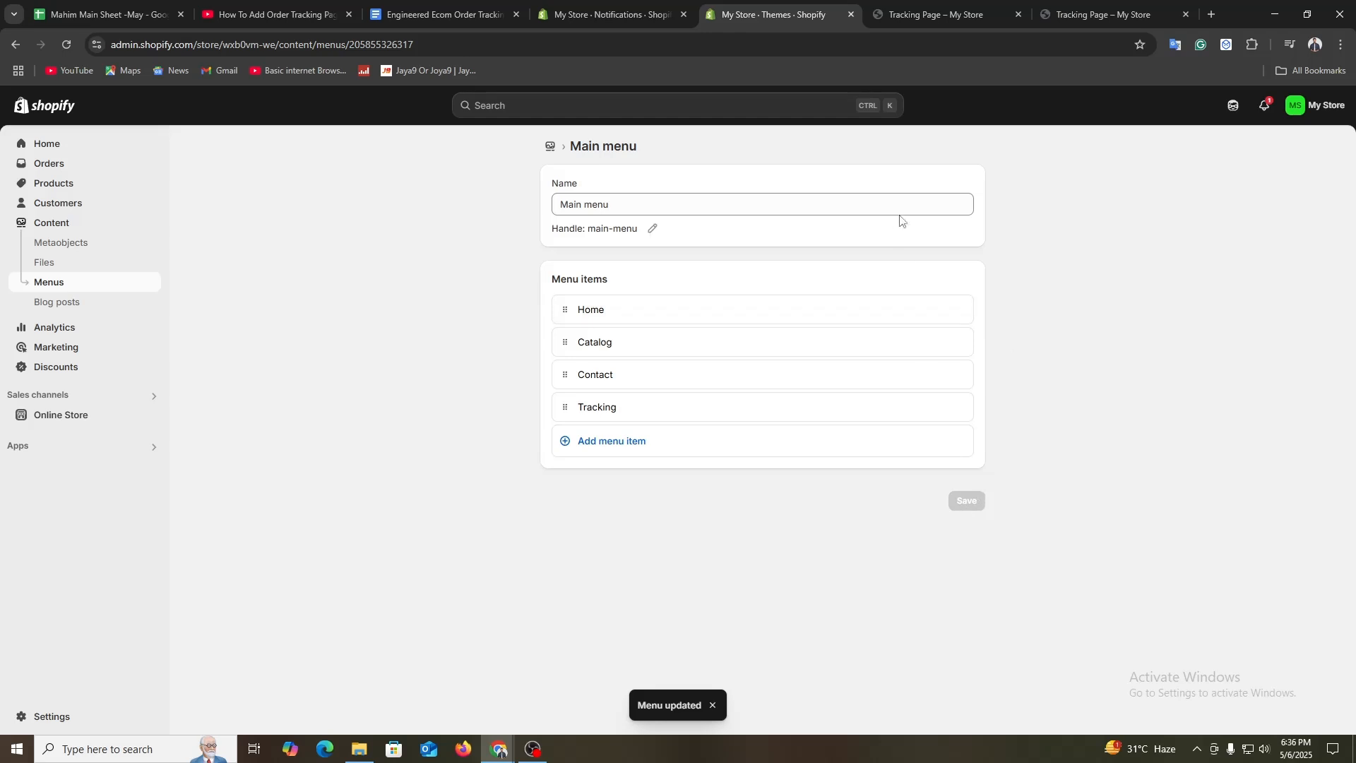
Reload the storefront, go to its home page and check that the header's Tracking link opens the Tracking Page.
left_click(946, 8)
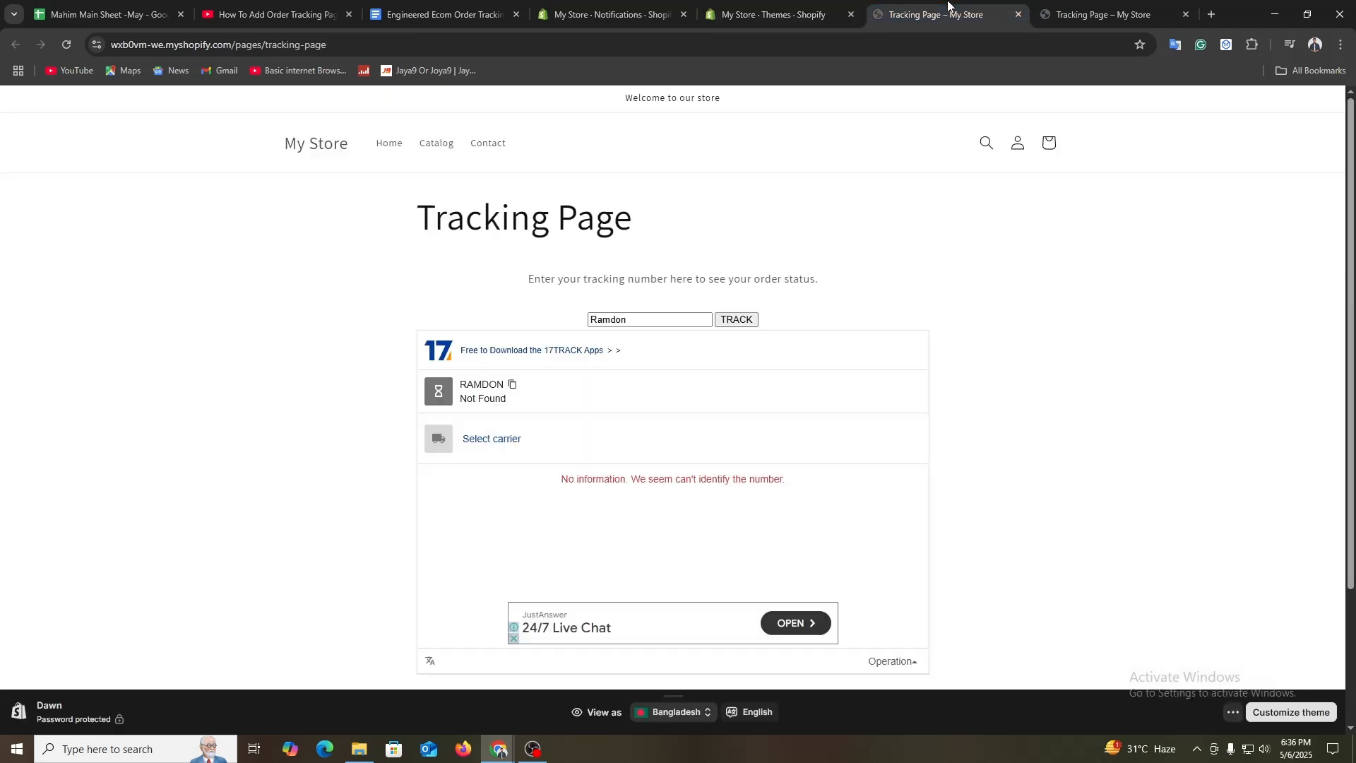
left_click(931, 44)
key("Return")
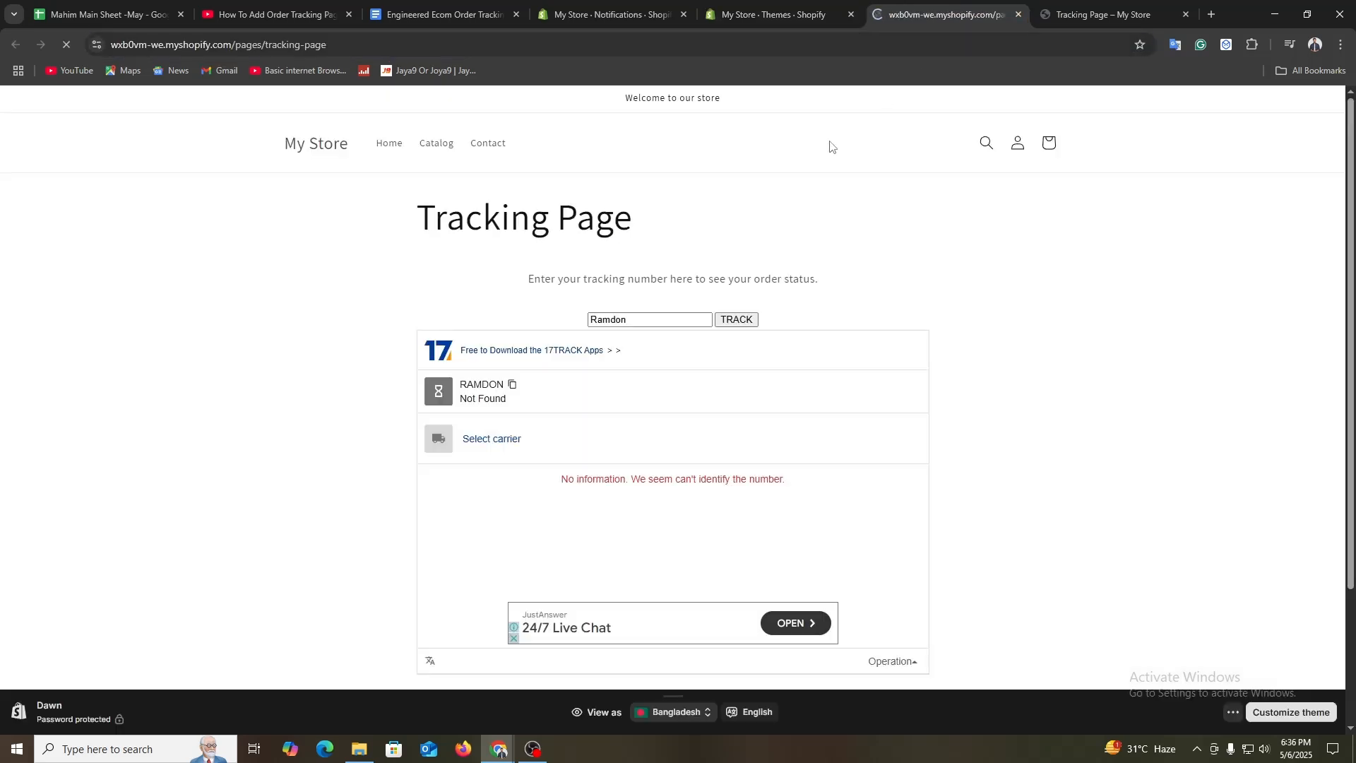
left_click(393, 143)
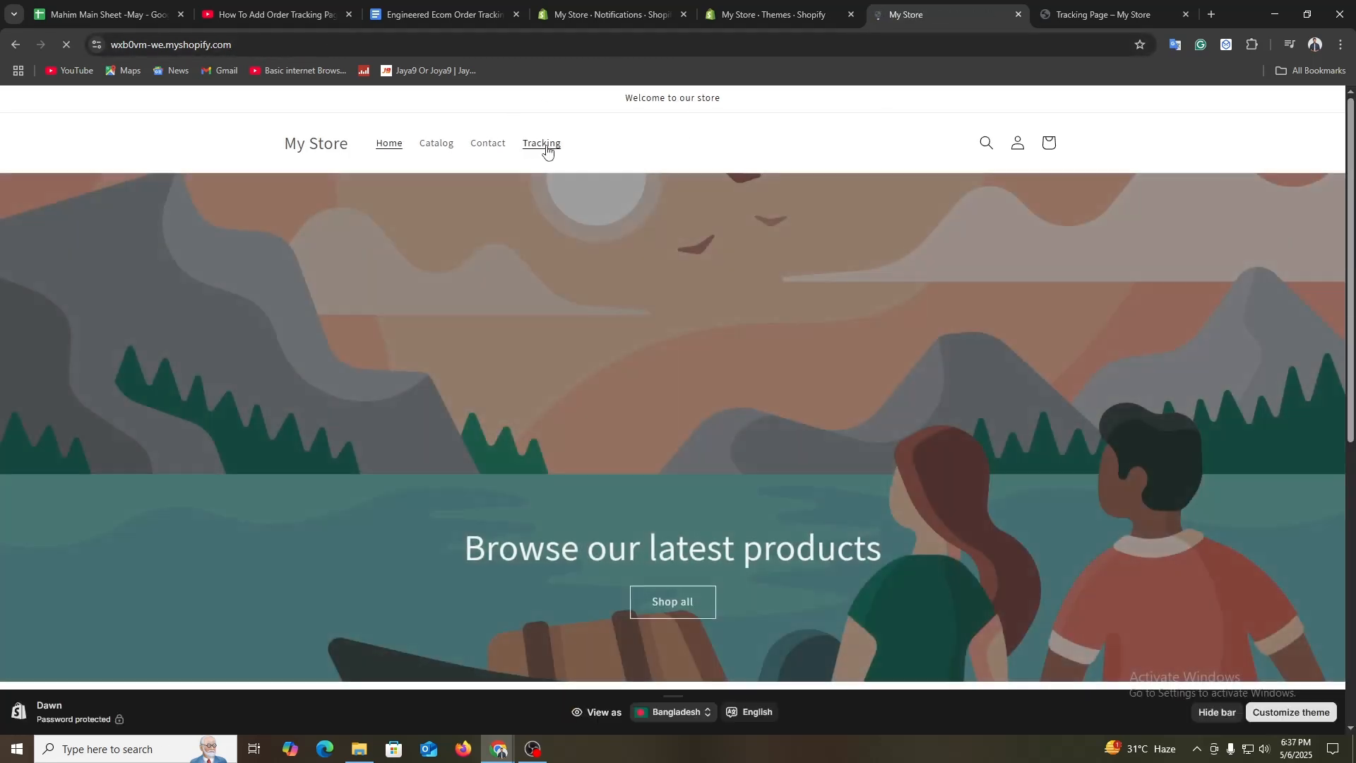
left_click(550, 146)
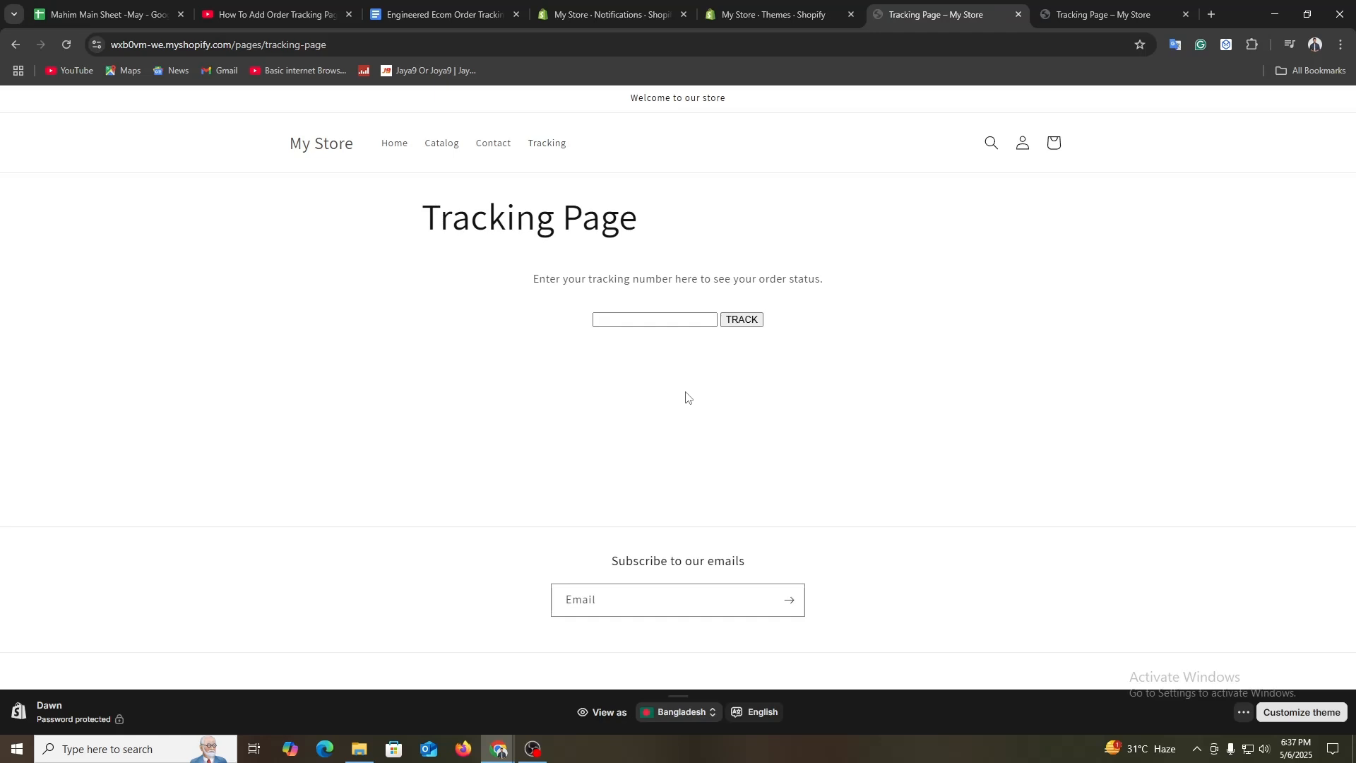
Switch to the store's notification settings, open the Shipping update customer notification and review its email preview.
left_click(576, 3)
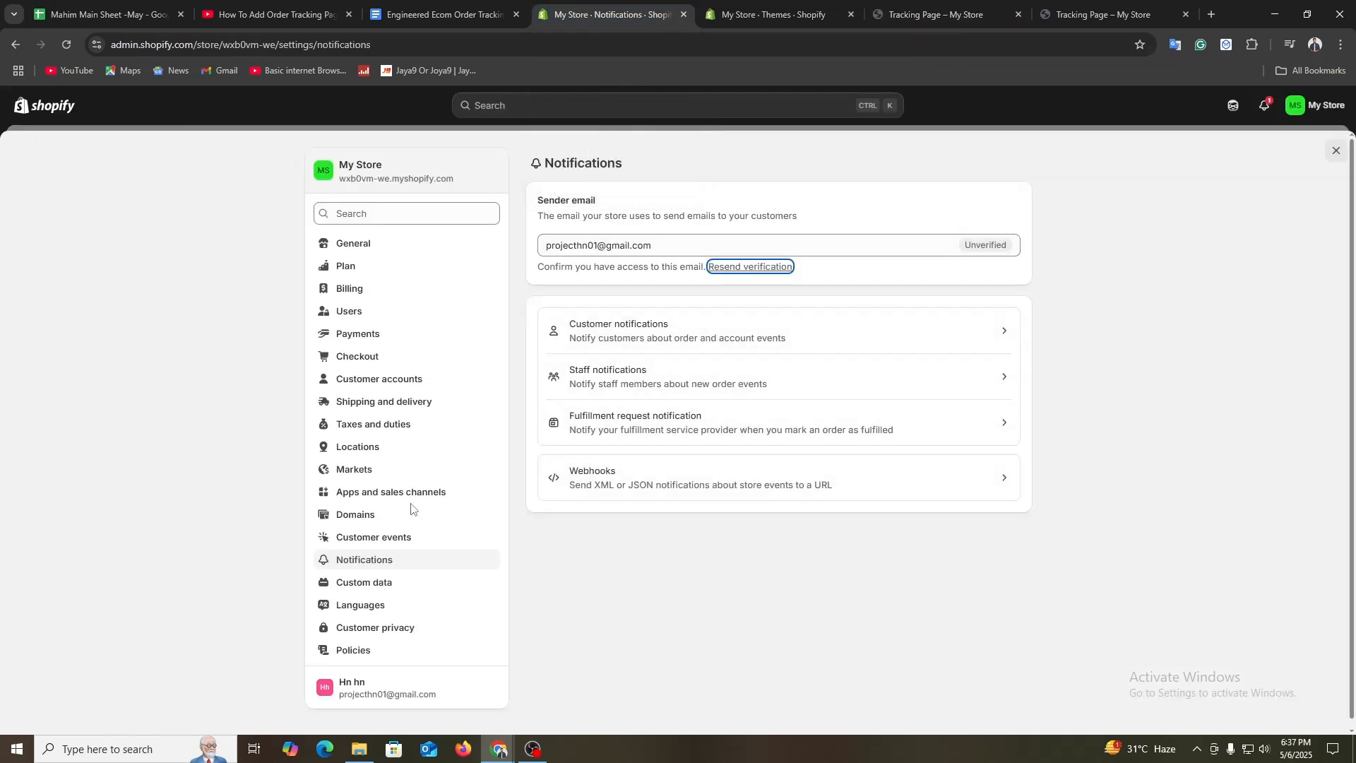
left_click(399, 569)
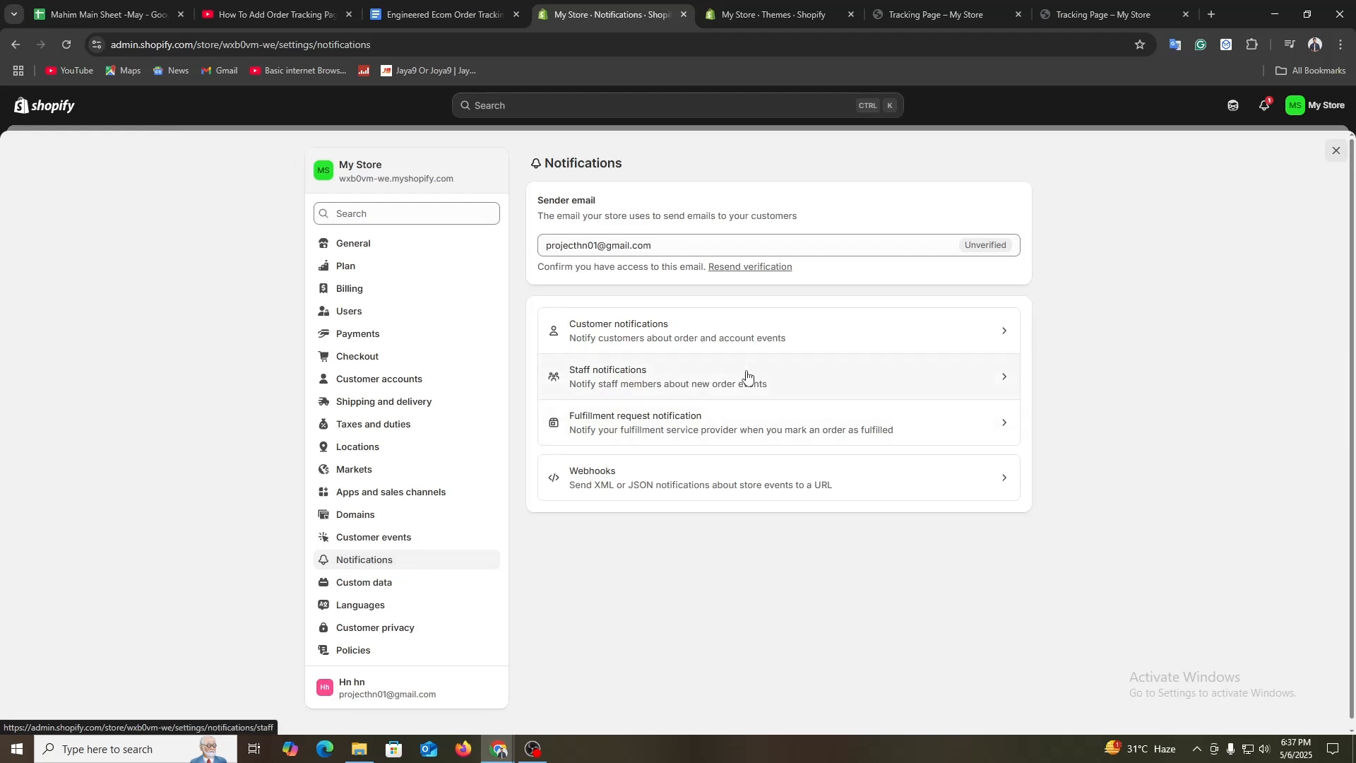
left_click(707, 334)
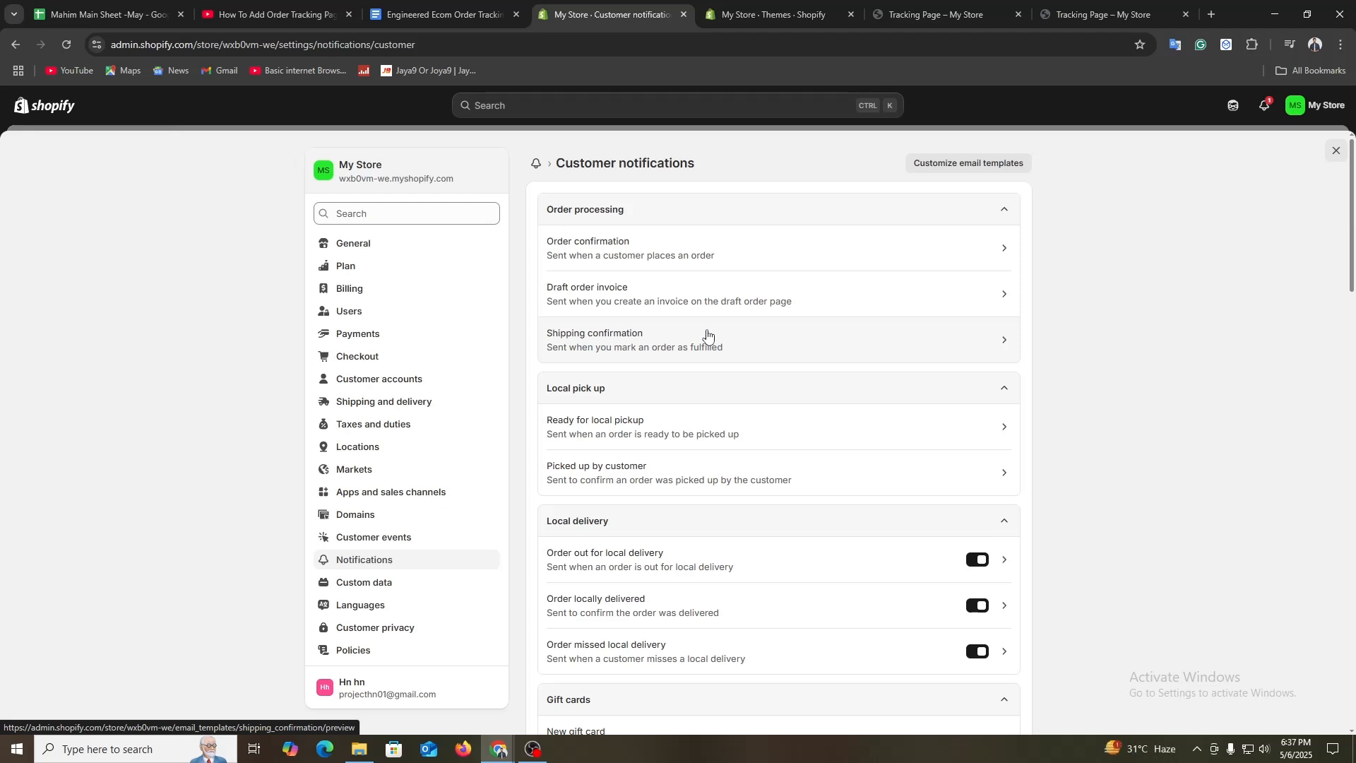
scroll(734, 397, "down", 5)
scroll(734, 397, "down", 8)
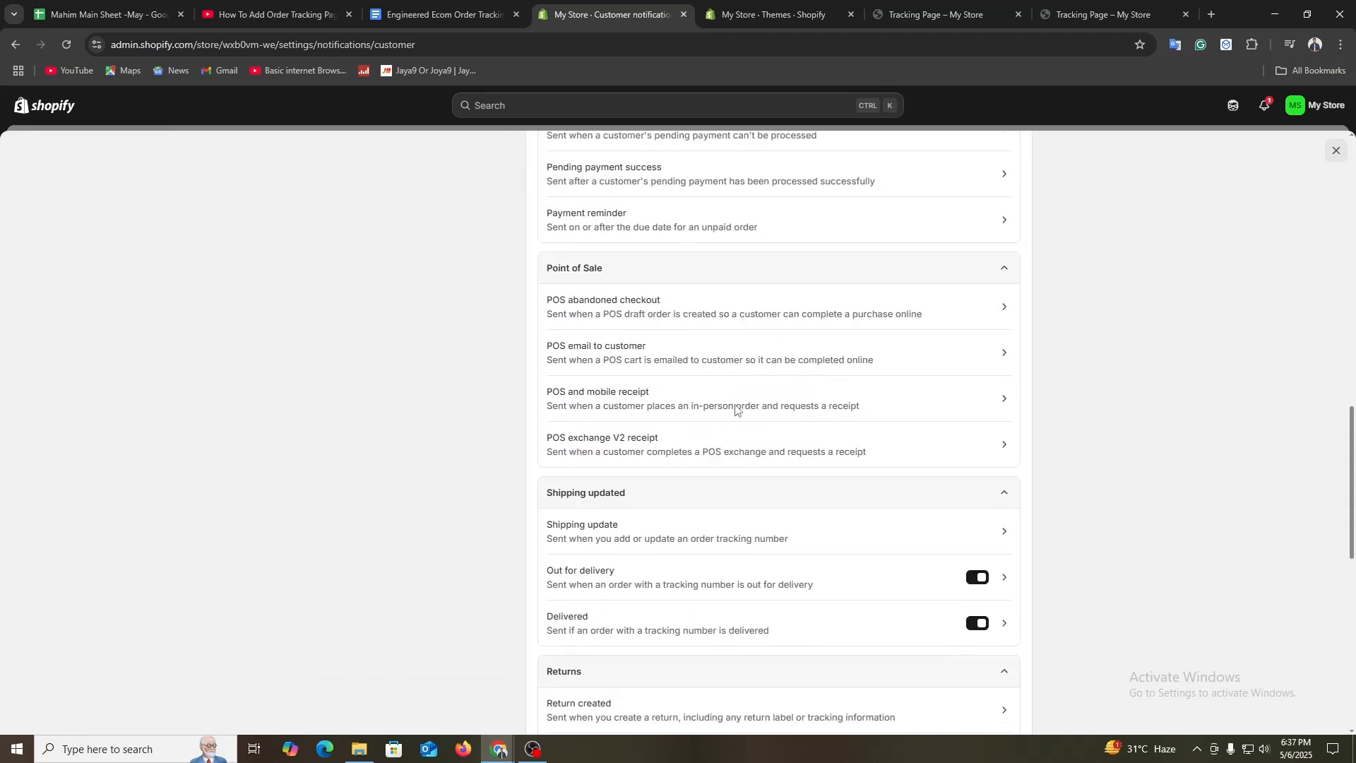
scroll(638, 347, "down", 3)
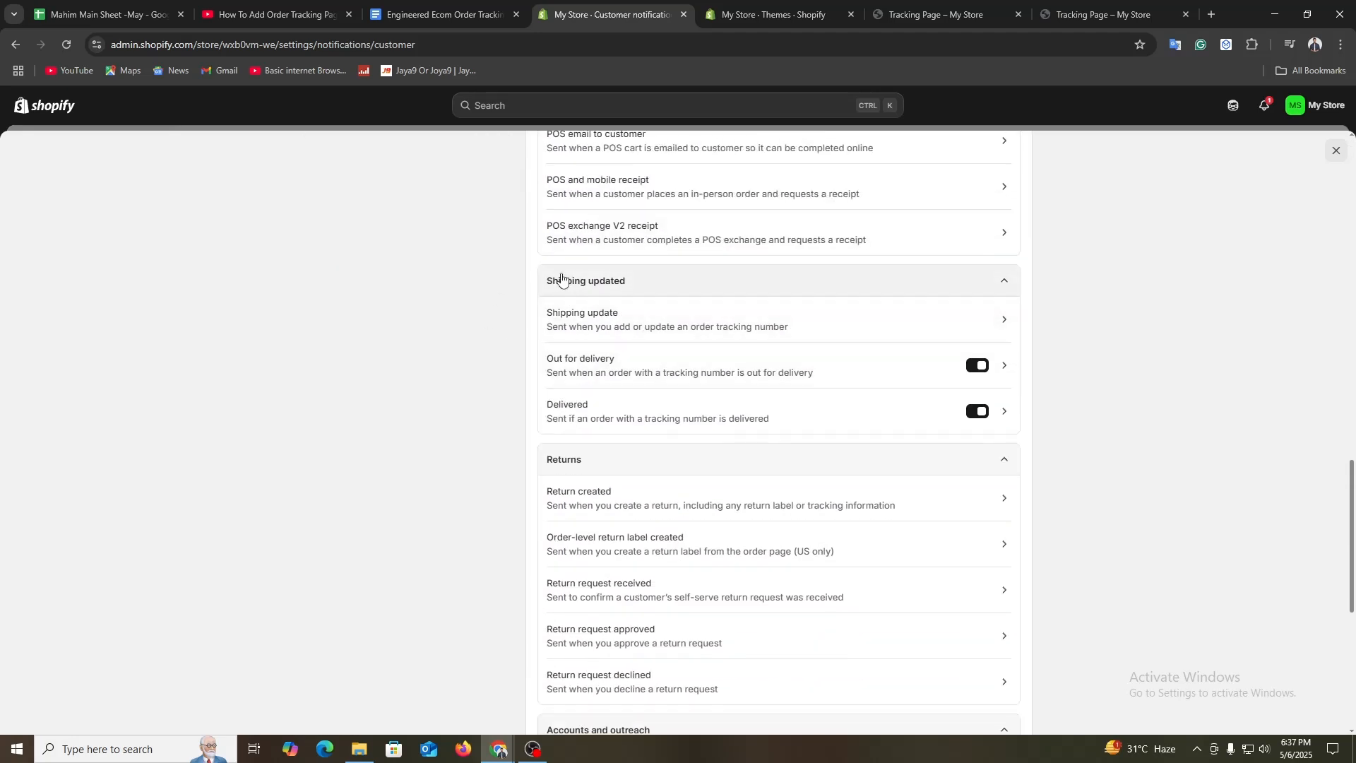
left_click(634, 318)
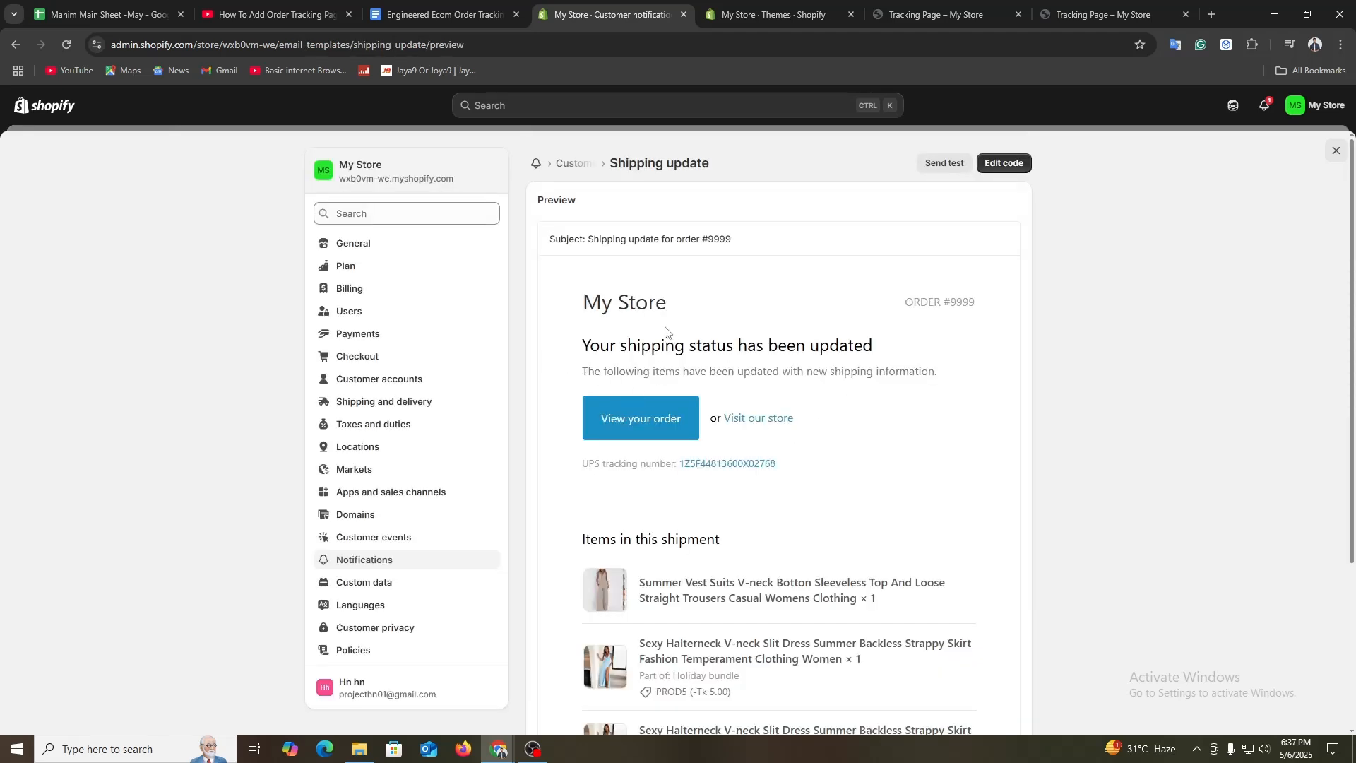
scroll(666, 332, "down", 3)
scroll(812, 470, "up", 3)
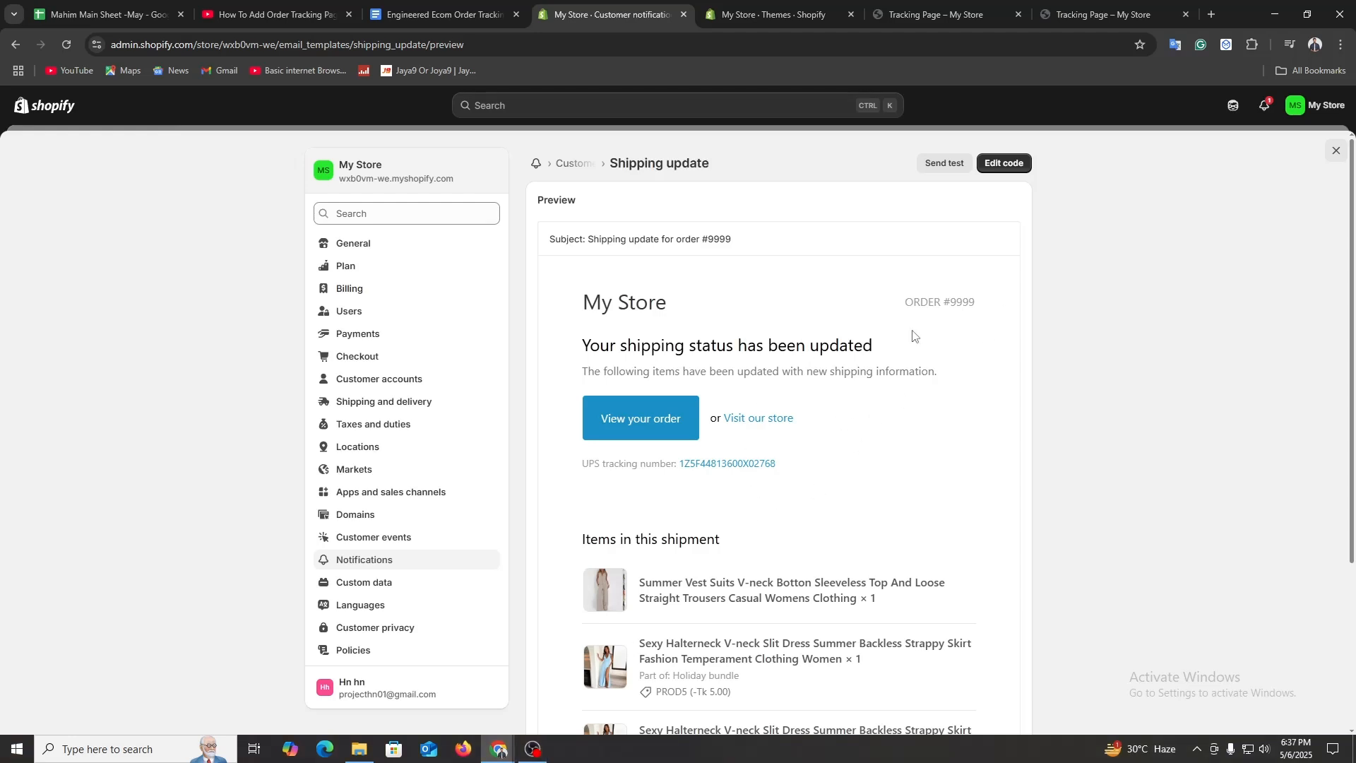
scroll(819, 392, "down", 3)
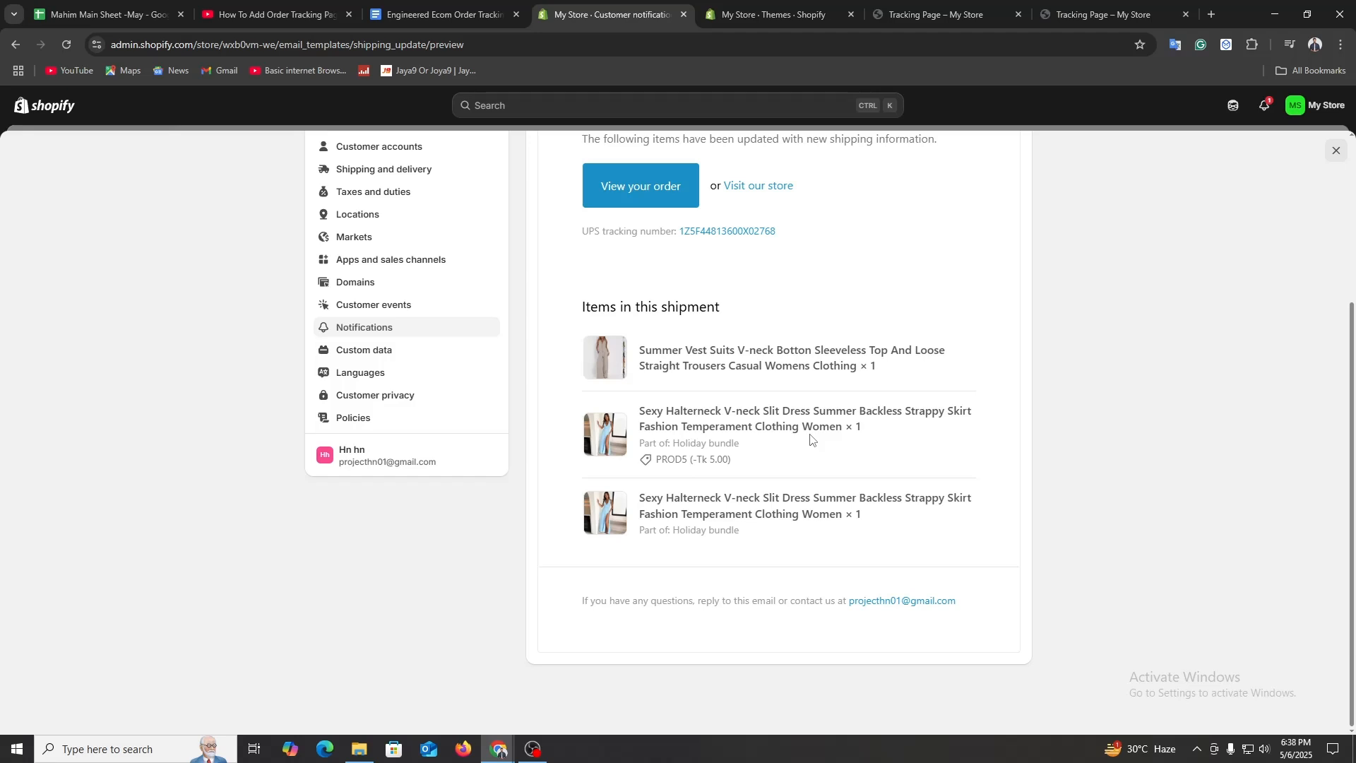
Open the code of the Shipping update notification and look over its email subject and HTML body.
scroll(844, 396, "up", 3)
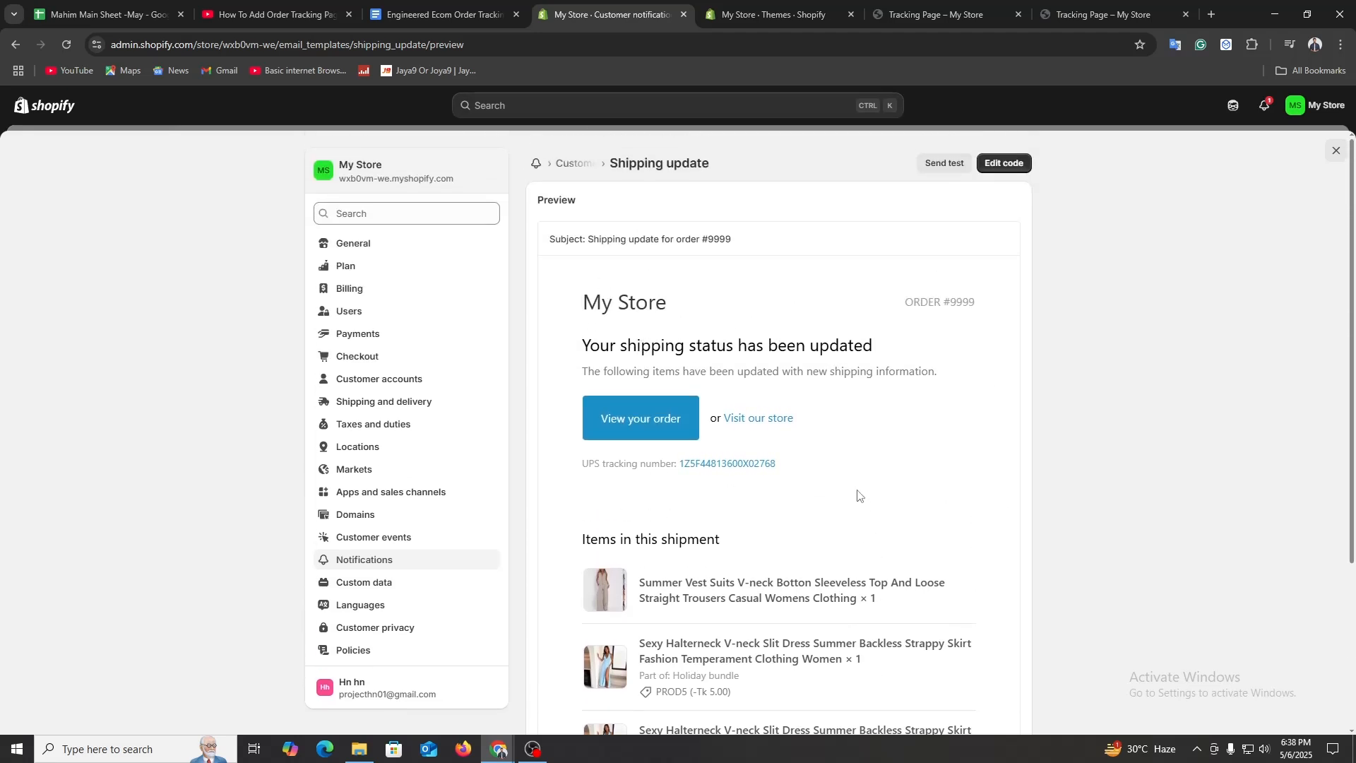
left_click(1005, 164)
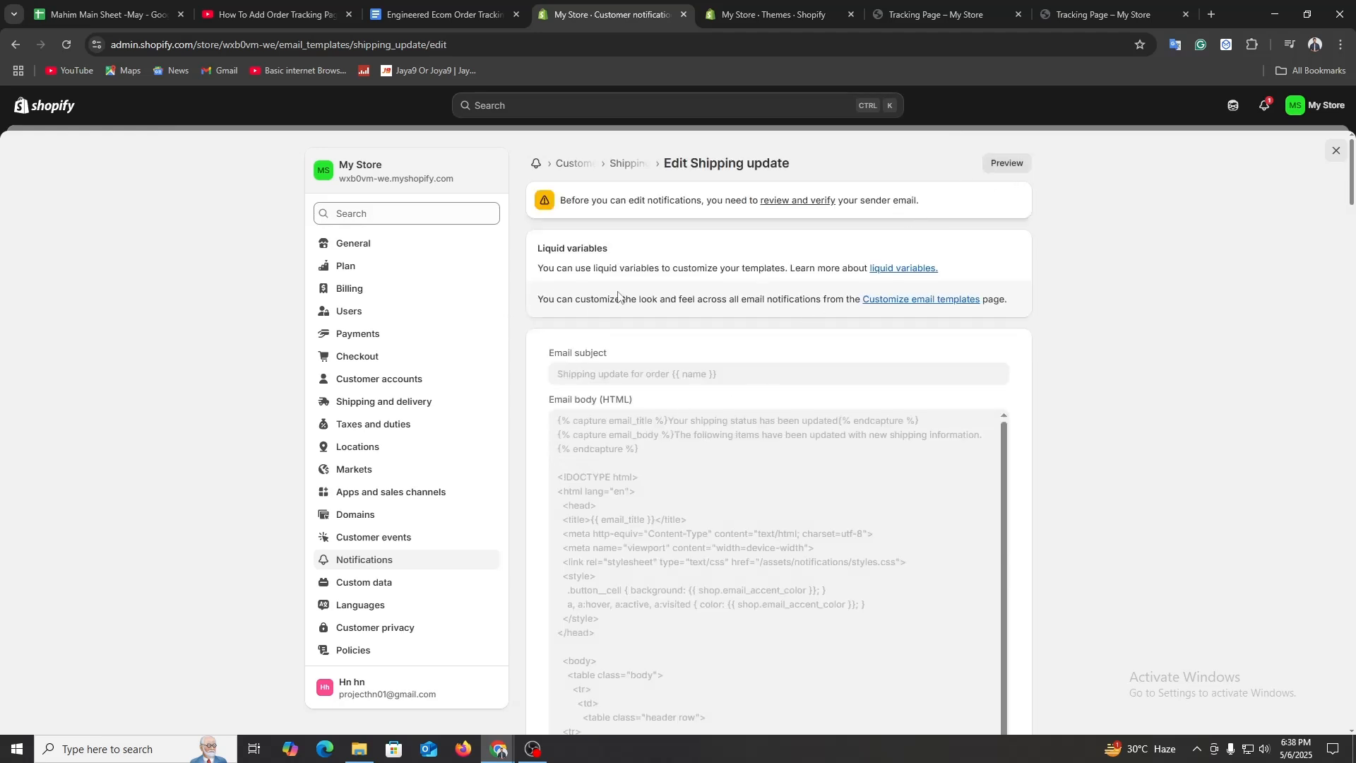
scroll(681, 410, "down", 2)
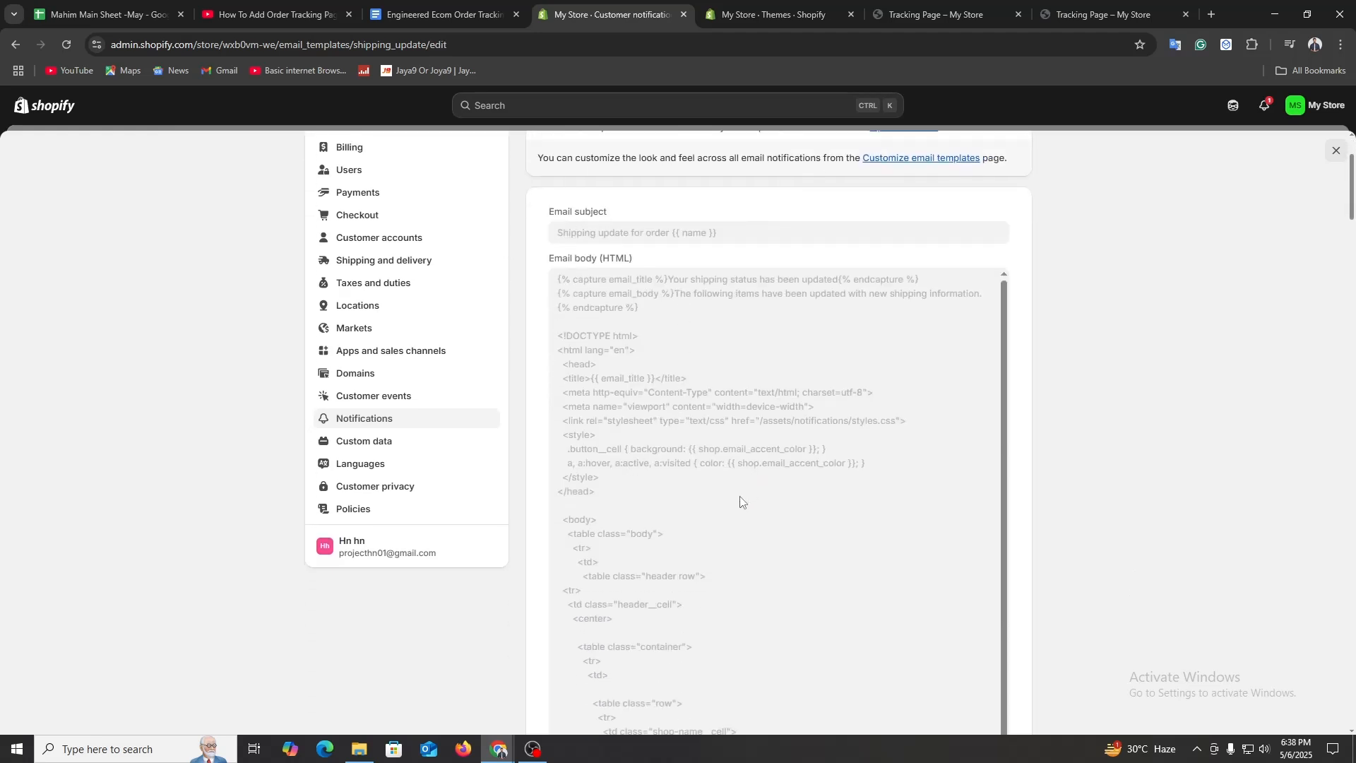
scroll(740, 502, "up", 2)
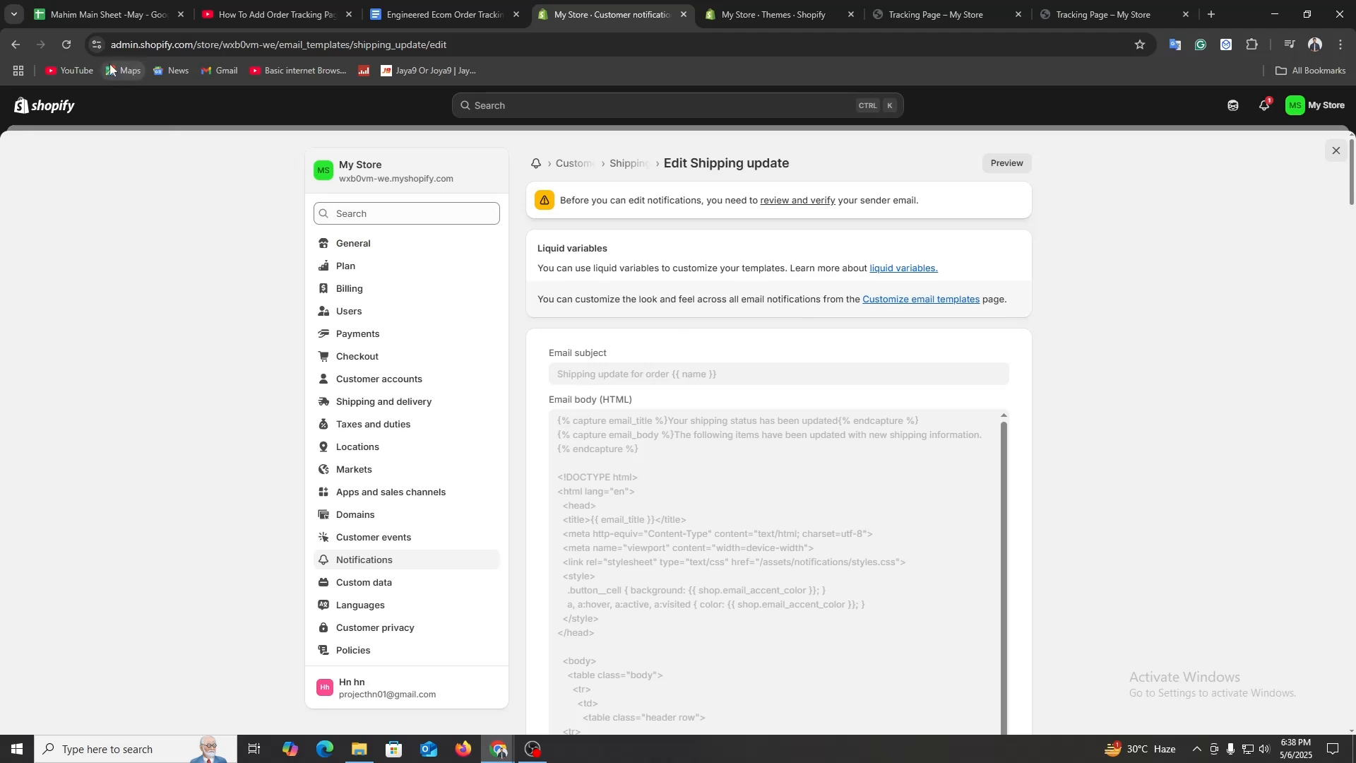
In the other Shopify admin tab, open the Shipping update template from the customer notification settings for code editing.
left_click(738, 4)
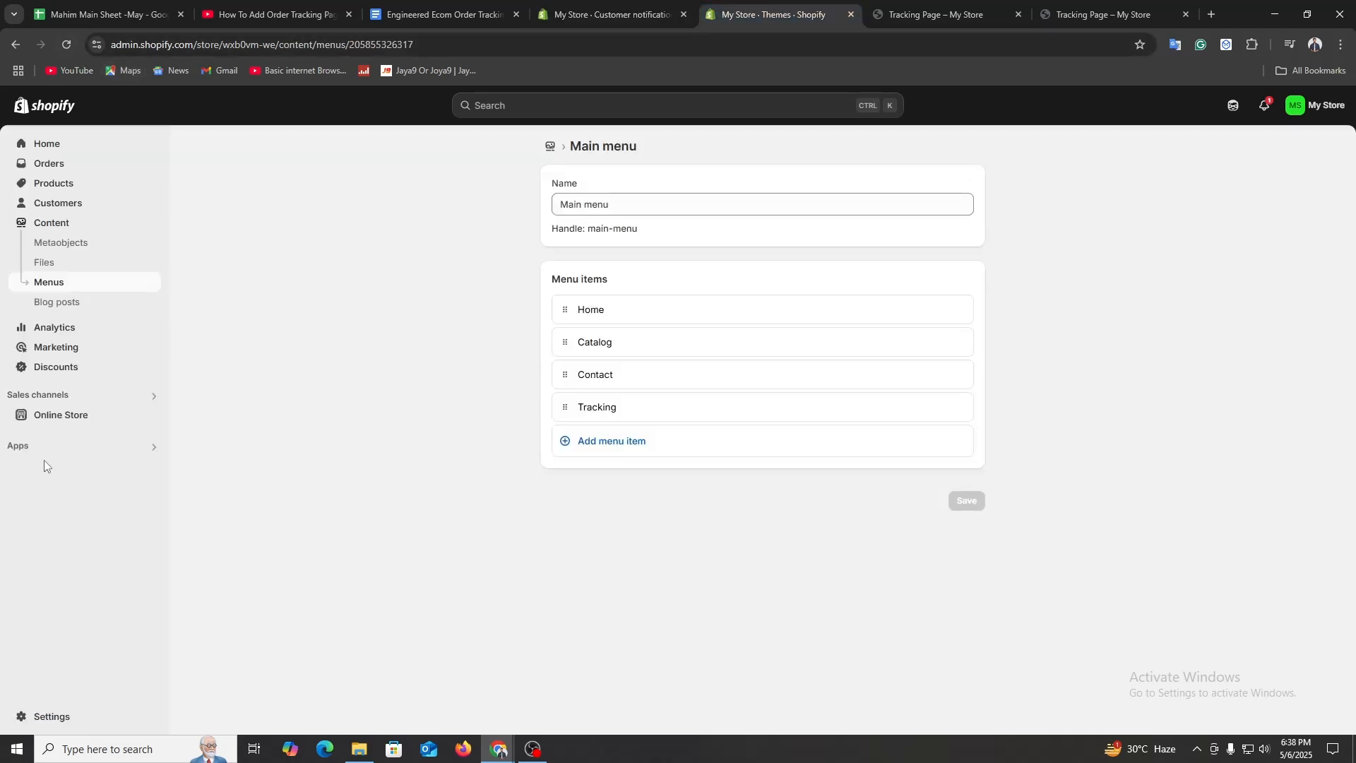
left_click(53, 717)
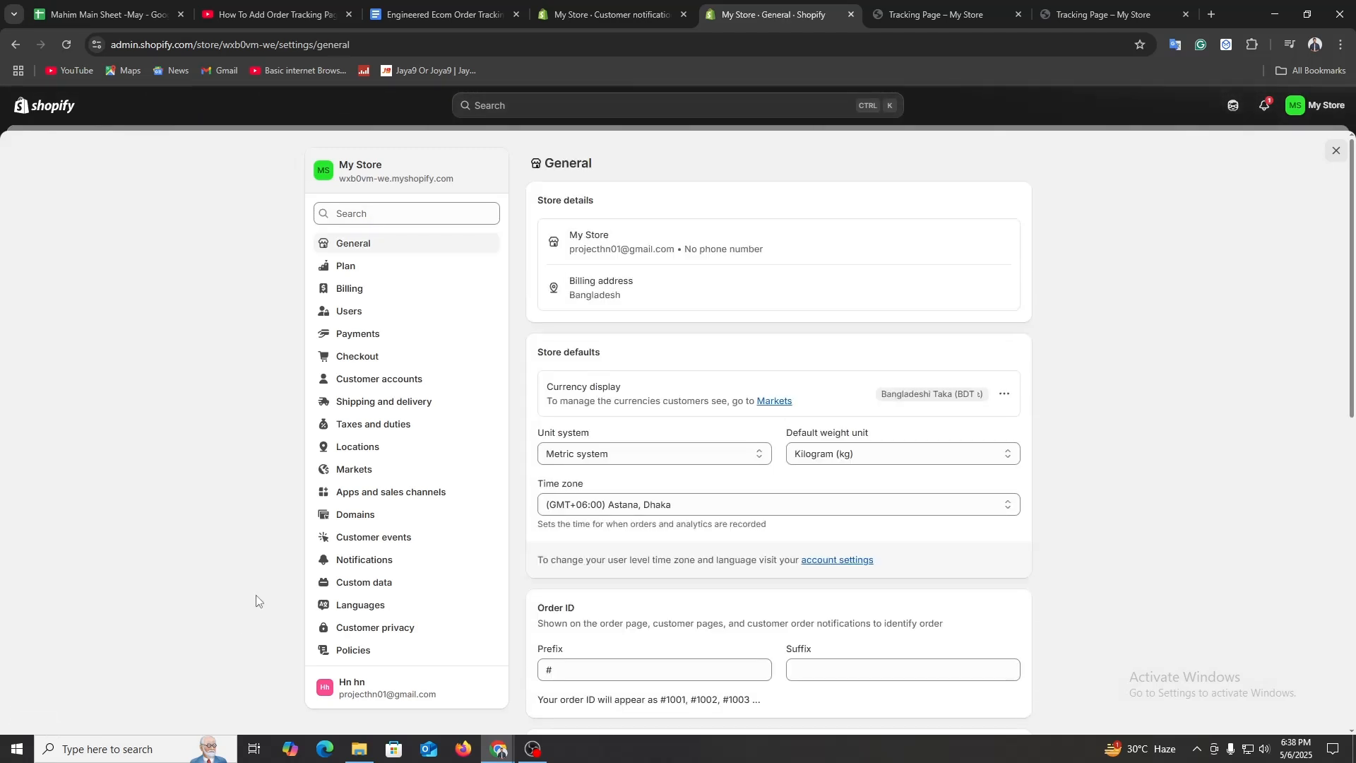
left_click(384, 565)
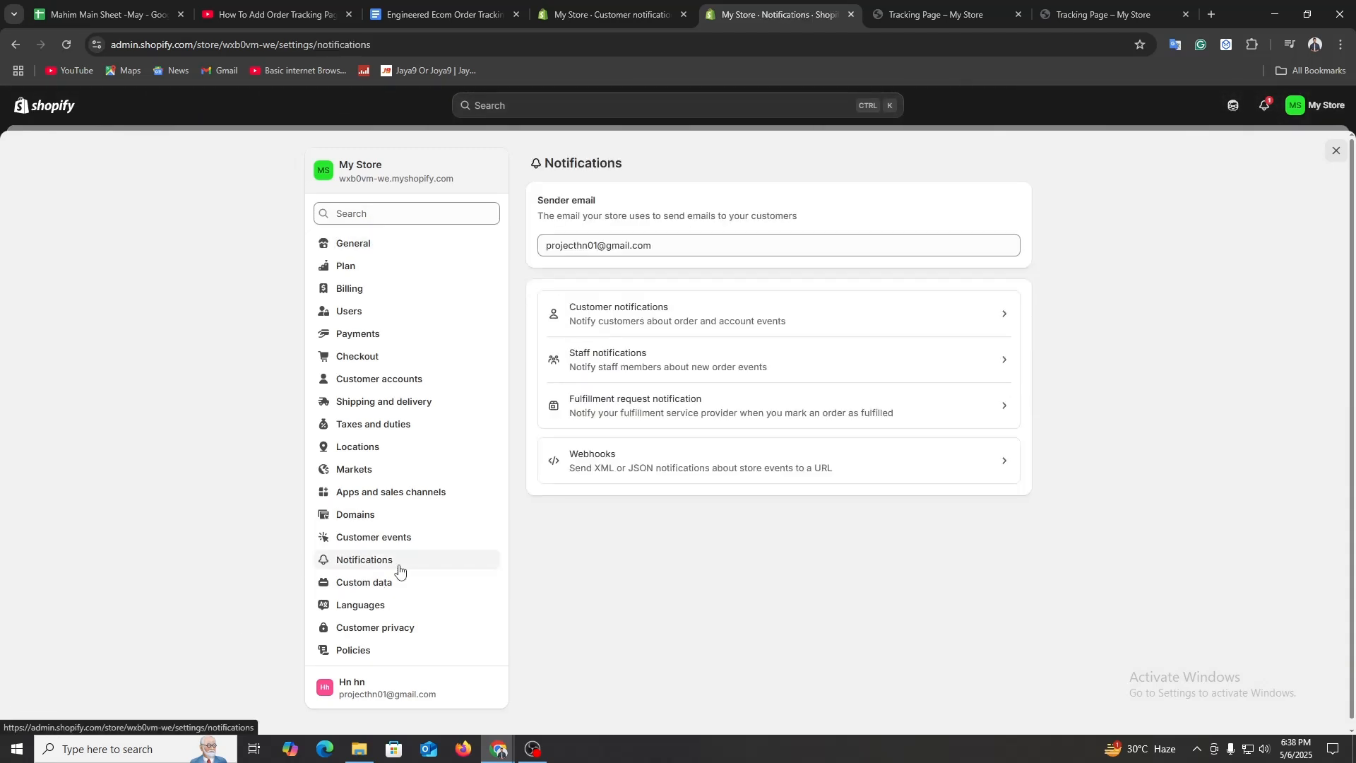
left_click(689, 327)
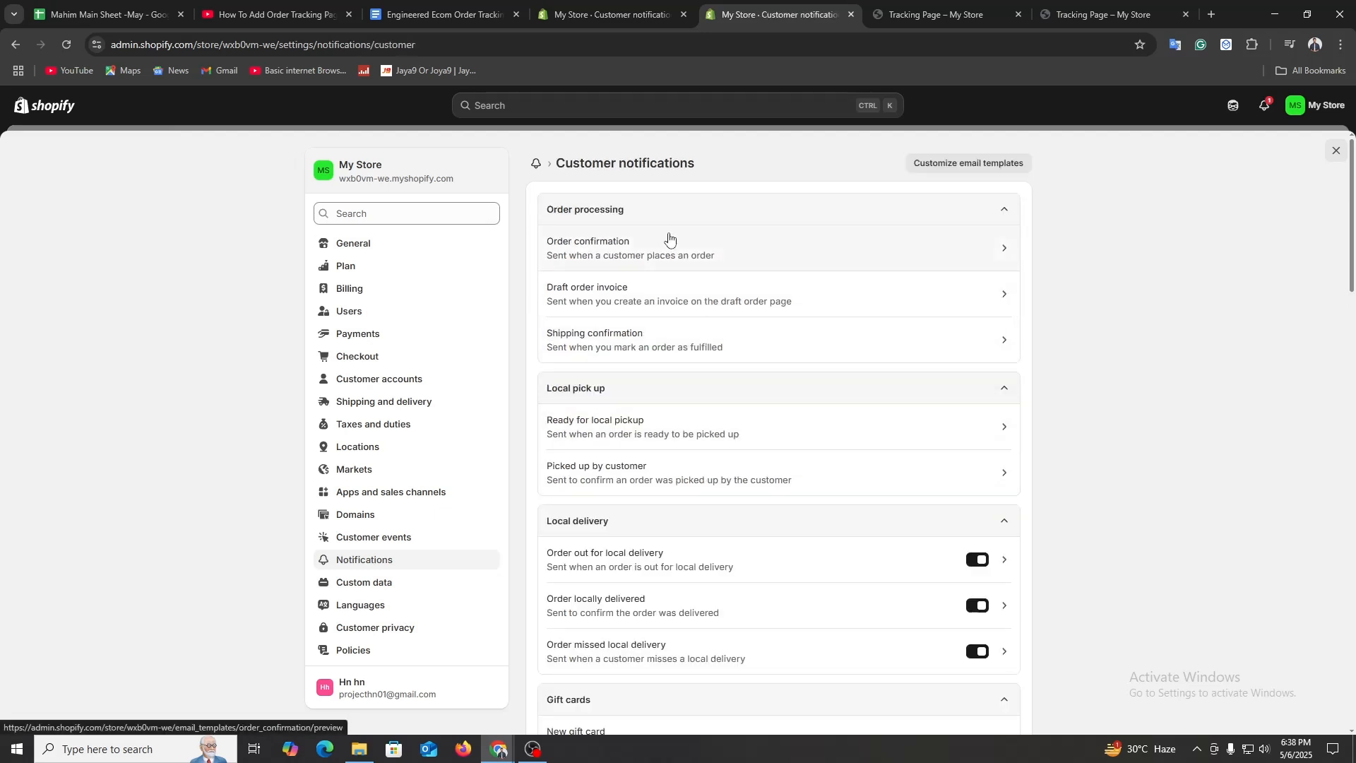
scroll(781, 396, "down", 5)
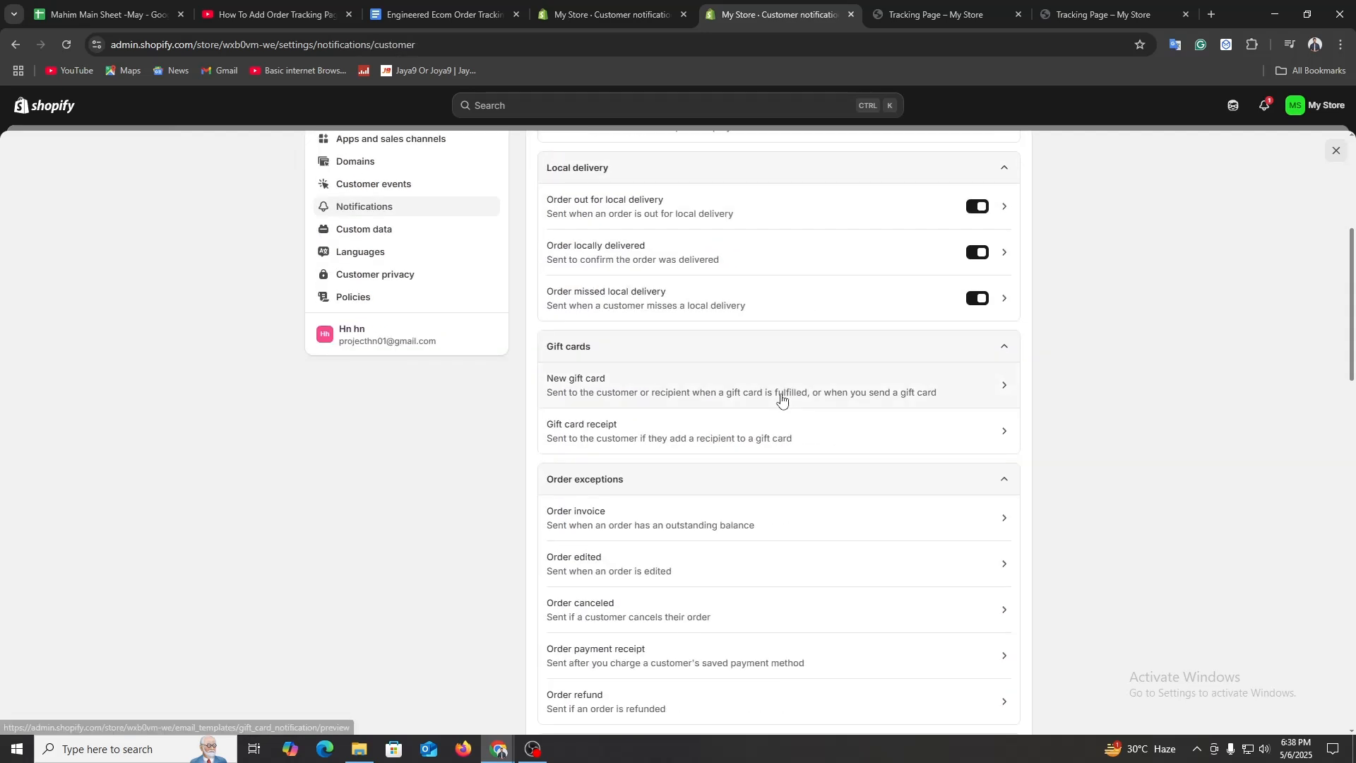
scroll(746, 414, "down", 8)
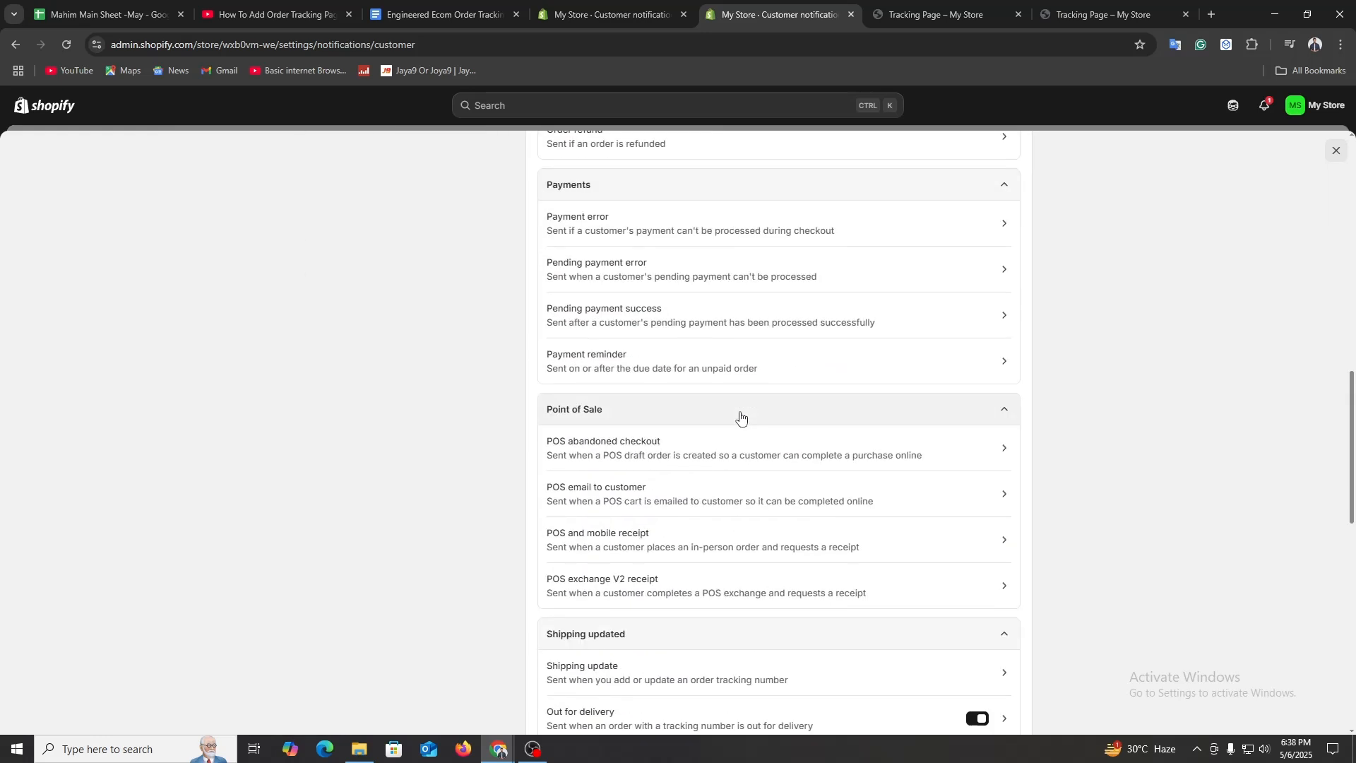
scroll(740, 417, "down", 3)
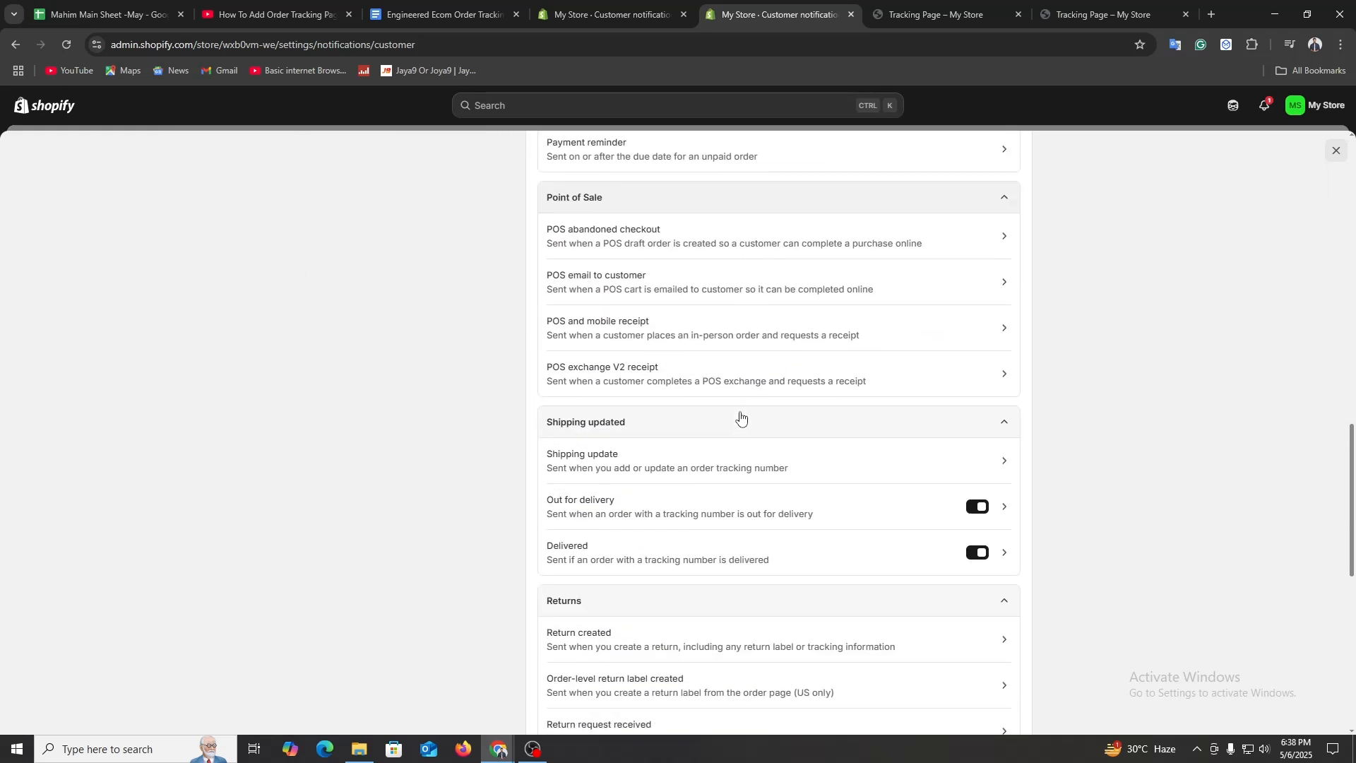
left_click(616, 452)
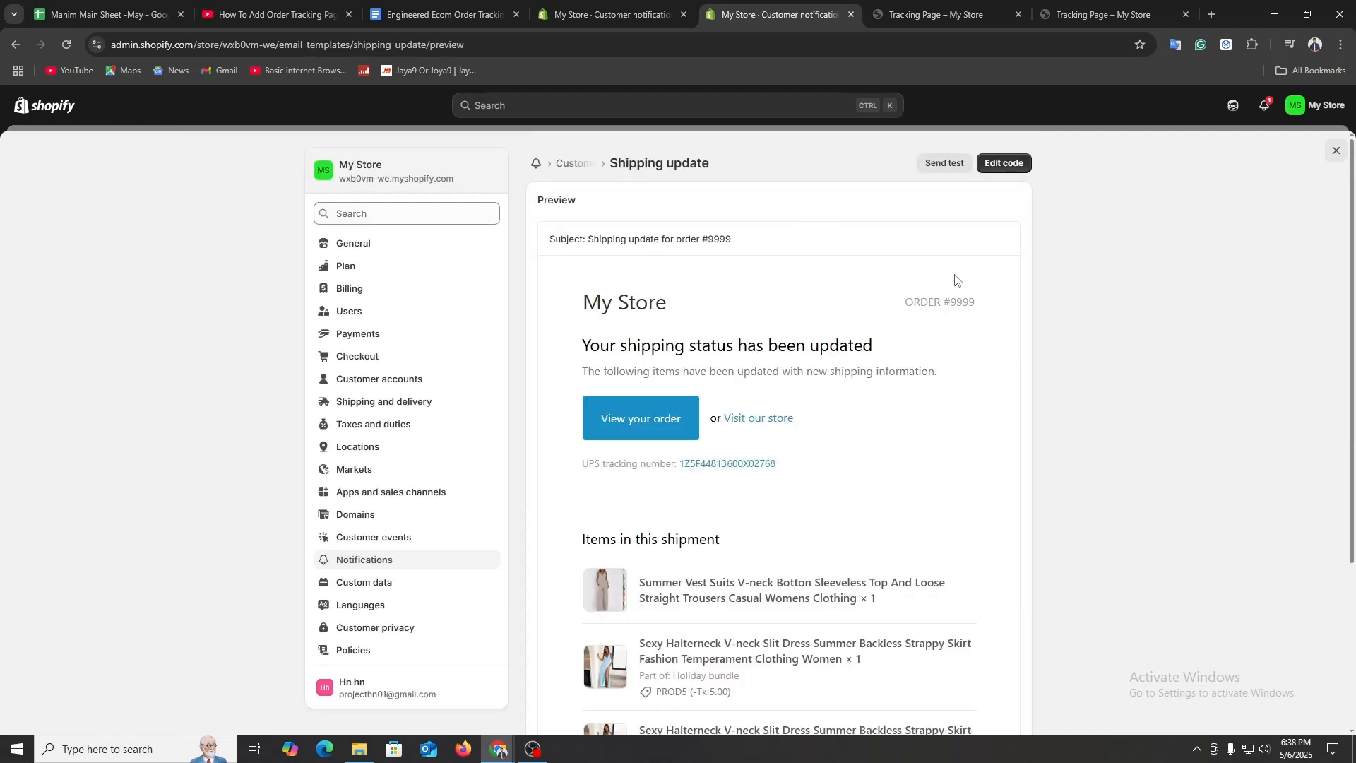
left_click(1016, 169)
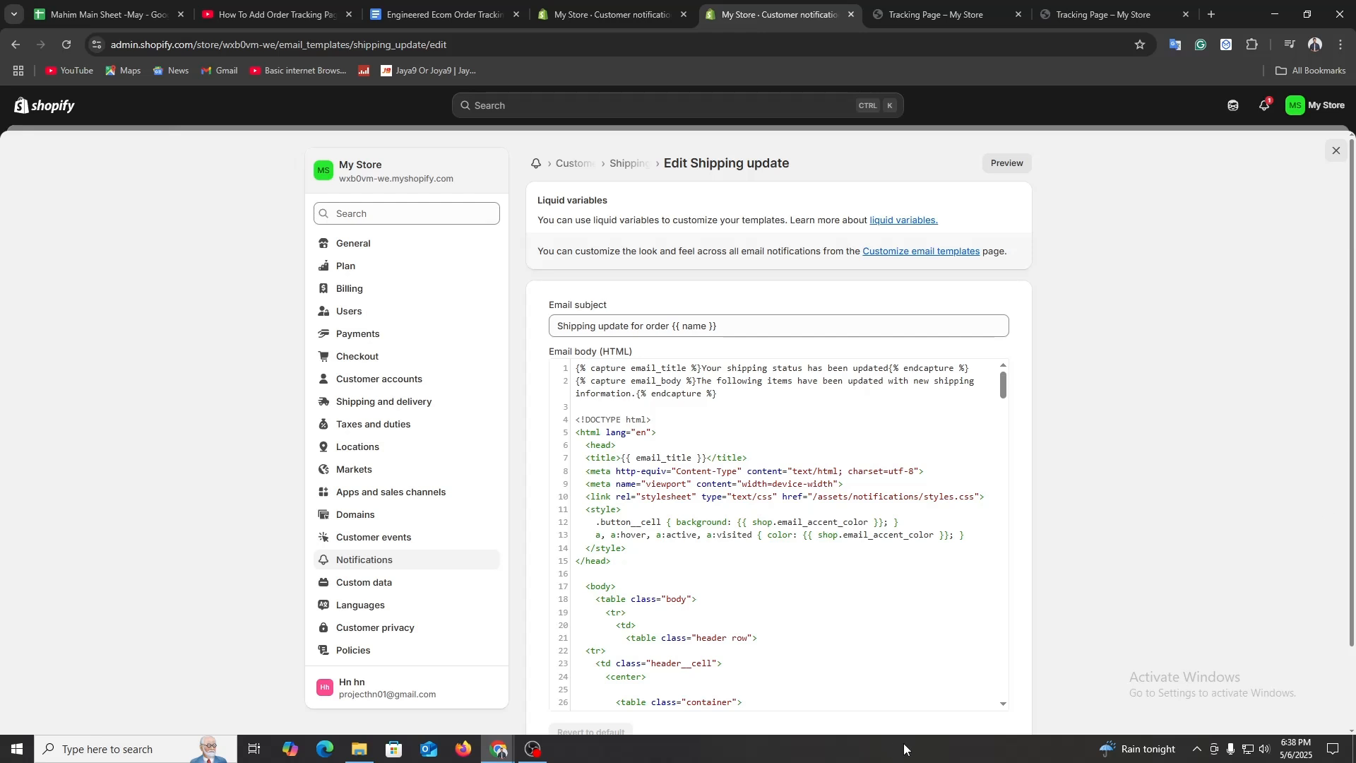
scroll(723, 544, "down", 2)
Switch to the Google Docs order tracking script document and copy the full code under "Replace Confirmation Email".
left_click(414, 7)
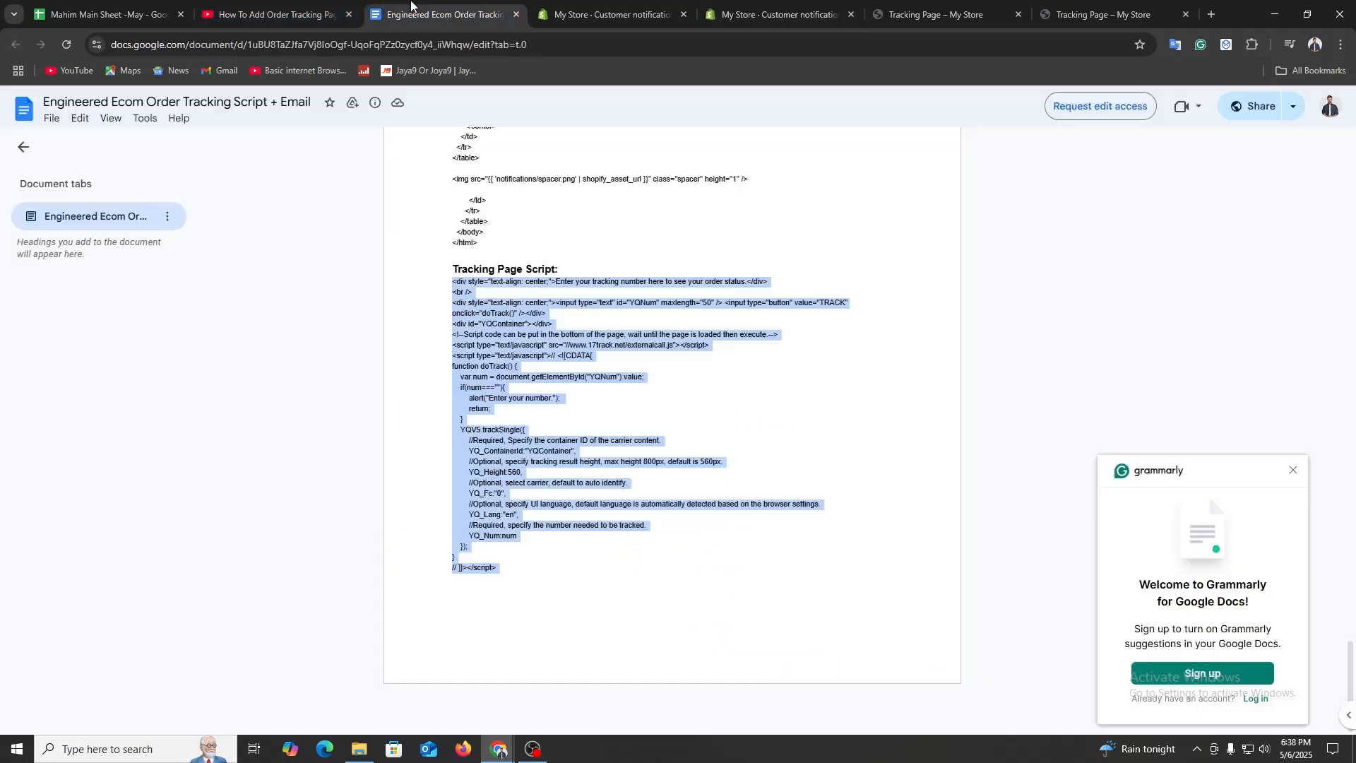
middle_click(878, 624)
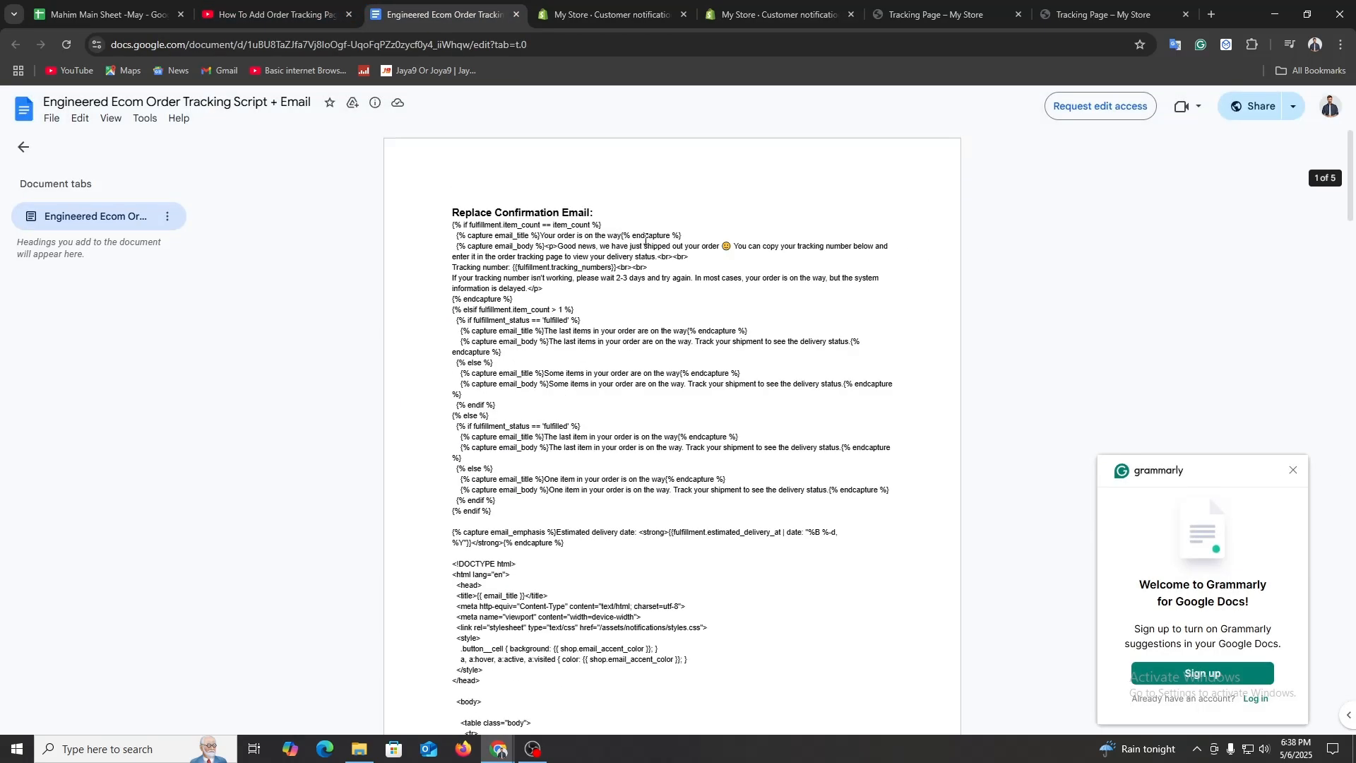
left_click_drag(495, 212, 592, 212)
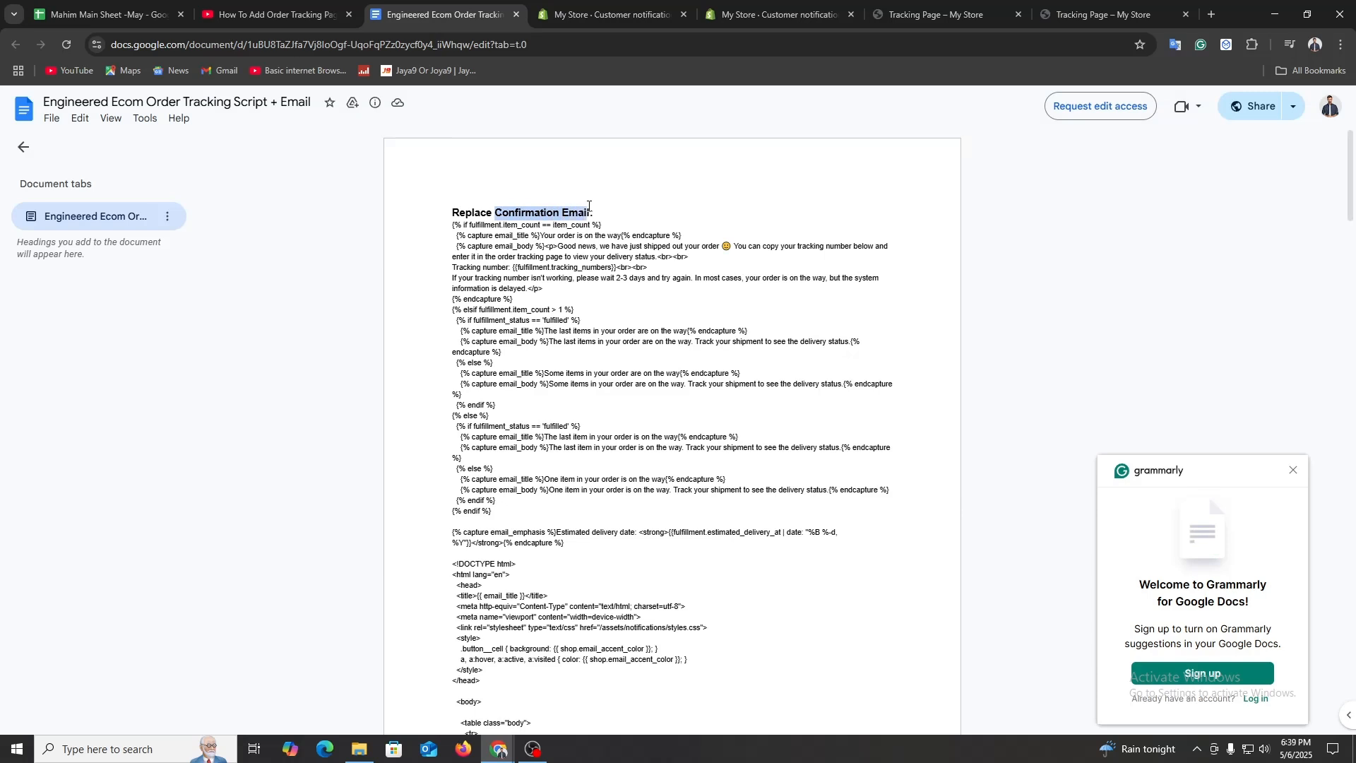
left_click(601, 206)
left_click_drag(442, 222, 585, 347)
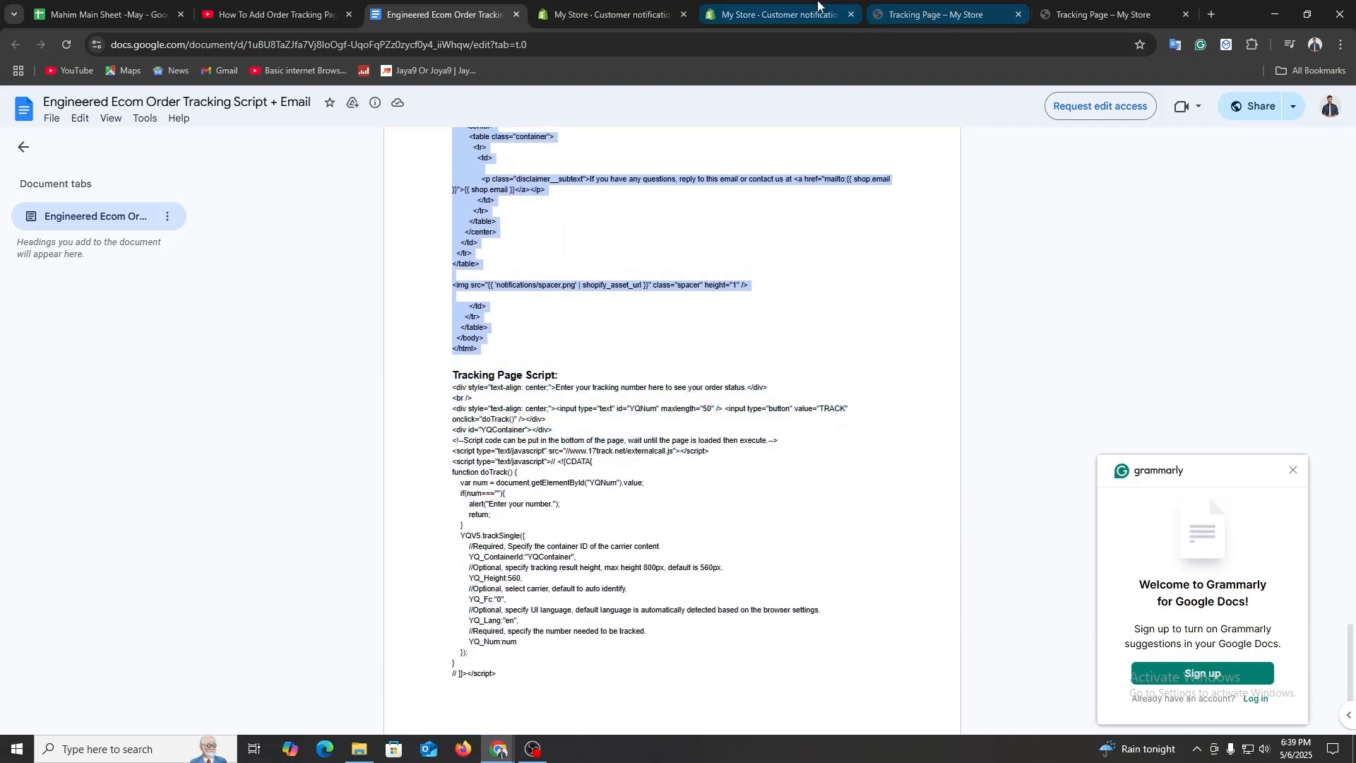
Return to the Shipping update editor and replace the entire HTML email body with the copied code.
left_click(791, 14)
left_click(763, 493)
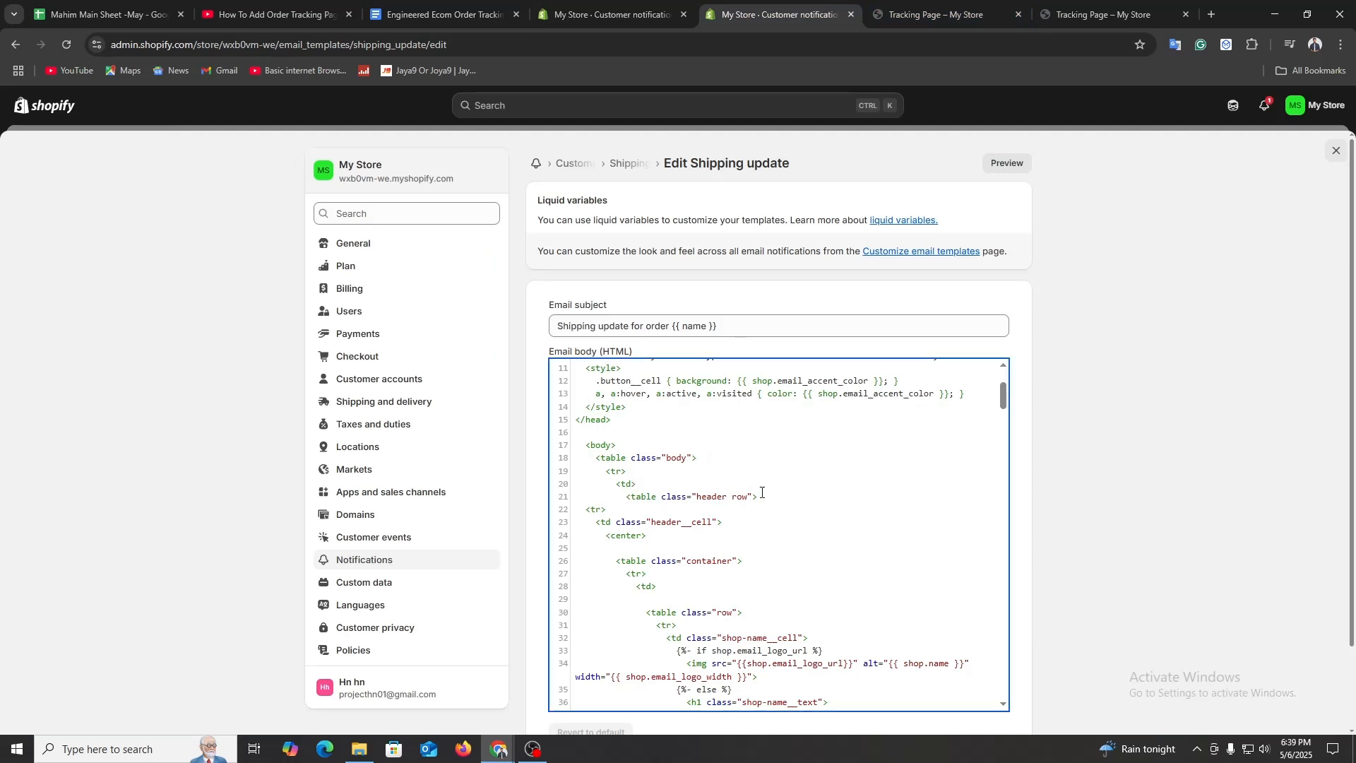
key("ctrl+a")
key("BackSpace")
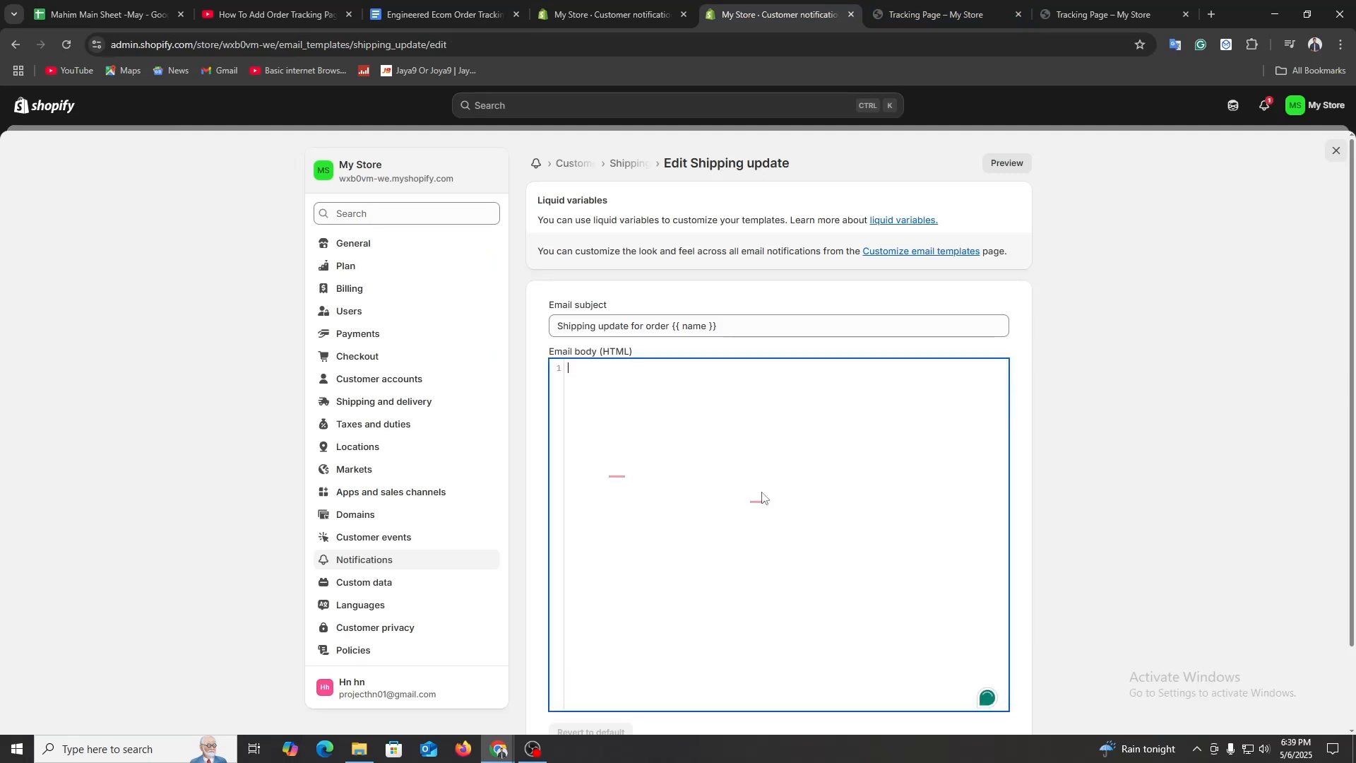
key("ctrl+v")
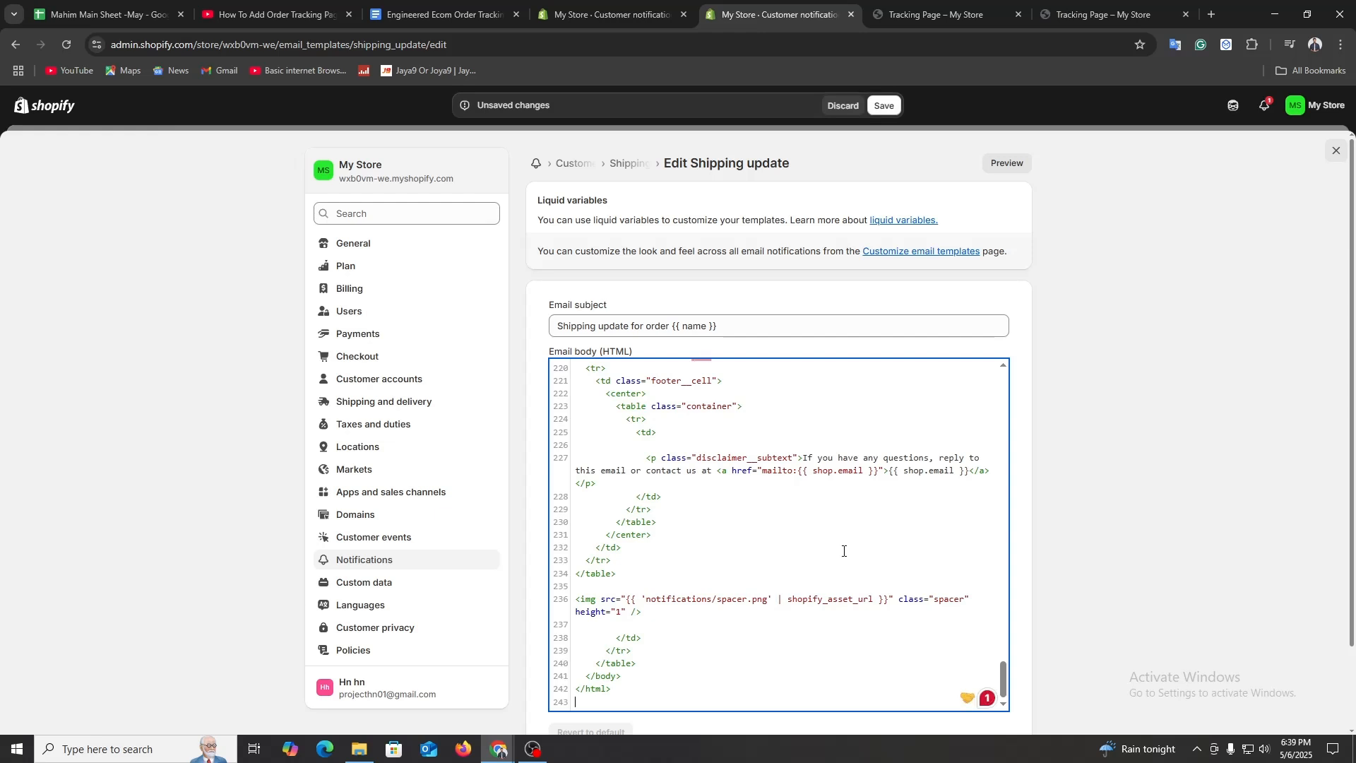
scroll(844, 552, "up", 10)
scroll(846, 552, "up", 8)
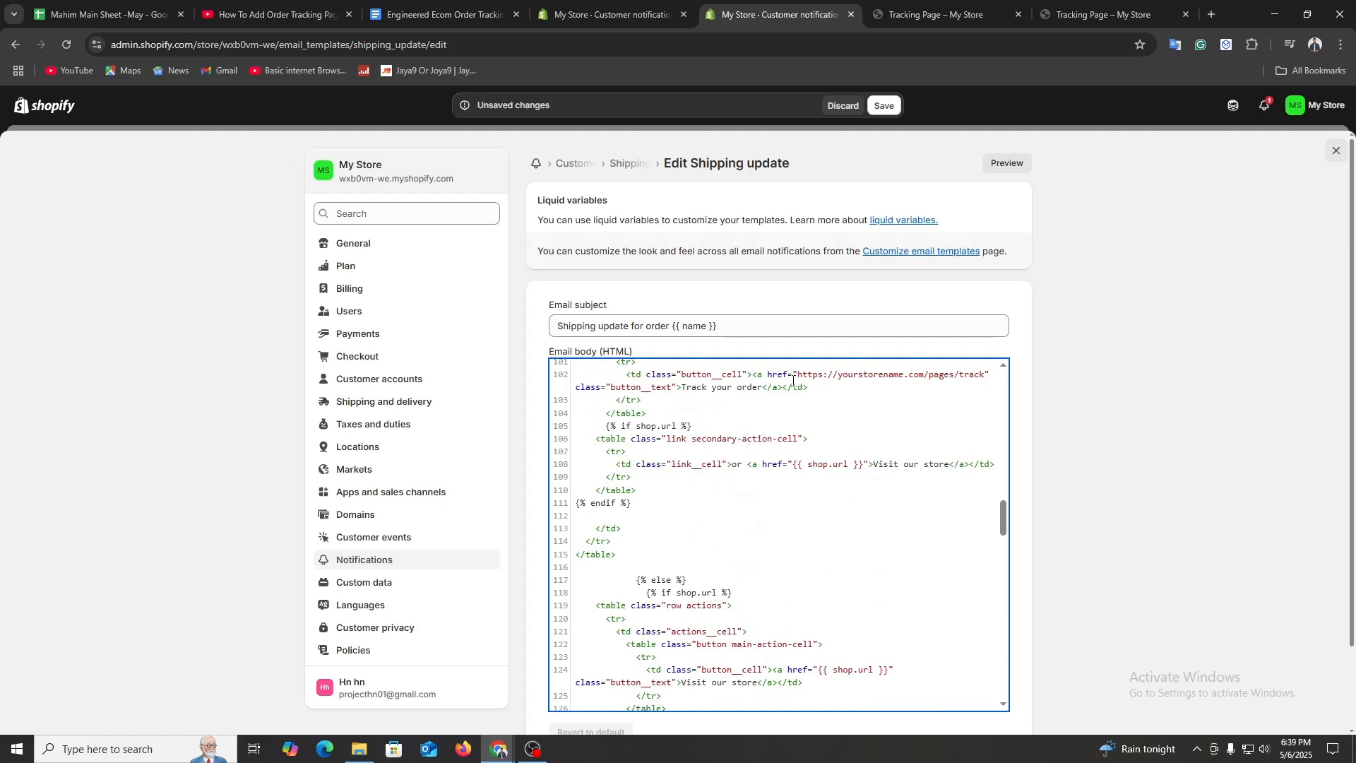
scroll(785, 453, "up", 1)
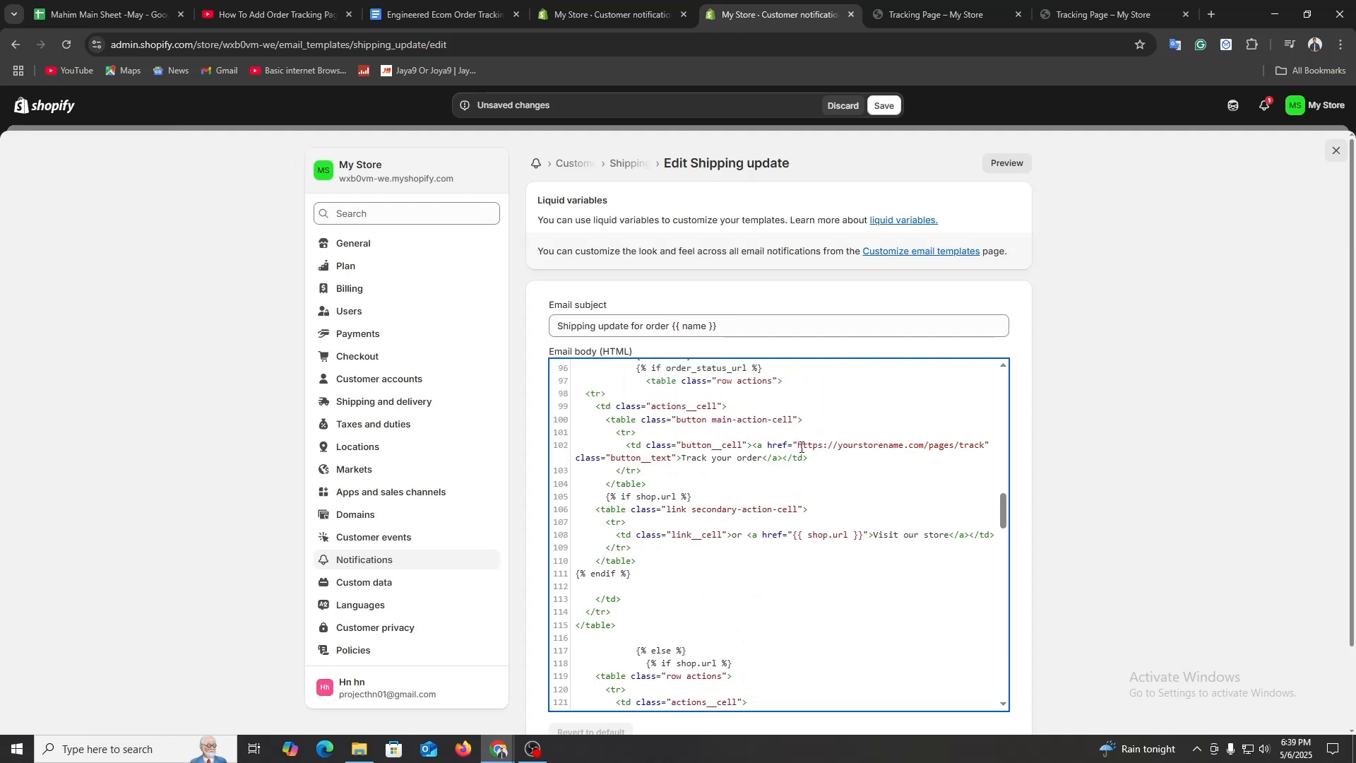
left_click(1115, 10)
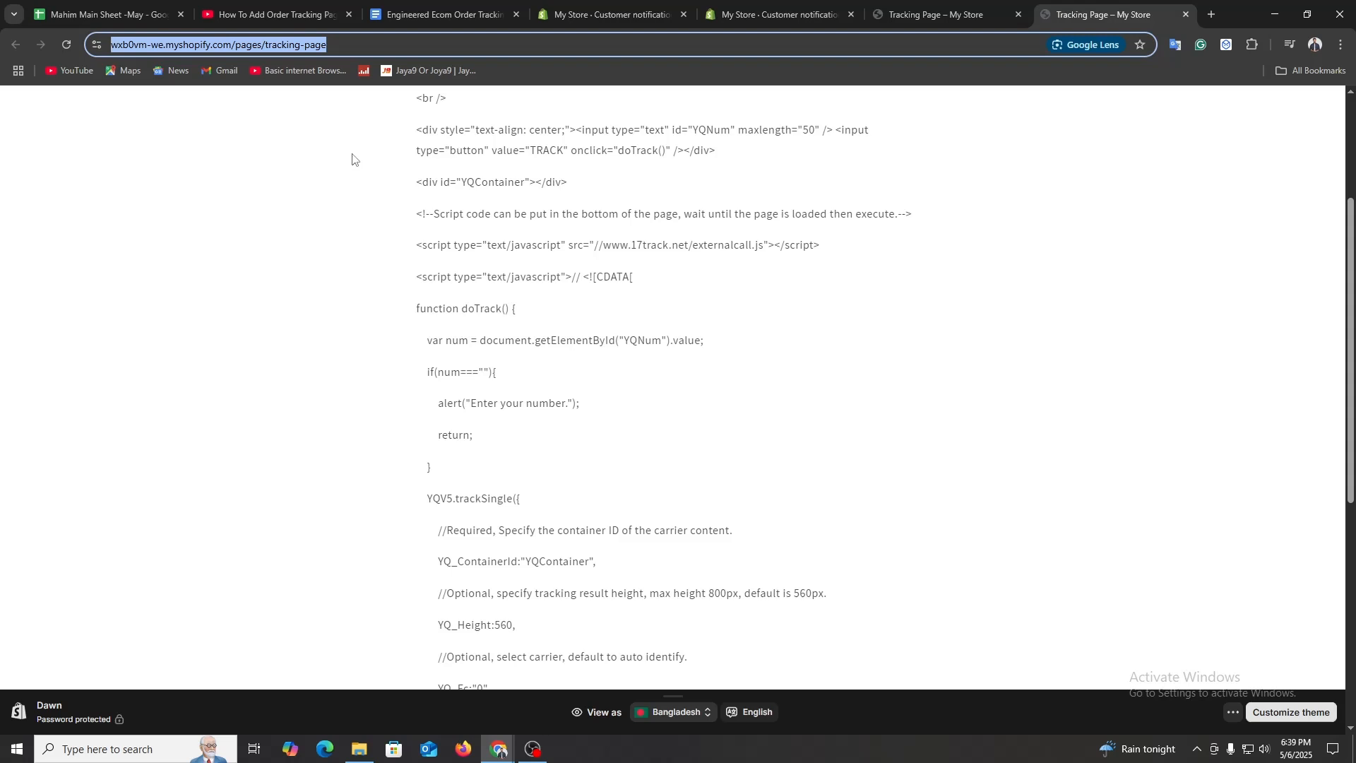
left_click(616, 14)
left_click(749, 14)
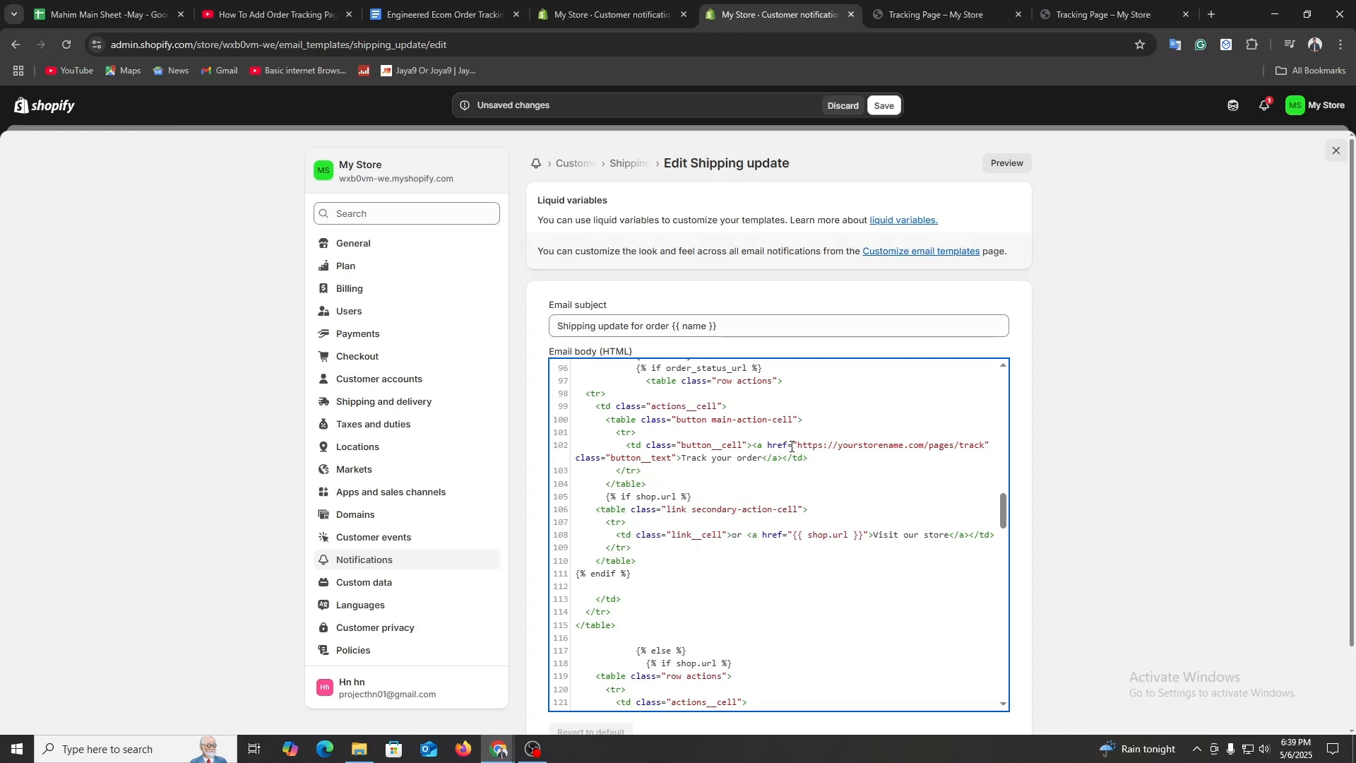
left_click_drag(797, 446, 986, 446)
type("https://wxb0vm-we.myshopify.com/pages/tracking-page")
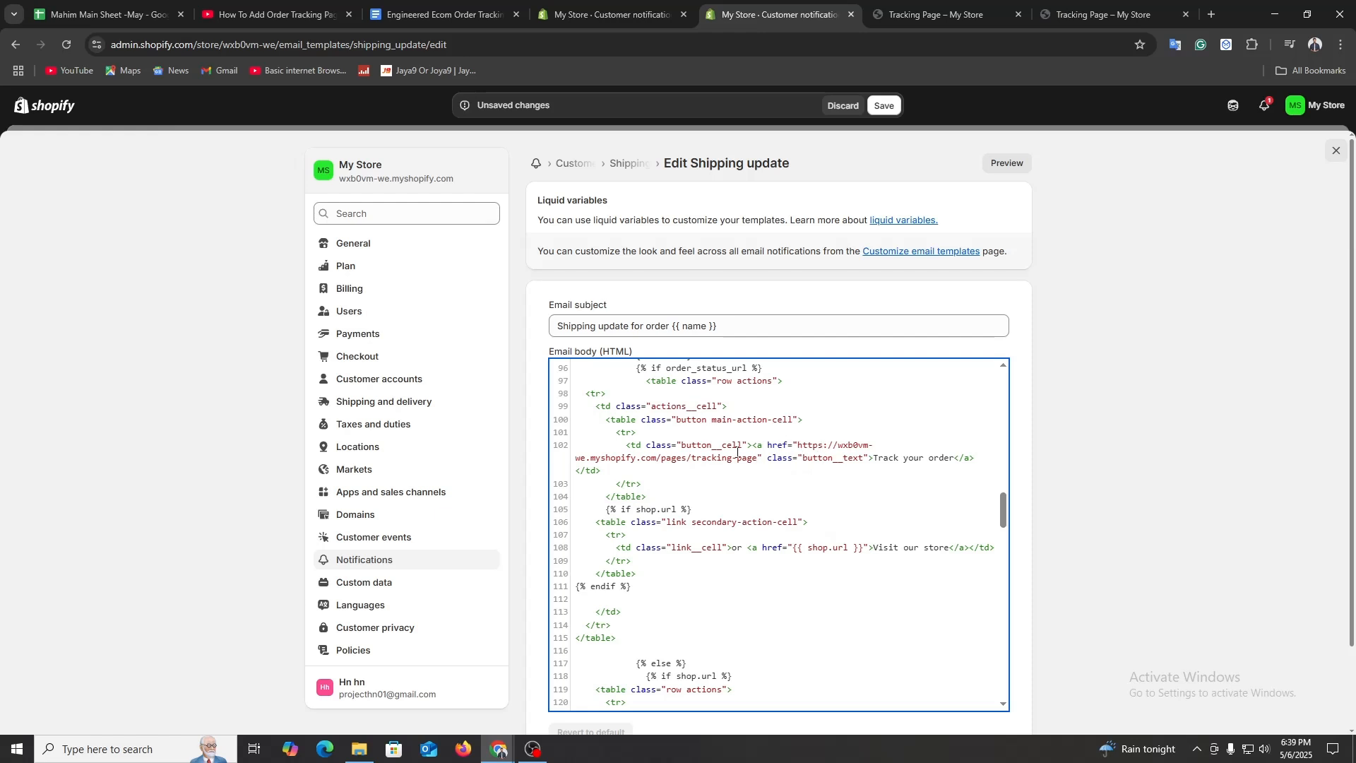
left_click_drag(702, 458, 750, 457)
left_click_drag(559, 445, 568, 448)
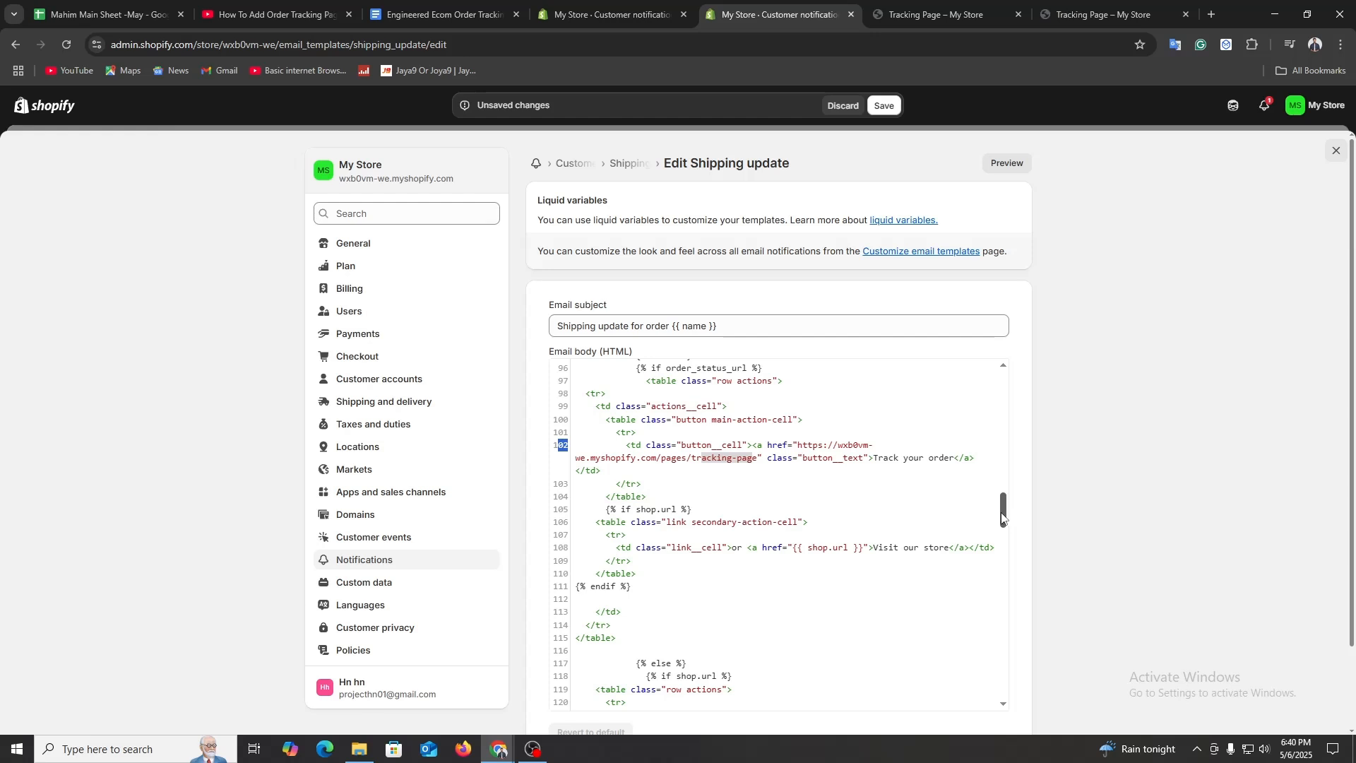
Preview the edited Shipping update email from its message to the shipment items, and send a test email.
scroll(1004, 517, "up", 15)
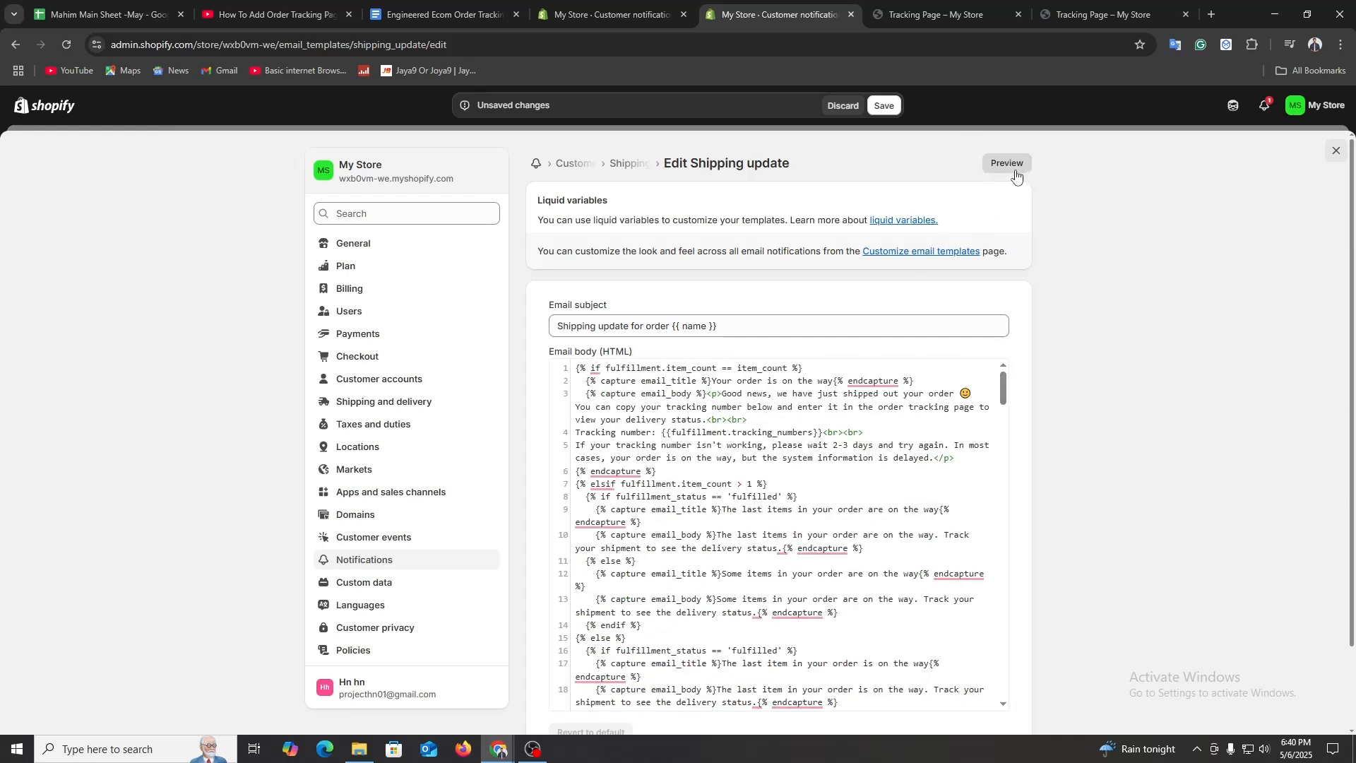
scroll(1017, 174, "down", 2)
scroll(967, 175, "up", 2)
scroll(746, 477, "down", 1)
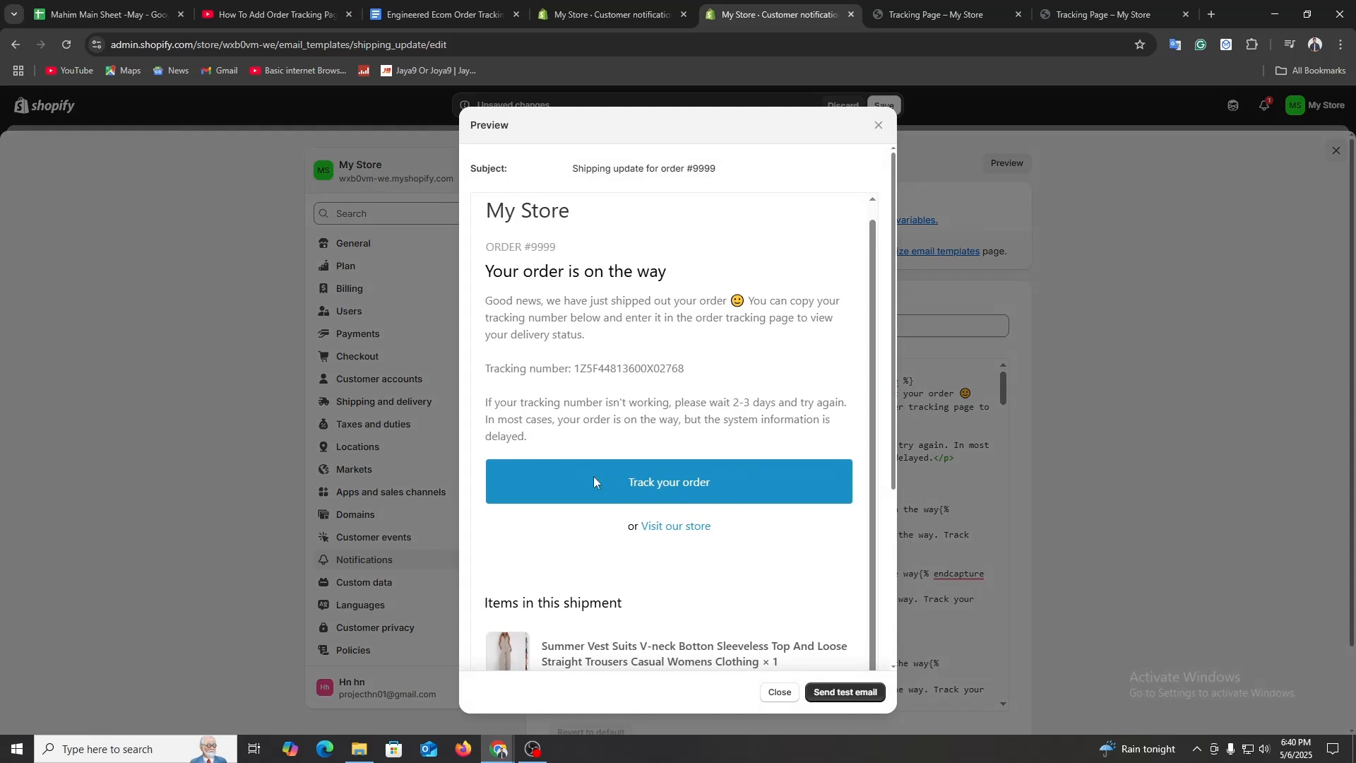
scroll(622, 306, "down", 4)
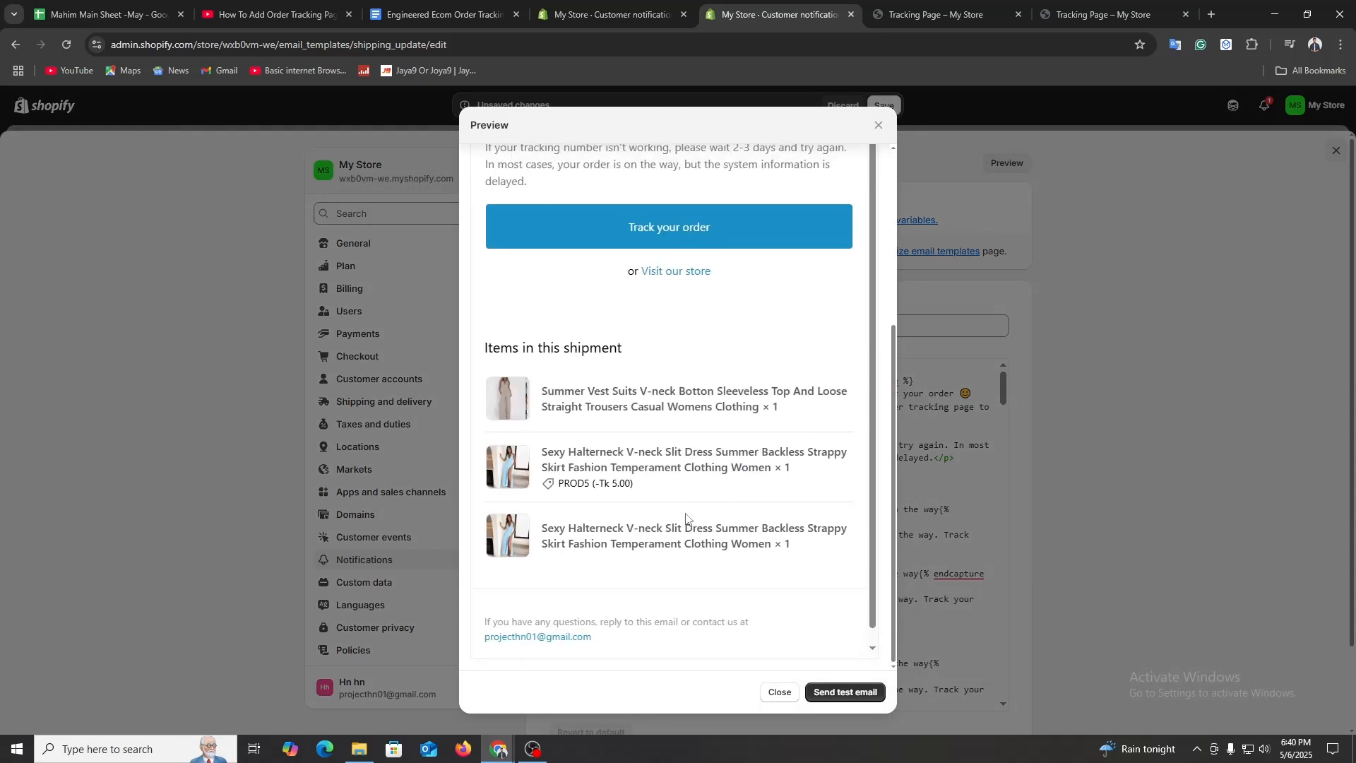
scroll(690, 526, "up", 3)
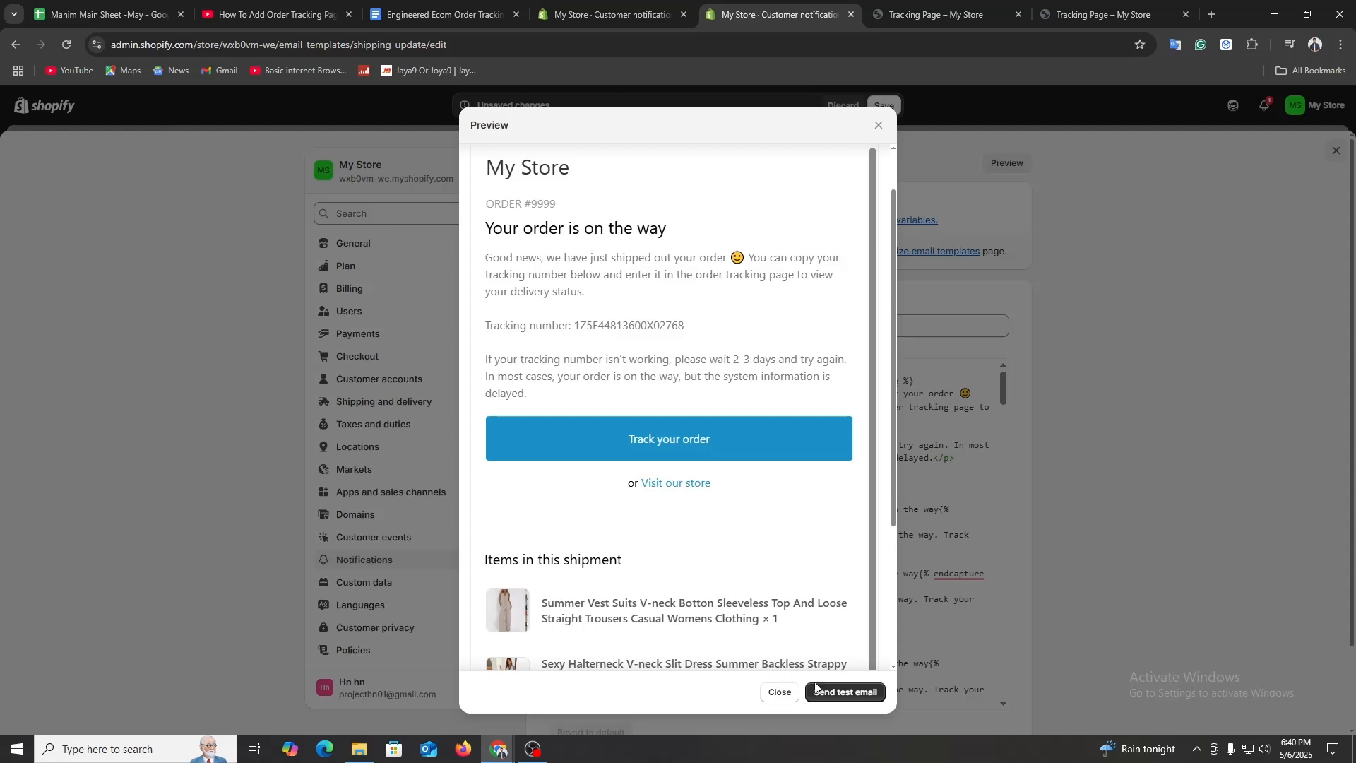
left_click(843, 696)
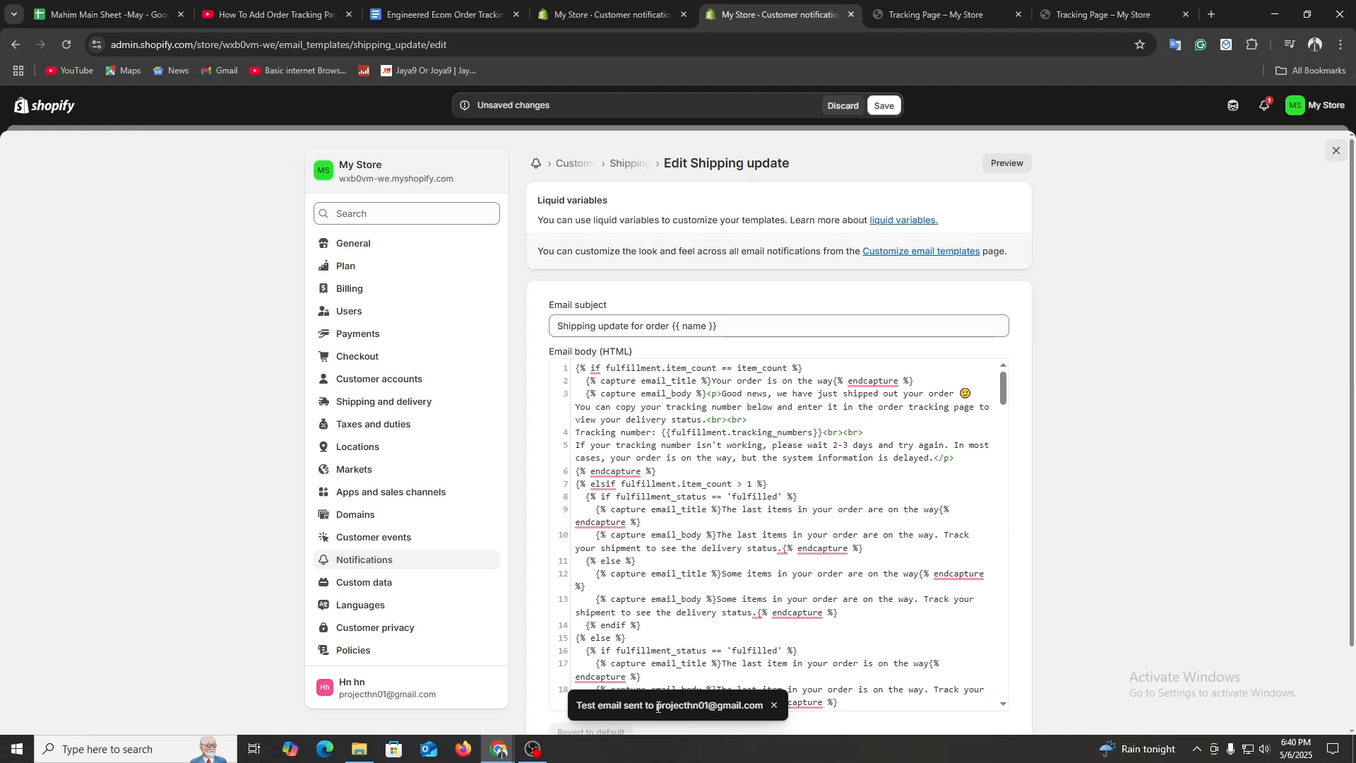
left_click_drag(657, 705, 739, 701)
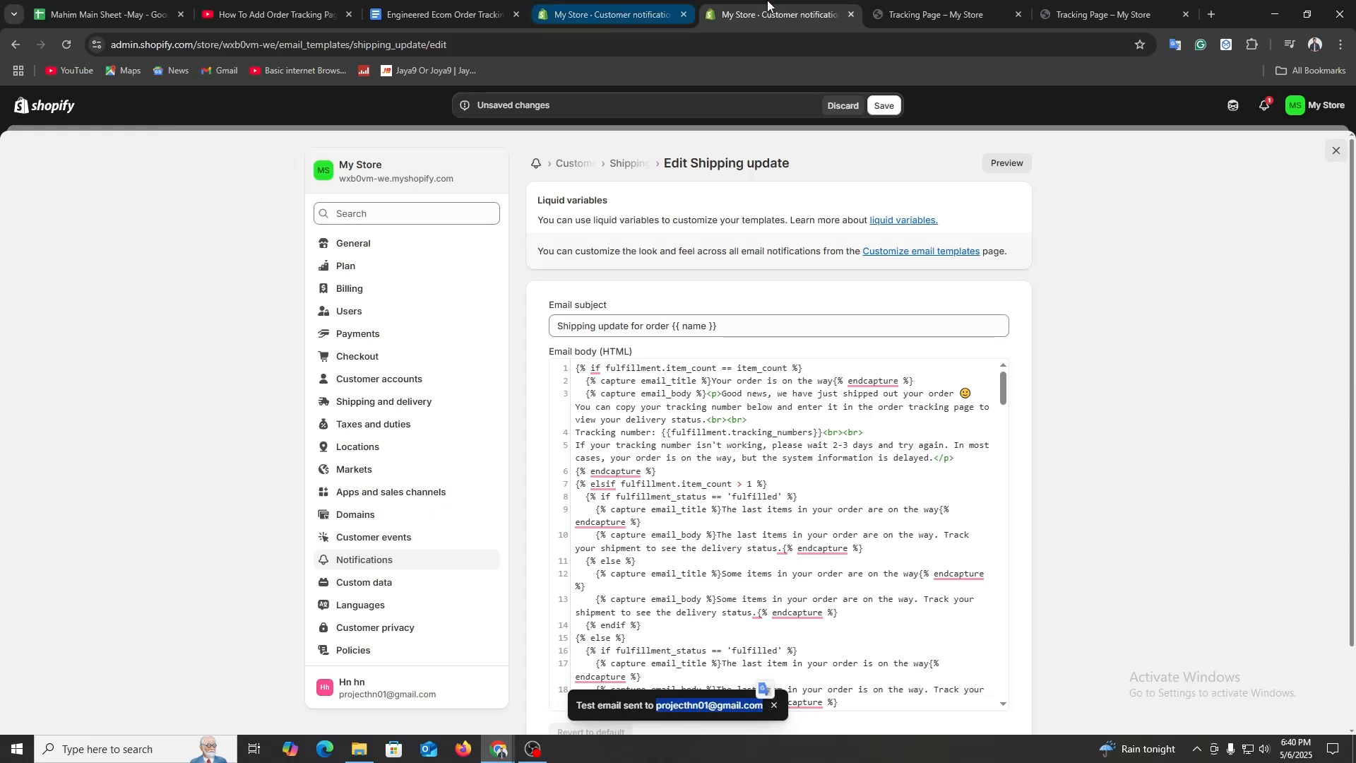
Switch to Gmail in a new browser tab and open the Shipping update test email from My Store.
left_click(482, 11)
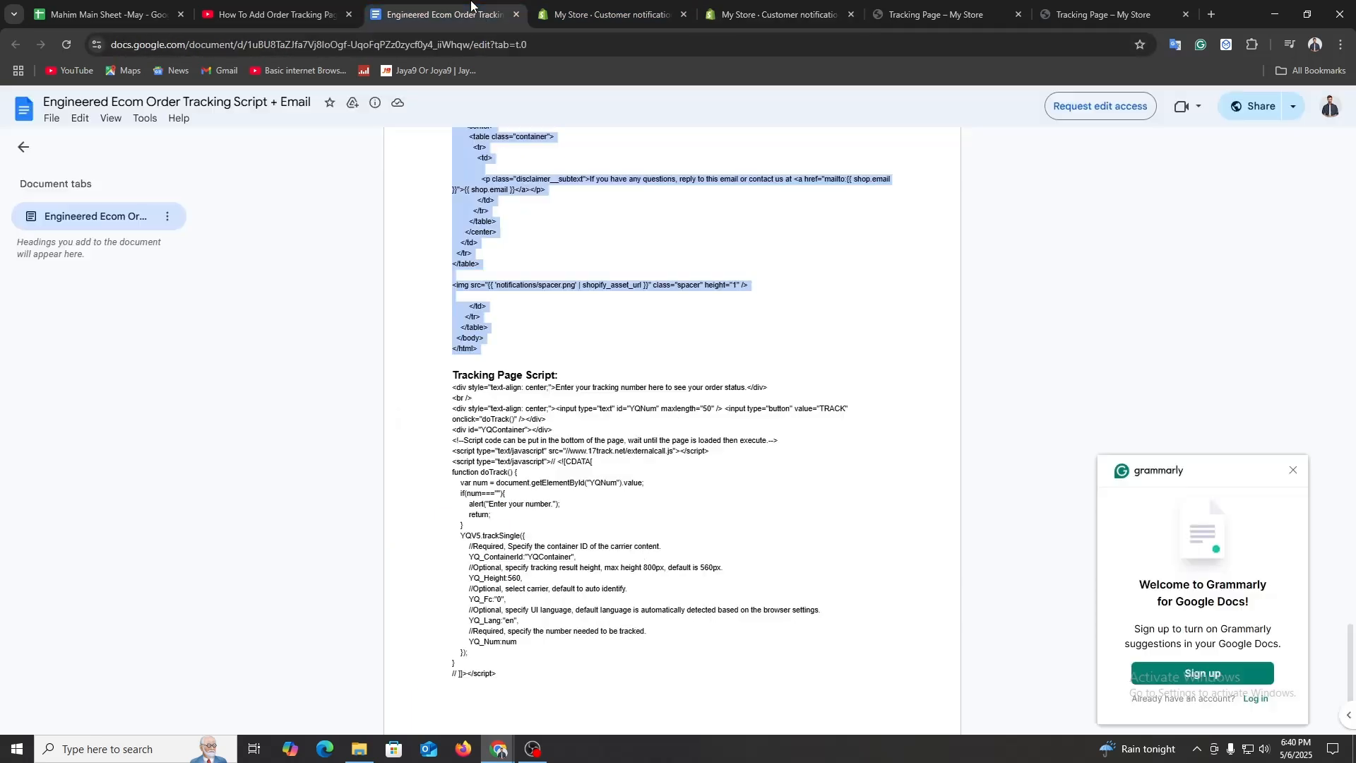
left_click(1099, 14)
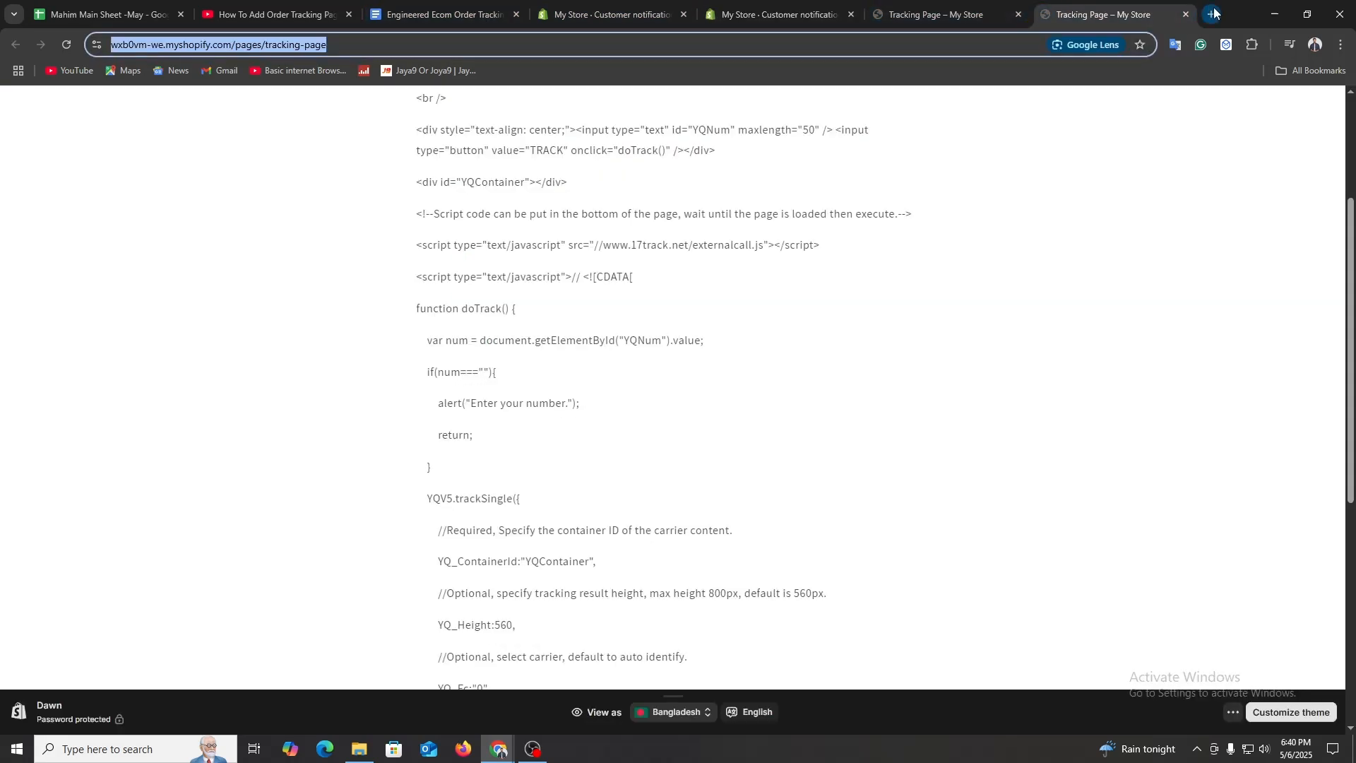
left_click(1212, 14)
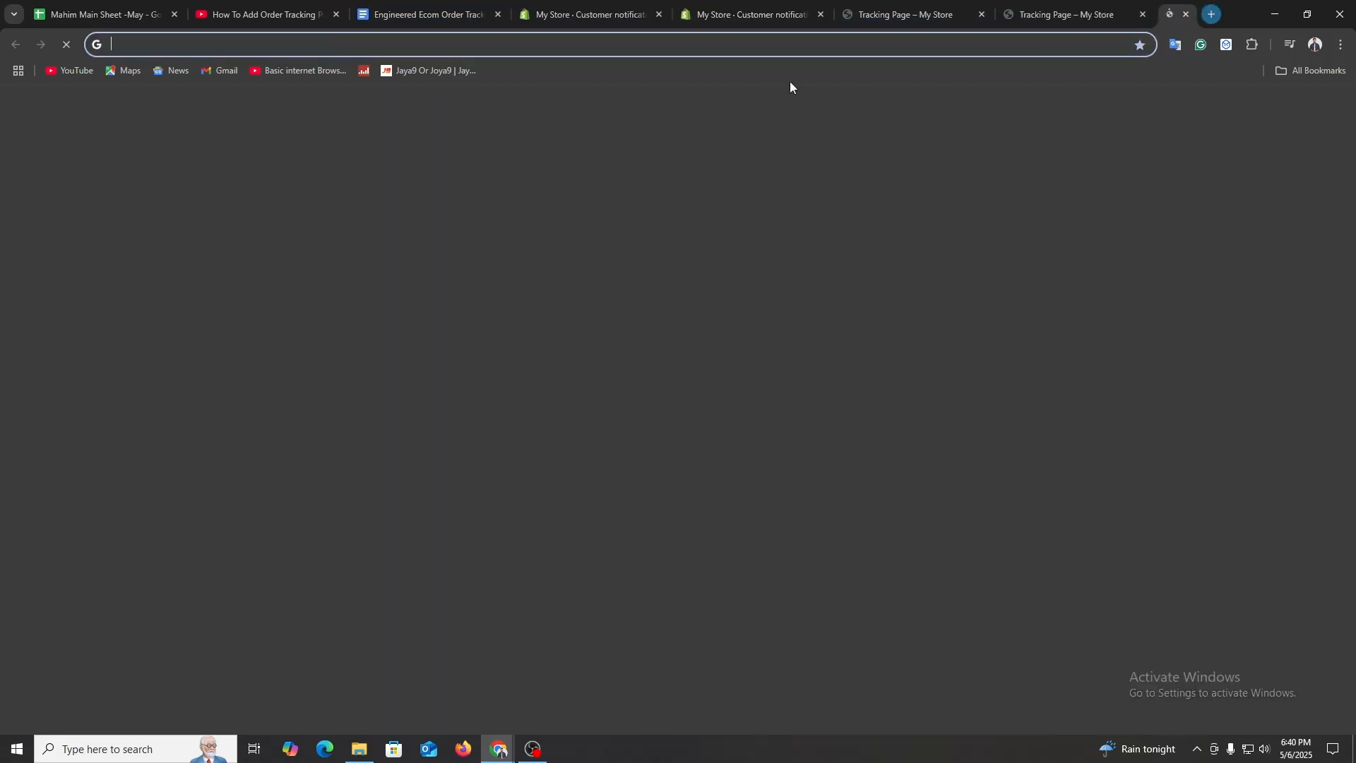
left_click(216, 71)
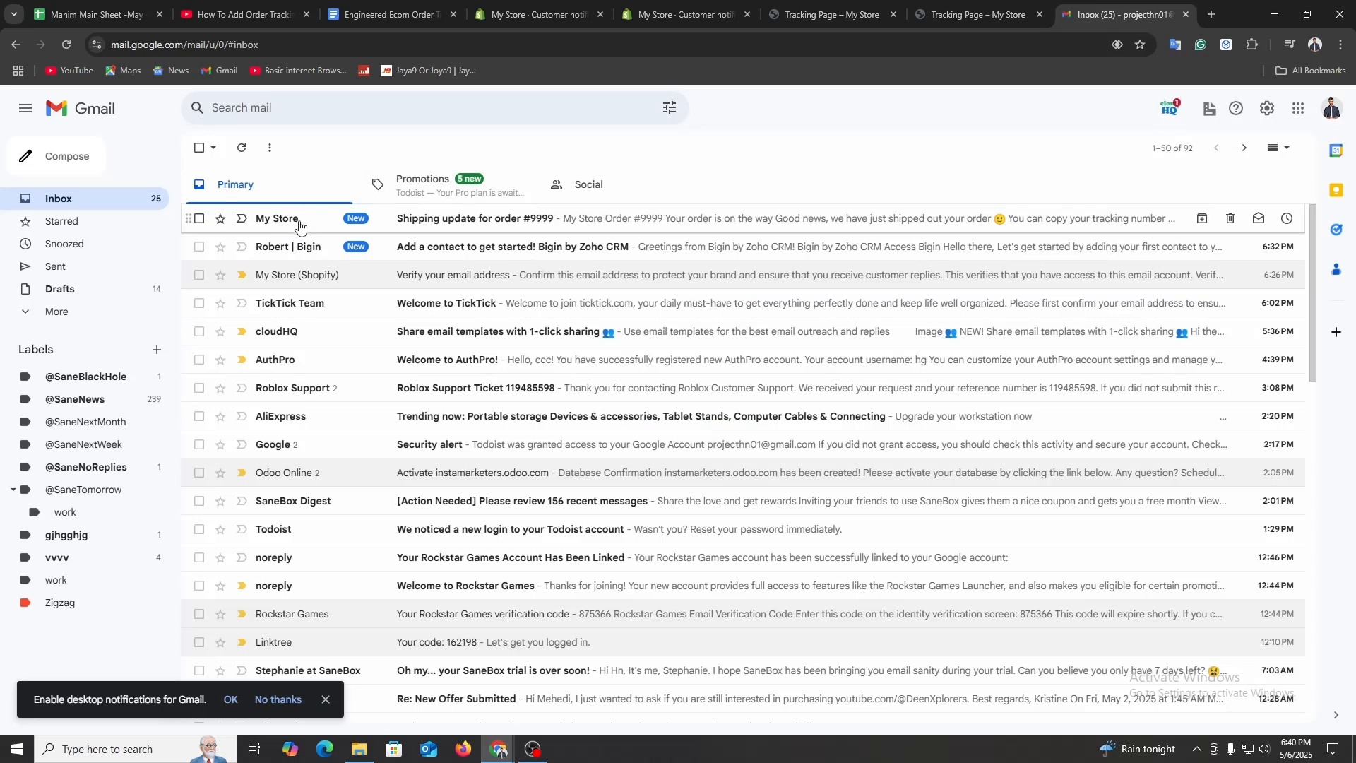
left_click(295, 224)
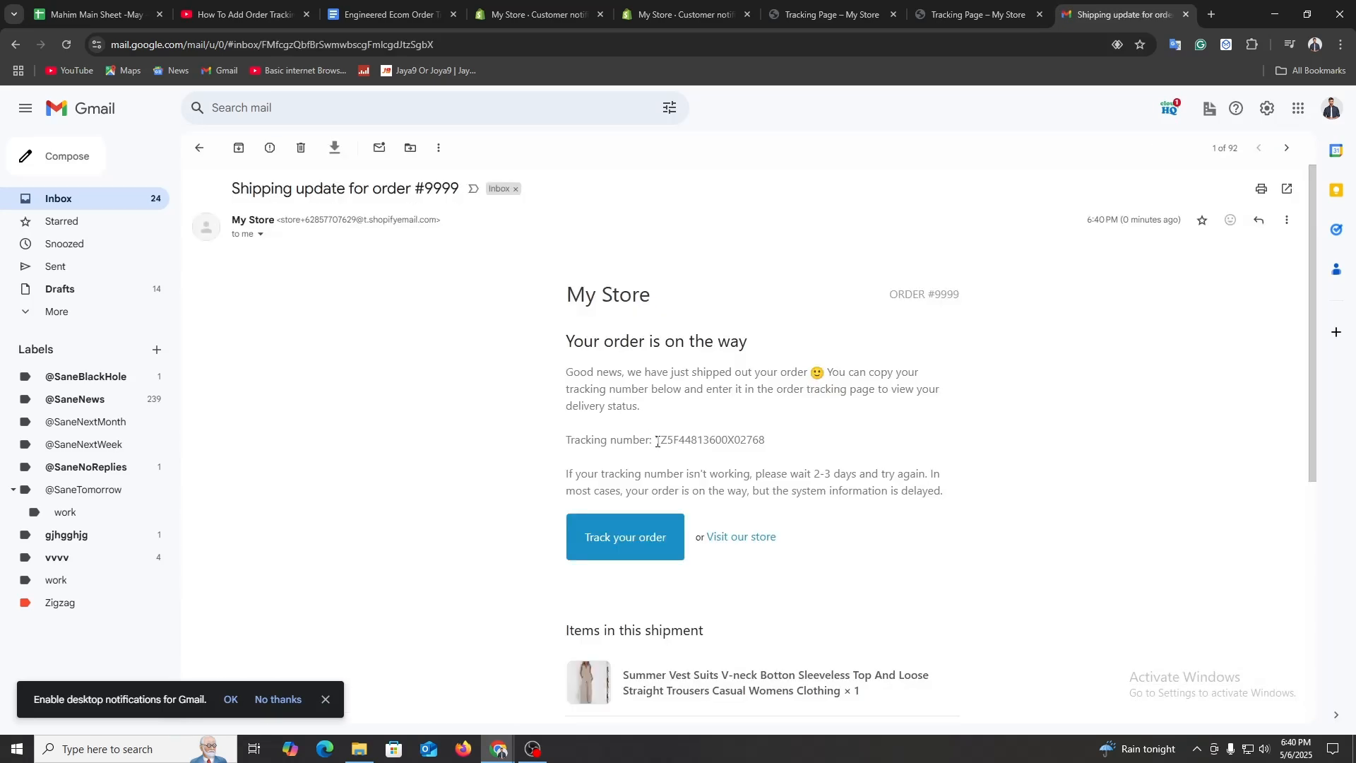
Review the test email, follow its "Track your order" link to check the store's Tracking Page, and return to the email.
scroll(687, 502, "down", 3)
scroll(687, 503, "up", 3)
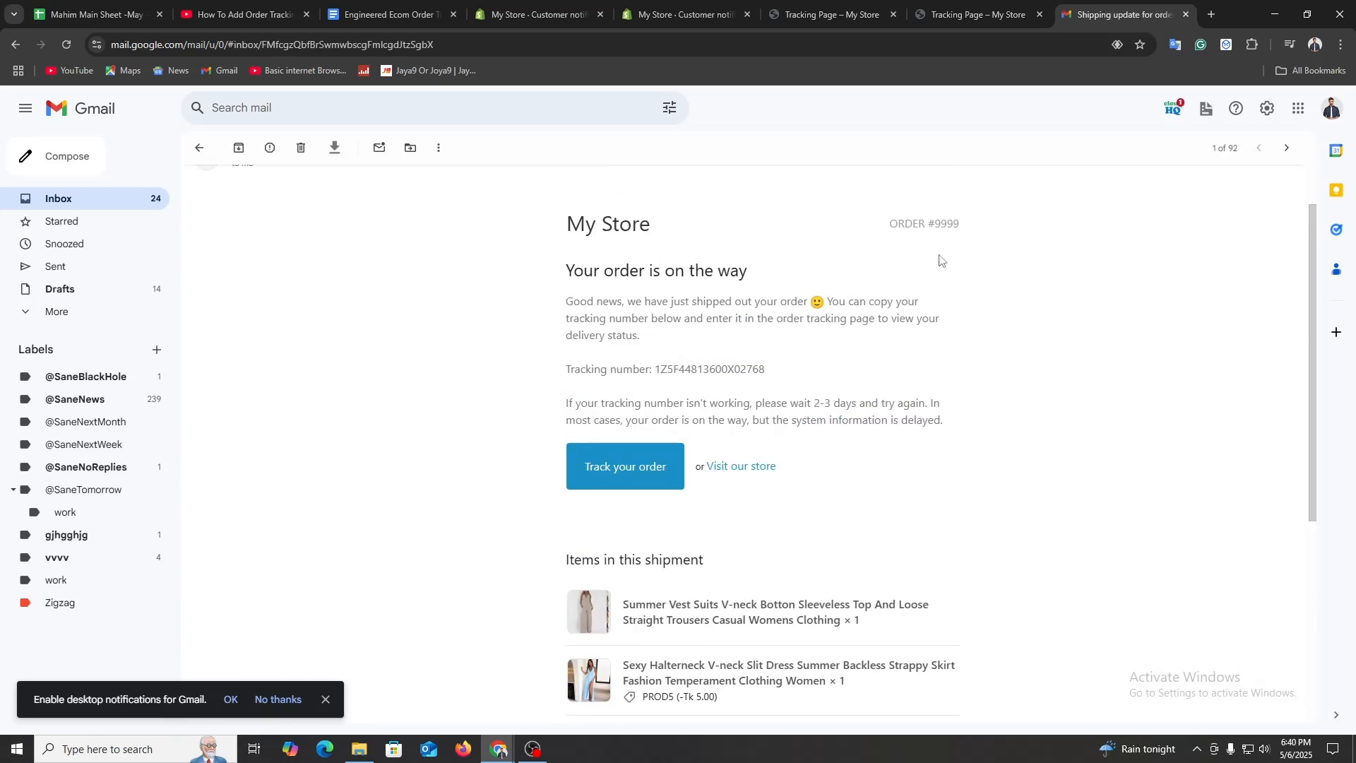
scroll(625, 475, "down", 1)
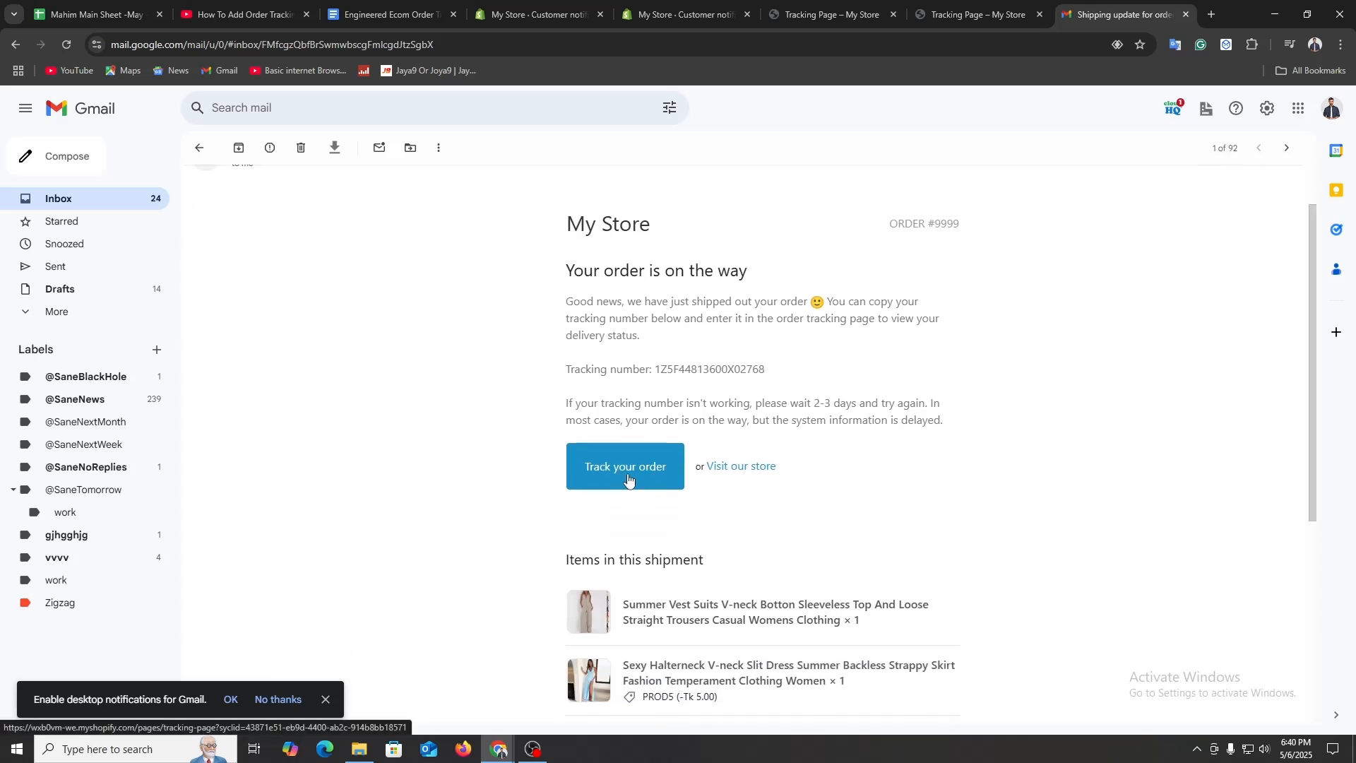
left_click(629, 478)
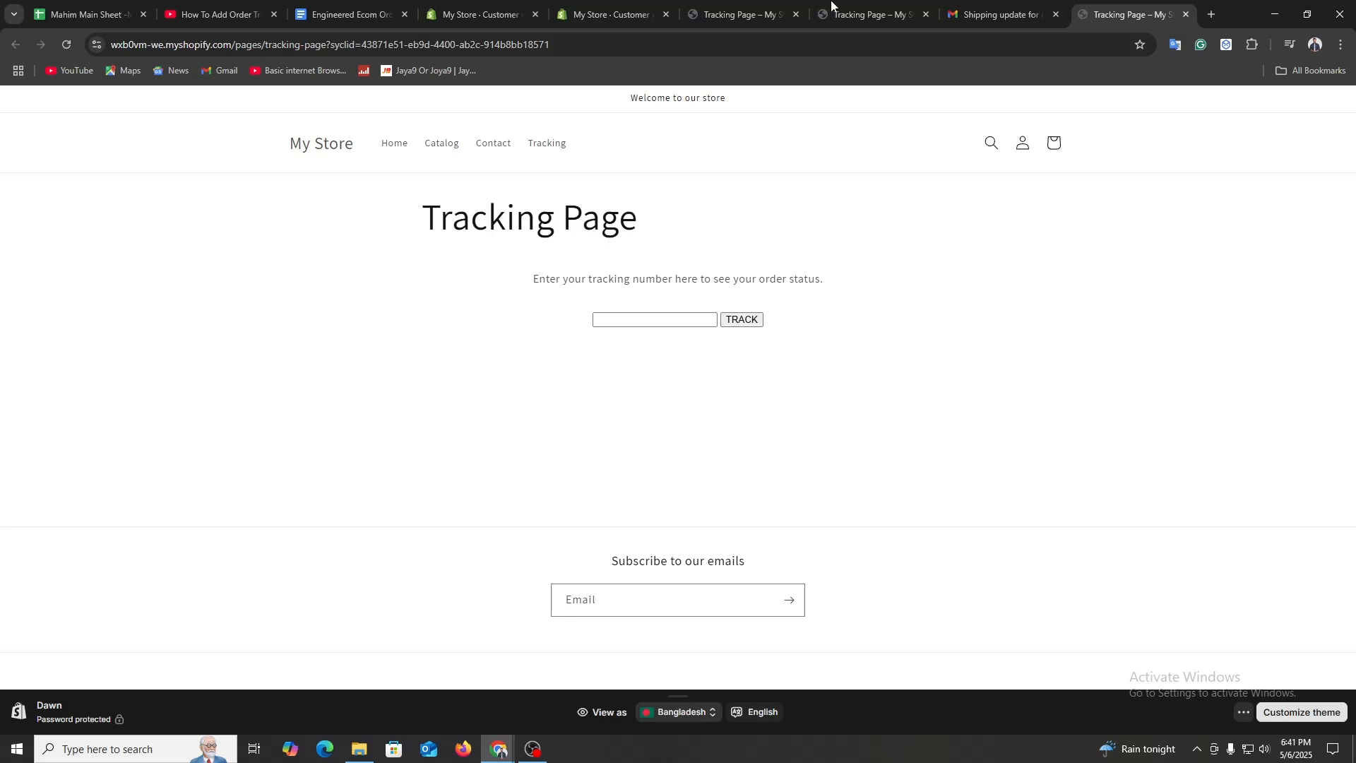
left_click(1008, 5)
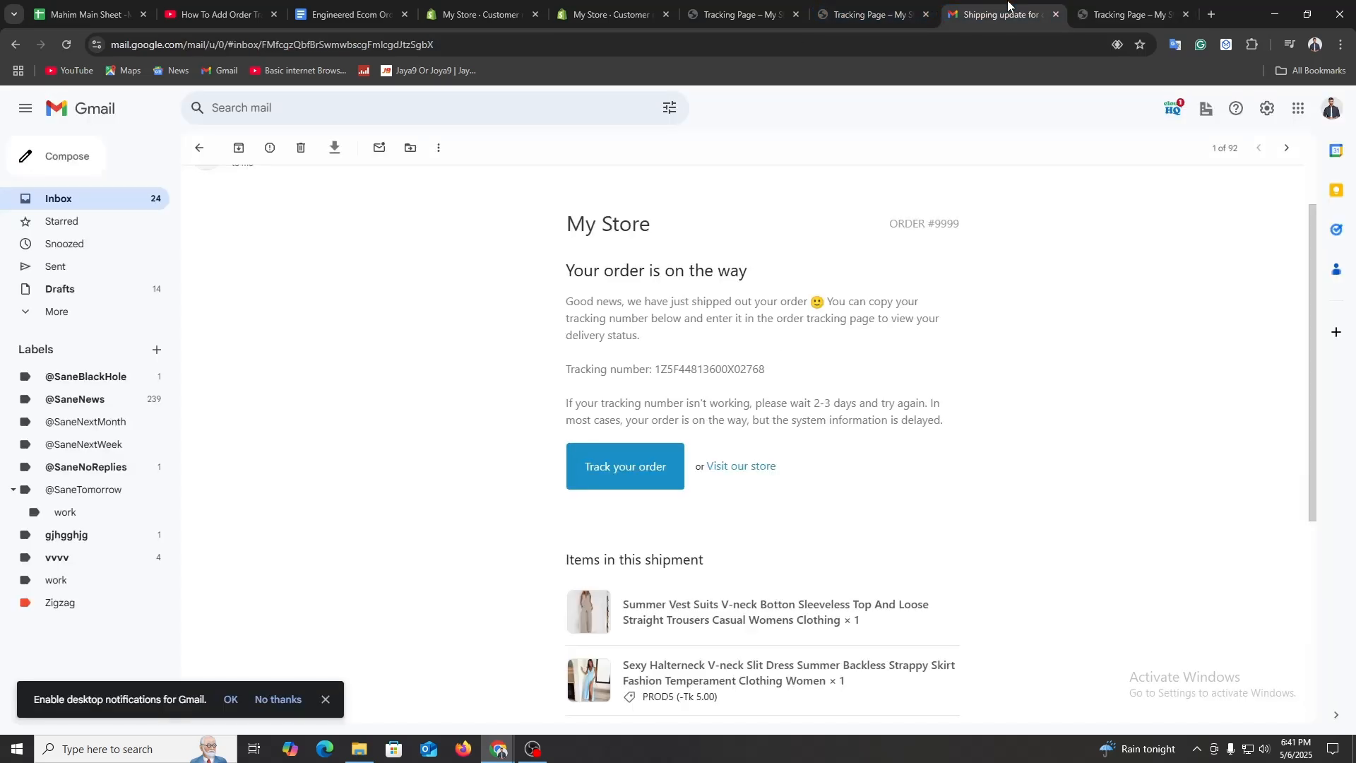